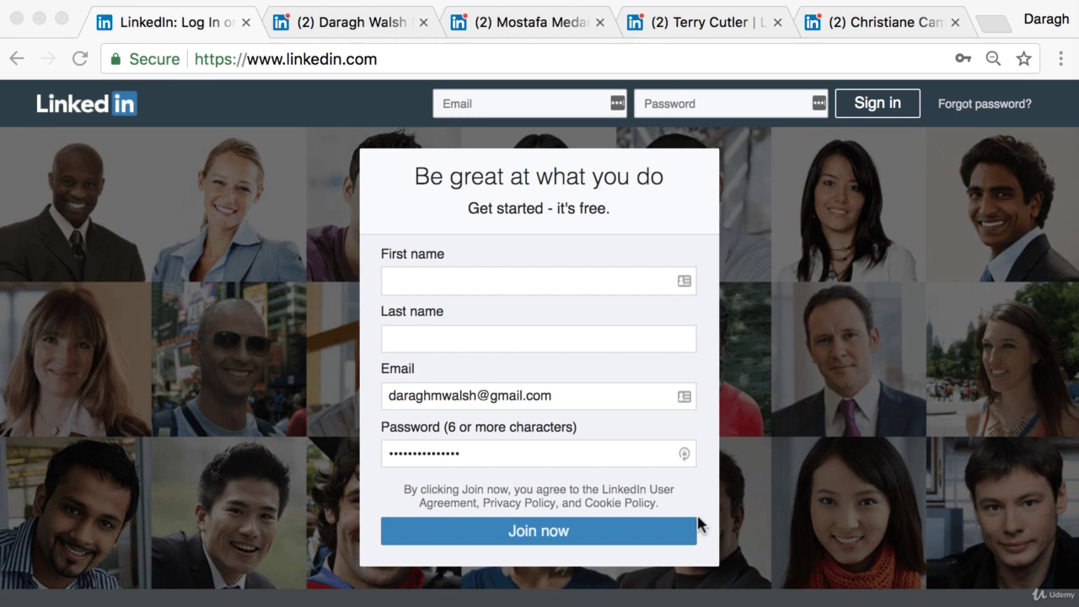
View the header of your own LinkedIn profile and the author of the top post in the home feed
left_click(334, 20)
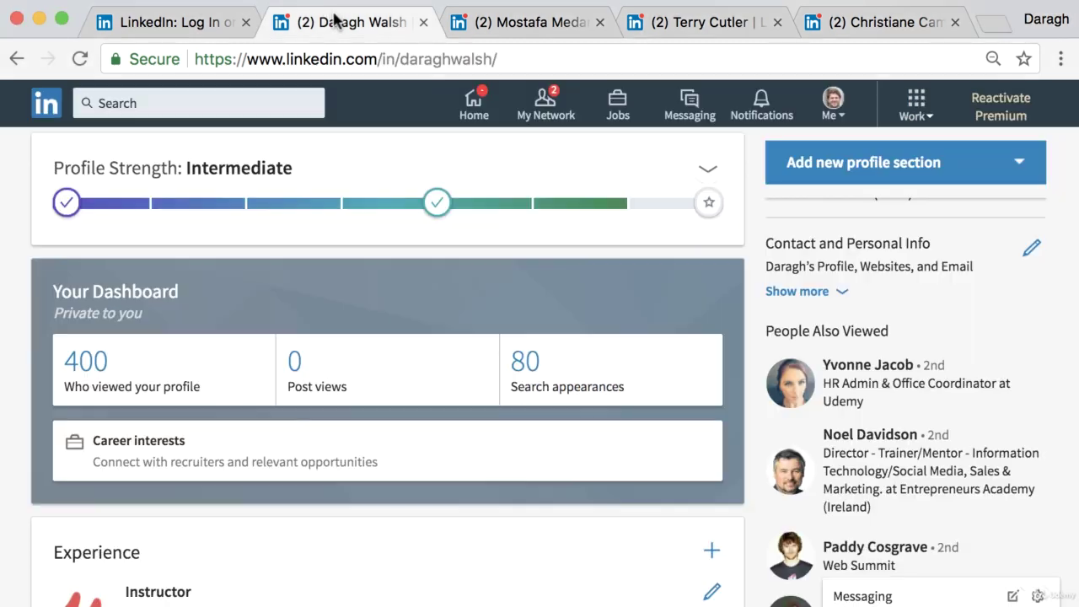
scroll(397, 202, "up", 5)
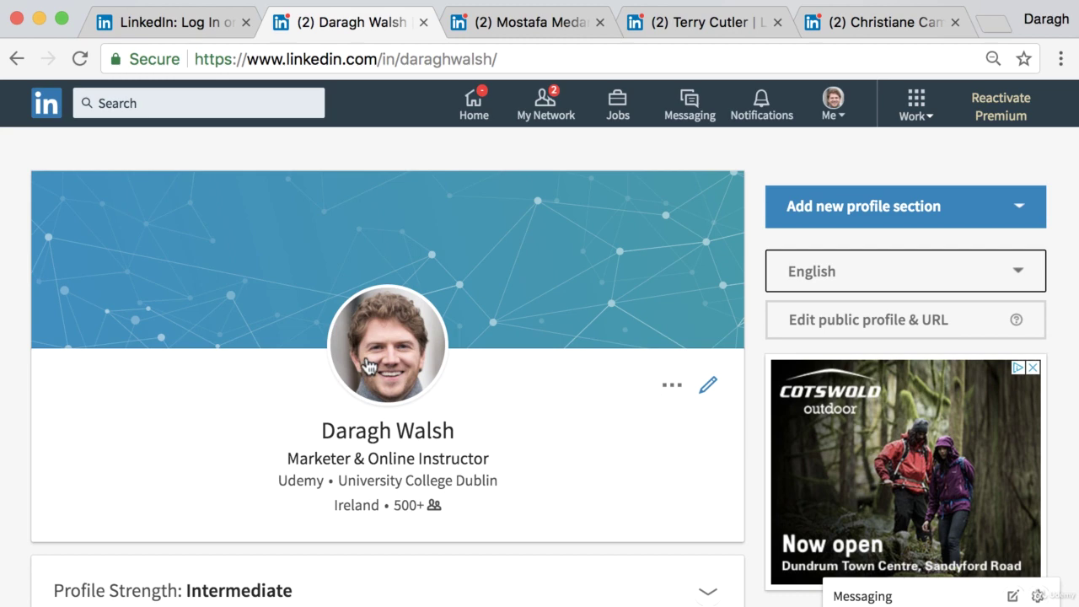
left_click(46, 104)
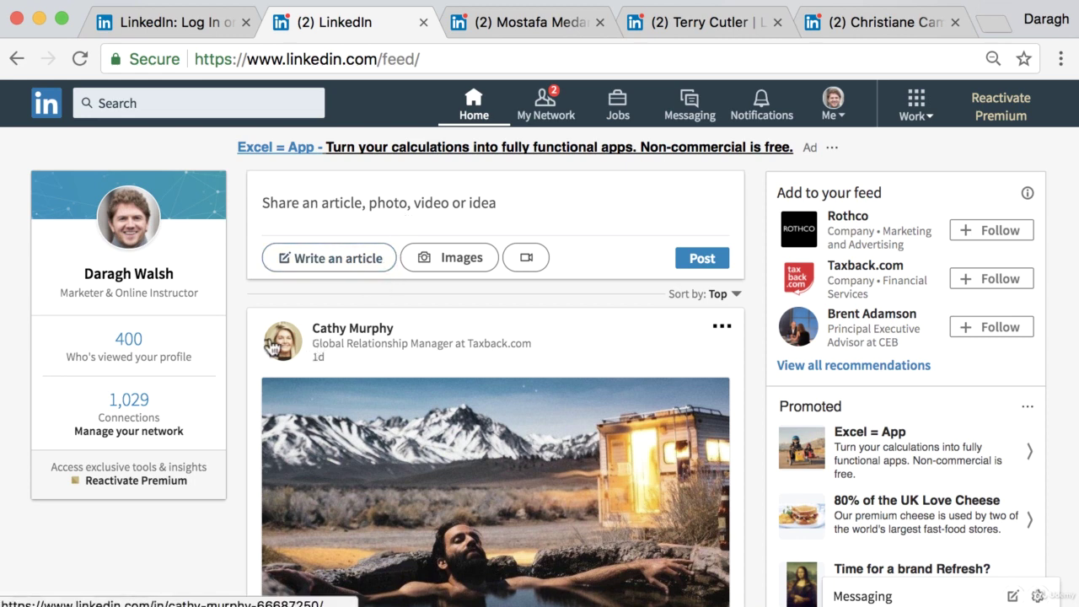
mouse_move(284, 342)
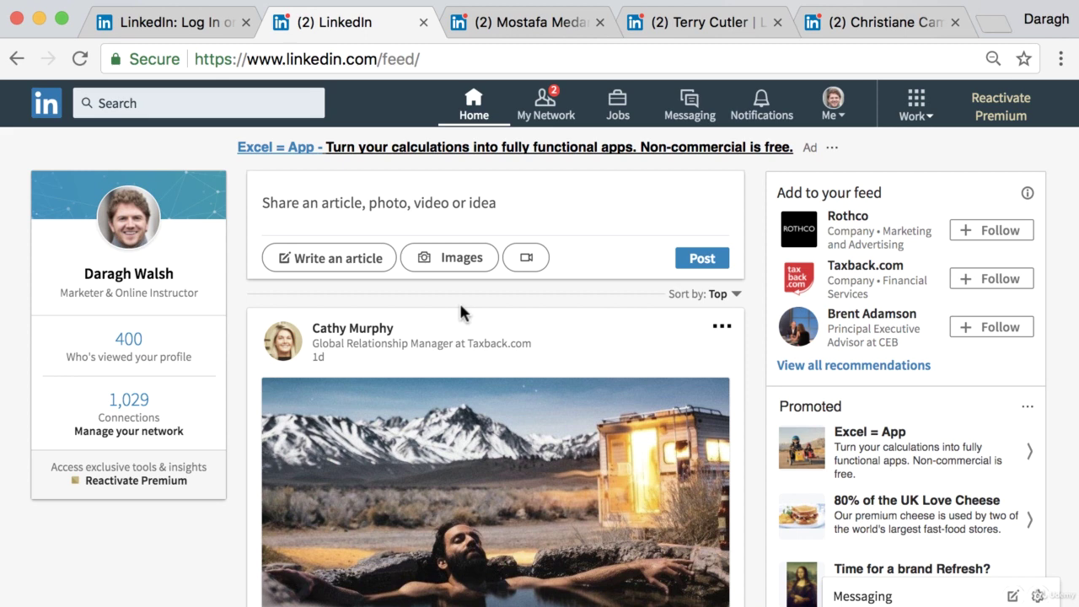
Open My Network and browse the photos and headlines of the suggestions under People you may know
left_click(545, 116)
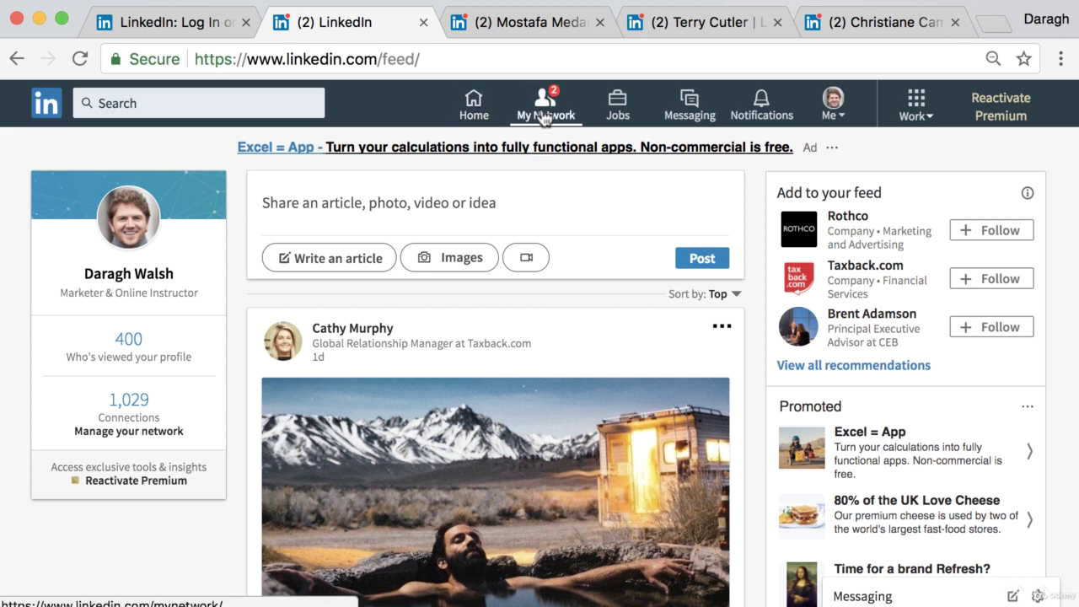
scroll(494, 309, "down", 6)
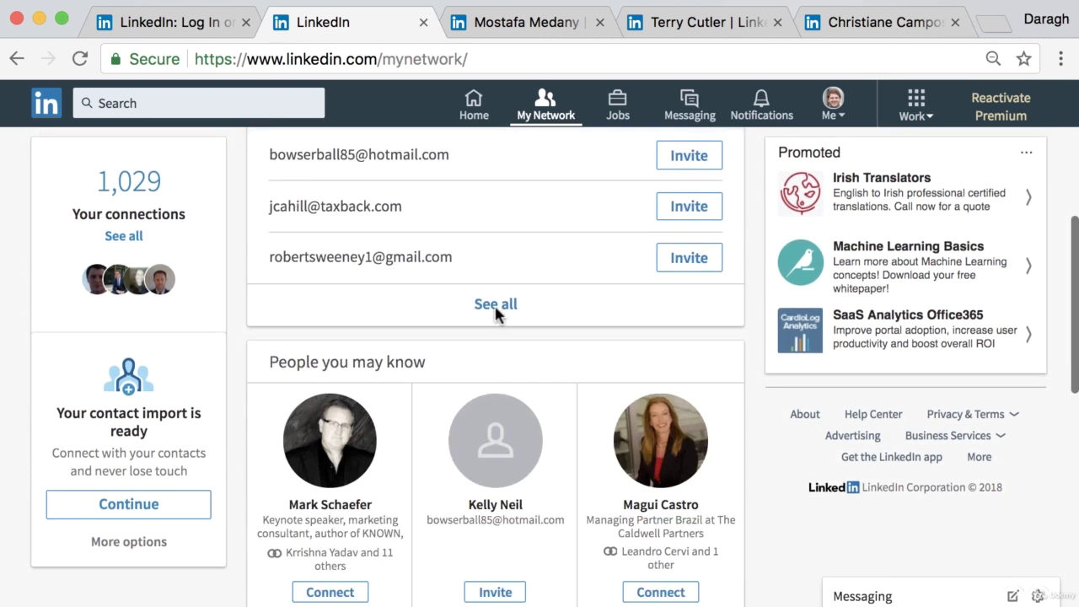
scroll(496, 314, "down", 3)
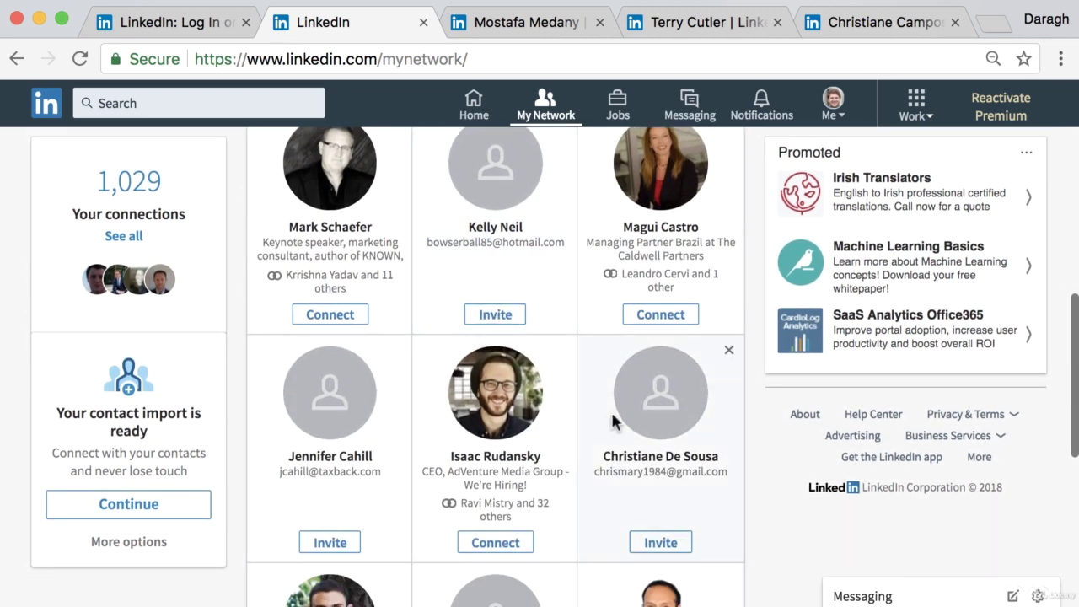
scroll(660, 426, "down", 4)
scroll(472, 447, "down", 2)
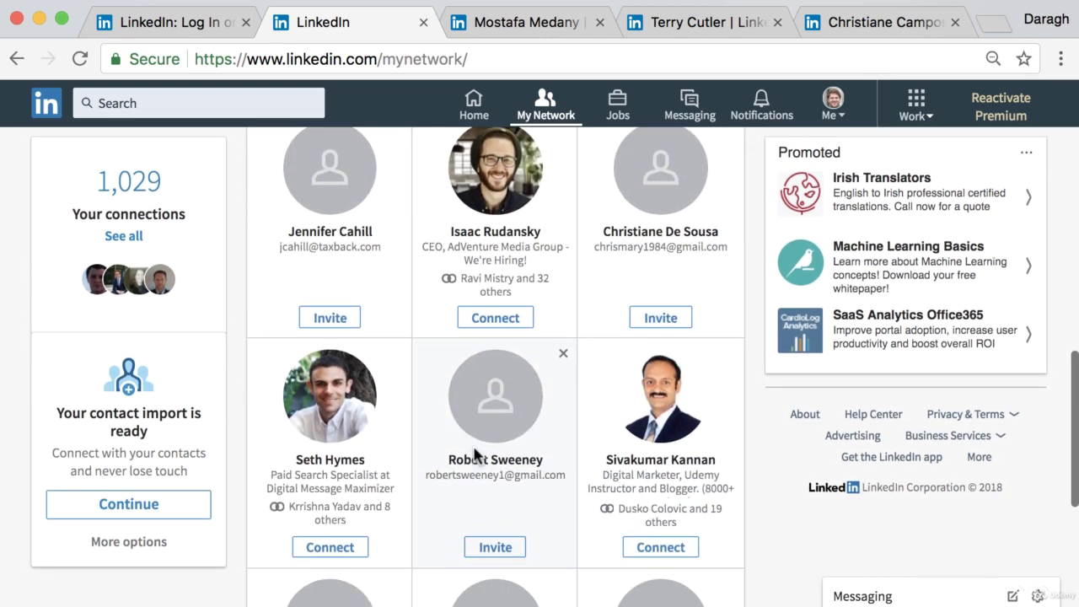
scroll(472, 455, "down", 2)
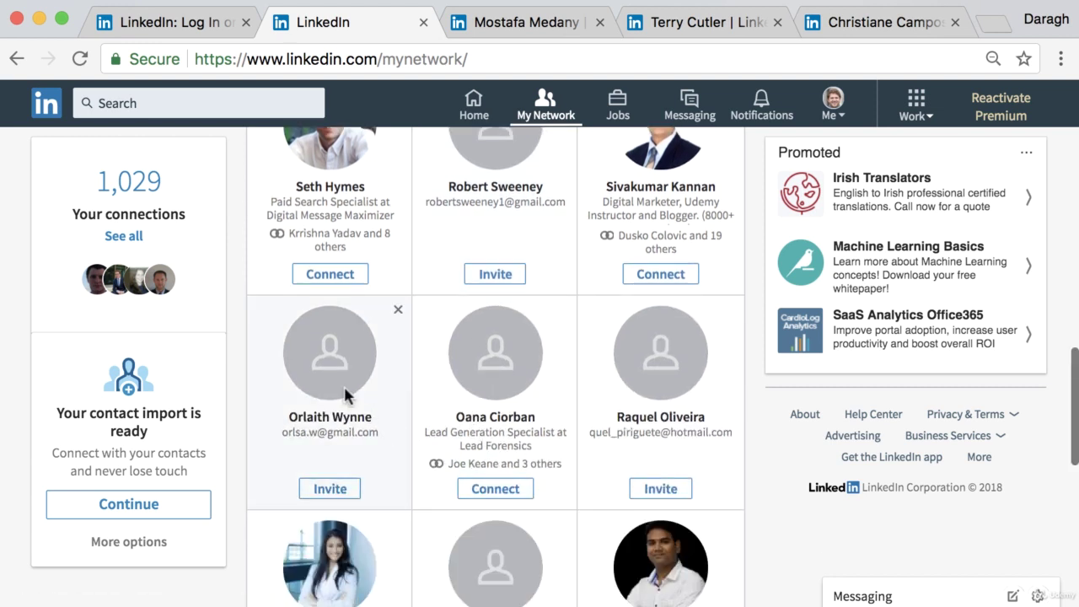
scroll(622, 400, "down", 3)
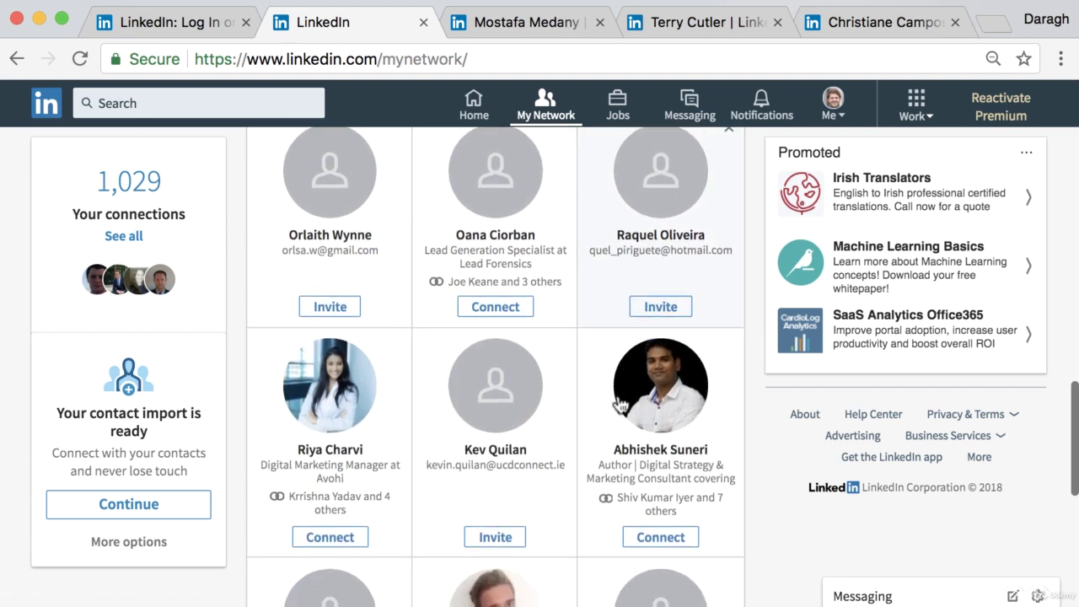
scroll(506, 413, "down", 2)
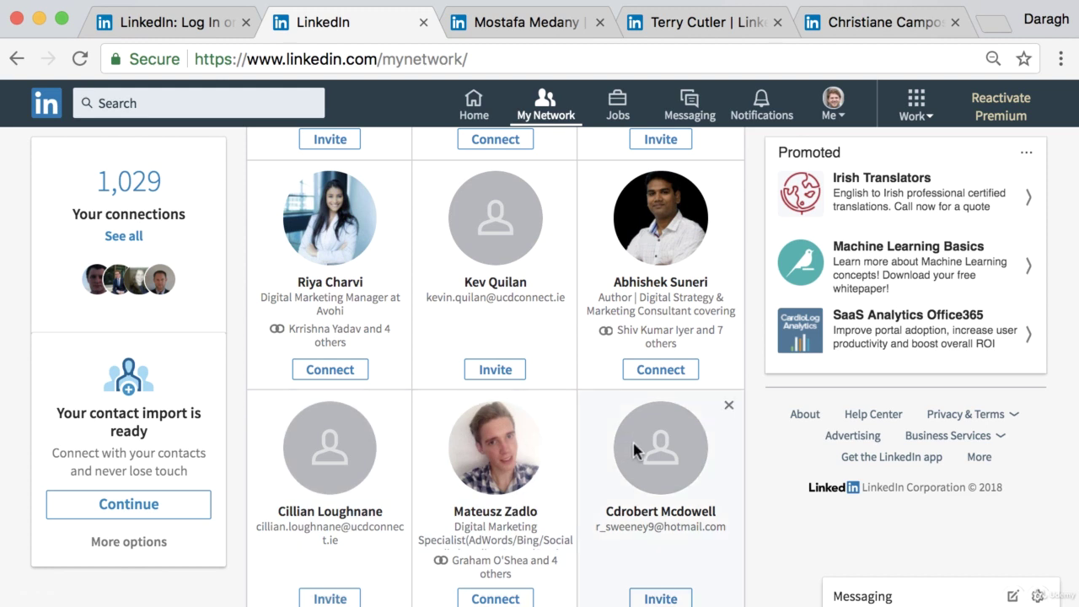
scroll(642, 454, "down", 3)
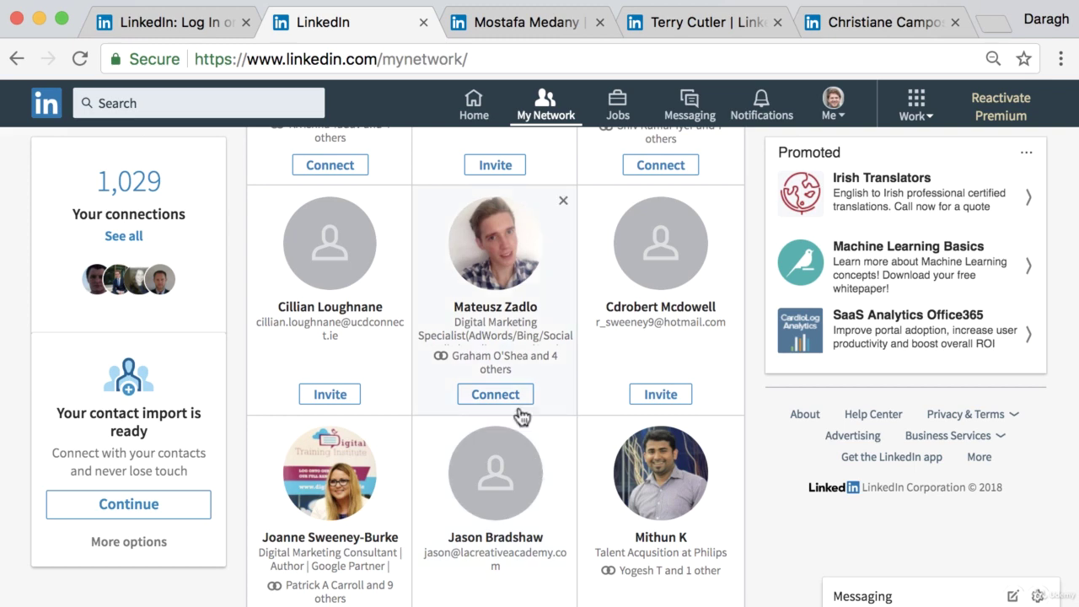
Revisit your own profile from the home feed, and examine the author preview and article of the feed's top post
left_click(15, 59)
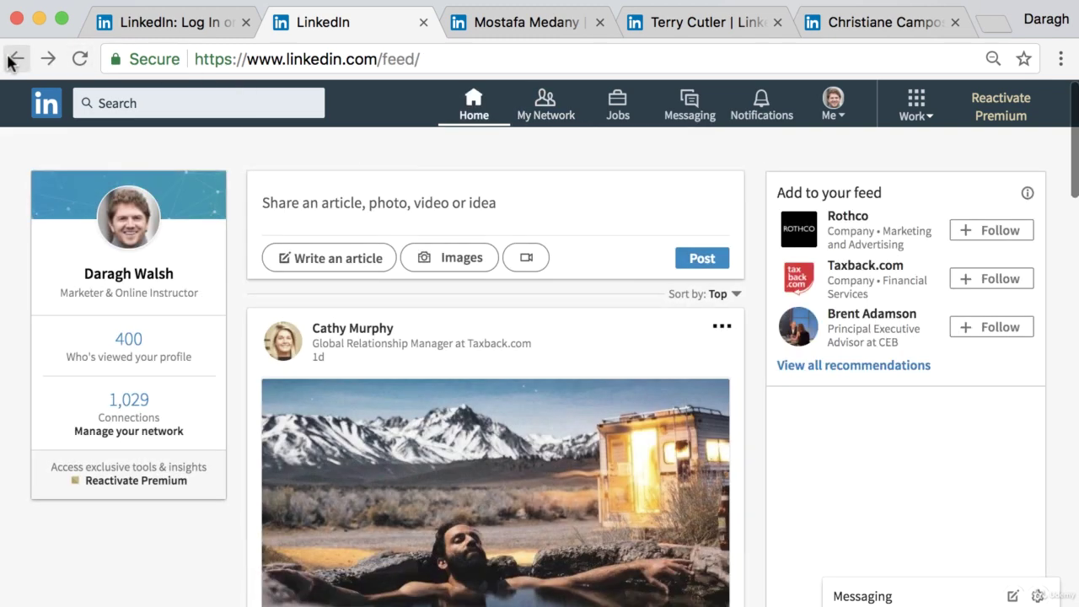
left_click(135, 274)
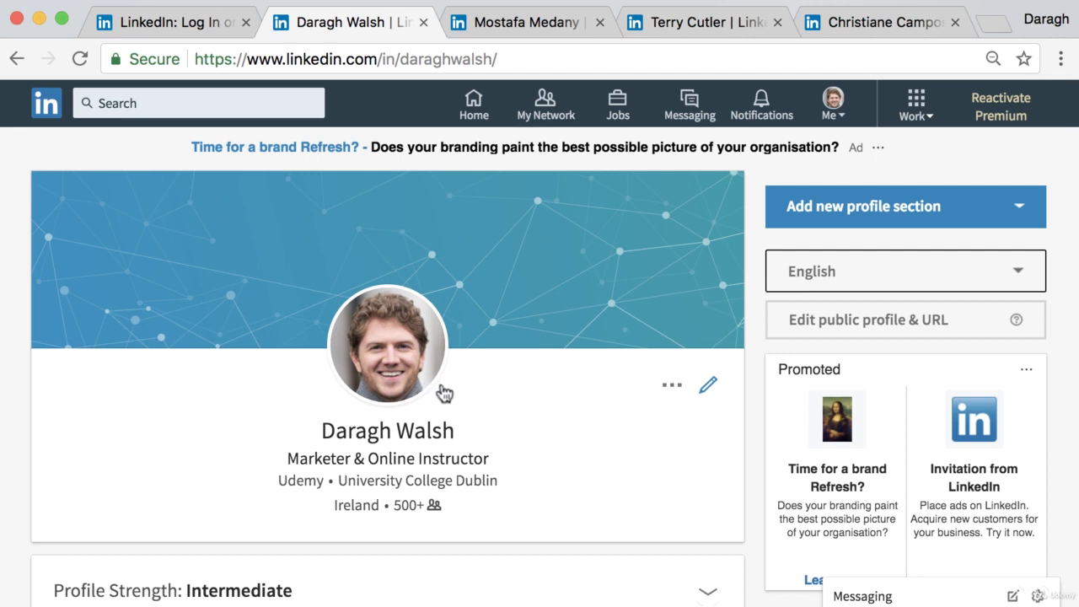
left_click(51, 110)
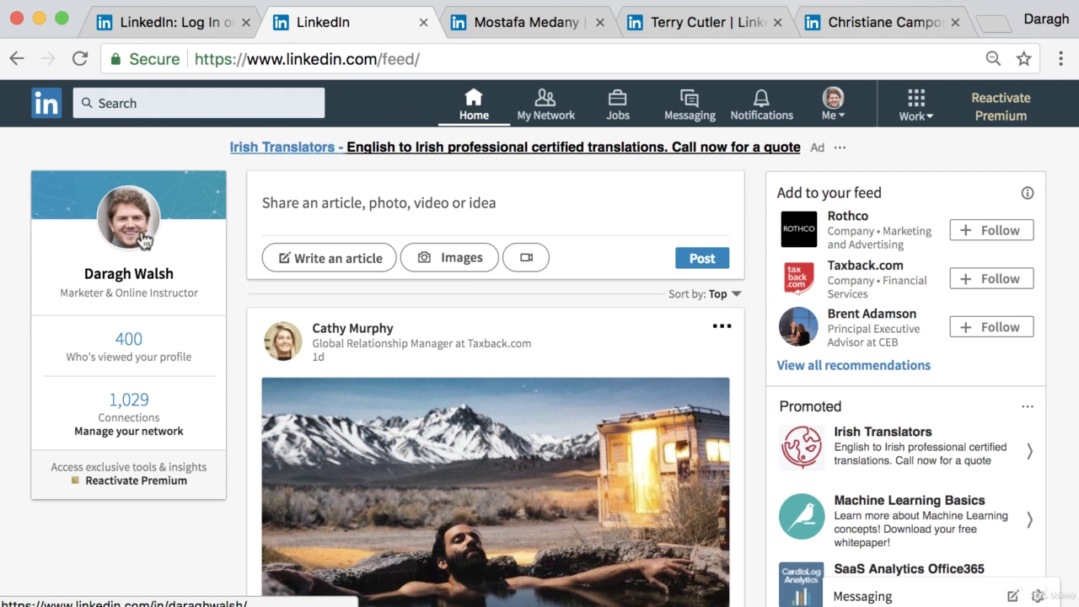
mouse_move(291, 361)
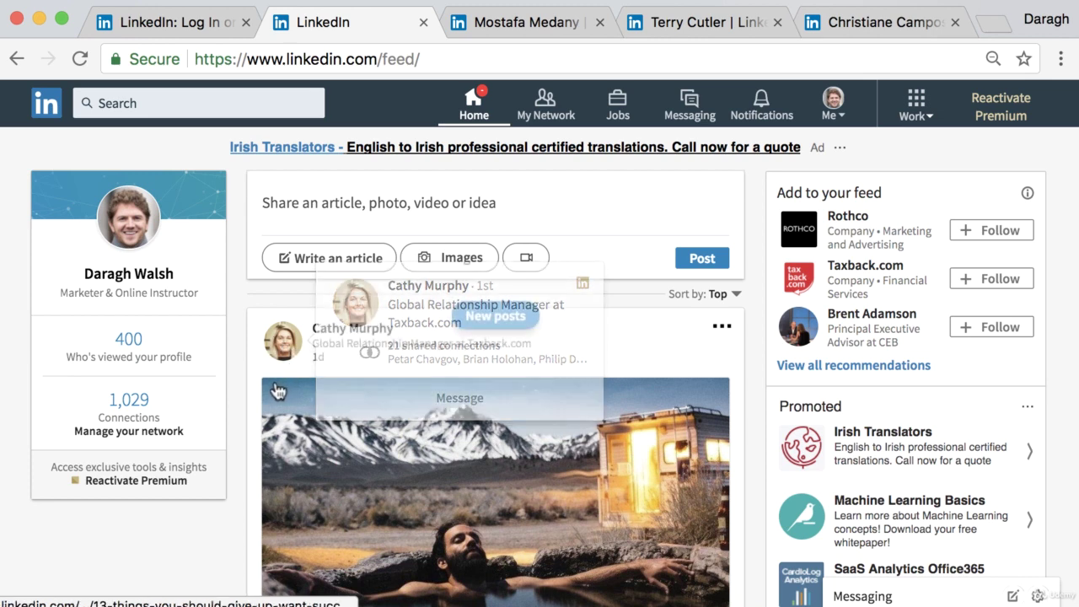
scroll(272, 392, "down", 3)
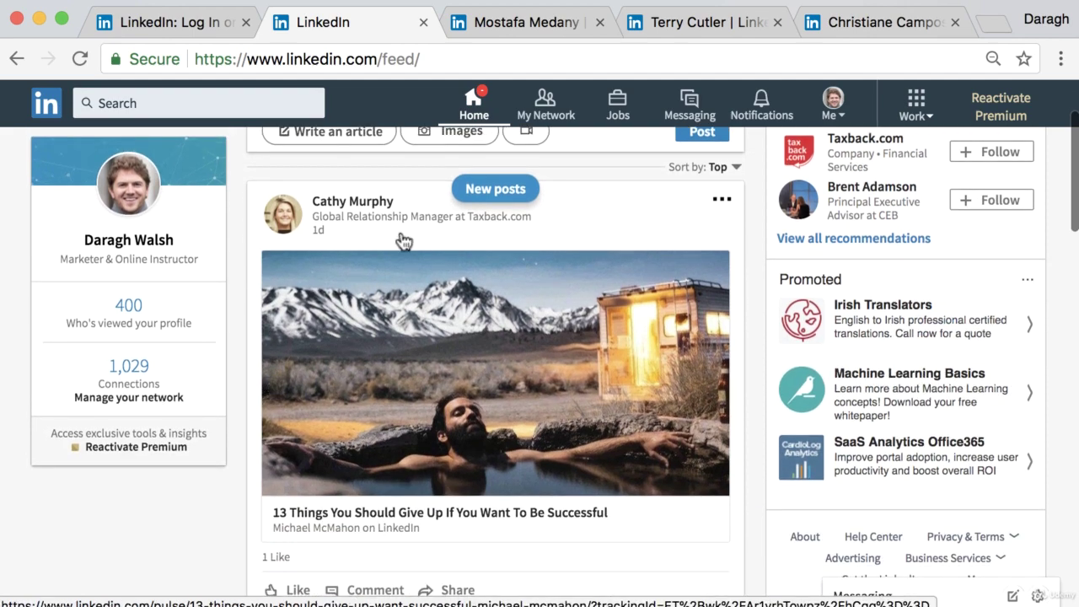
Reopen My Network and compare suggested members who have a photo and headline with those who have neither
left_click(545, 118)
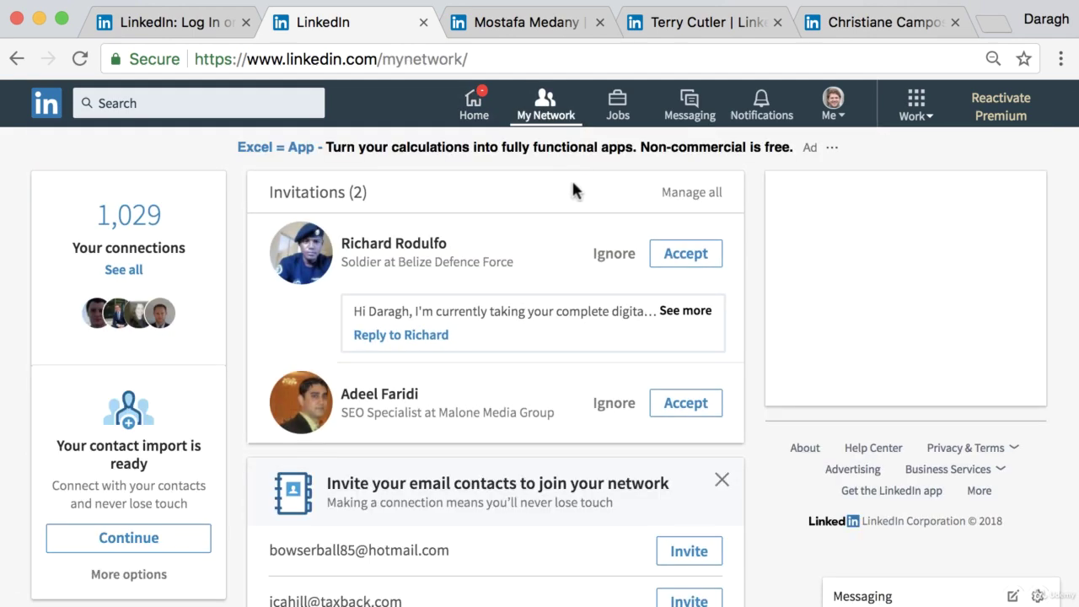
scroll(389, 290, "down", 10)
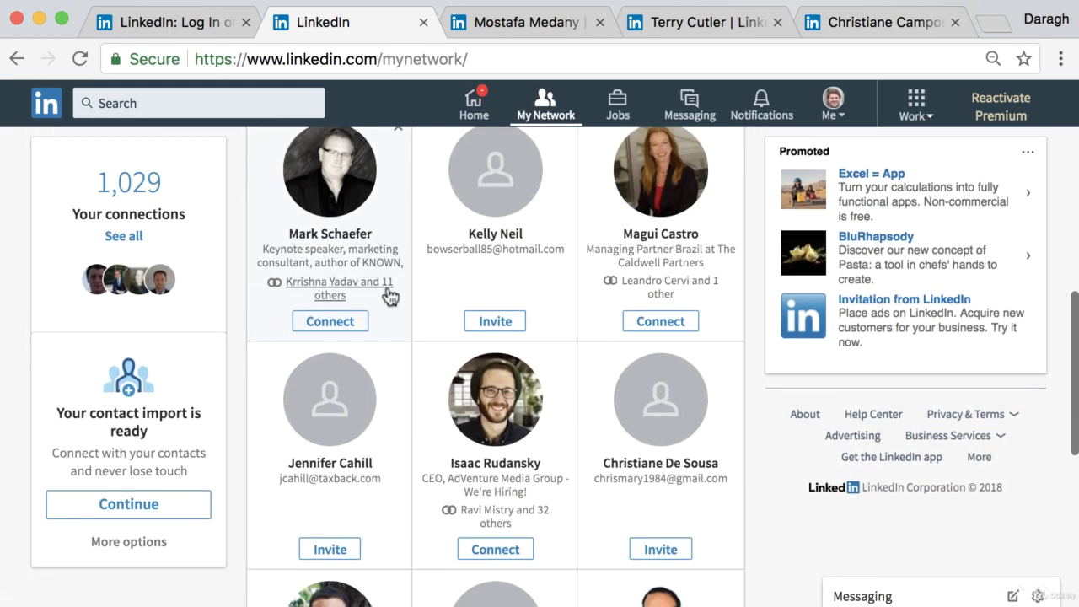
scroll(389, 295, "down", 5)
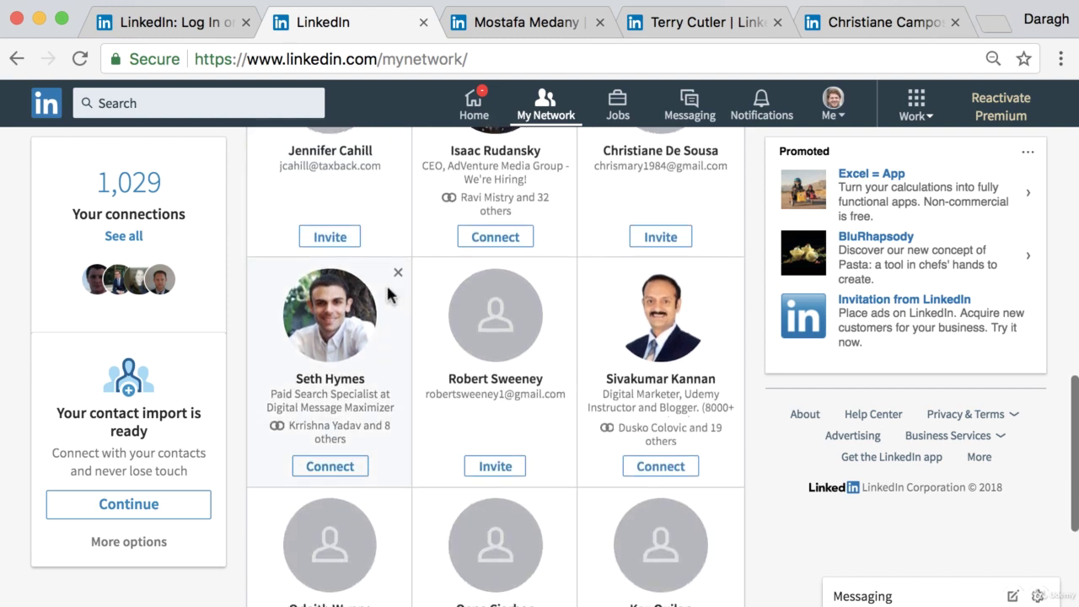
scroll(389, 295, "up", 1)
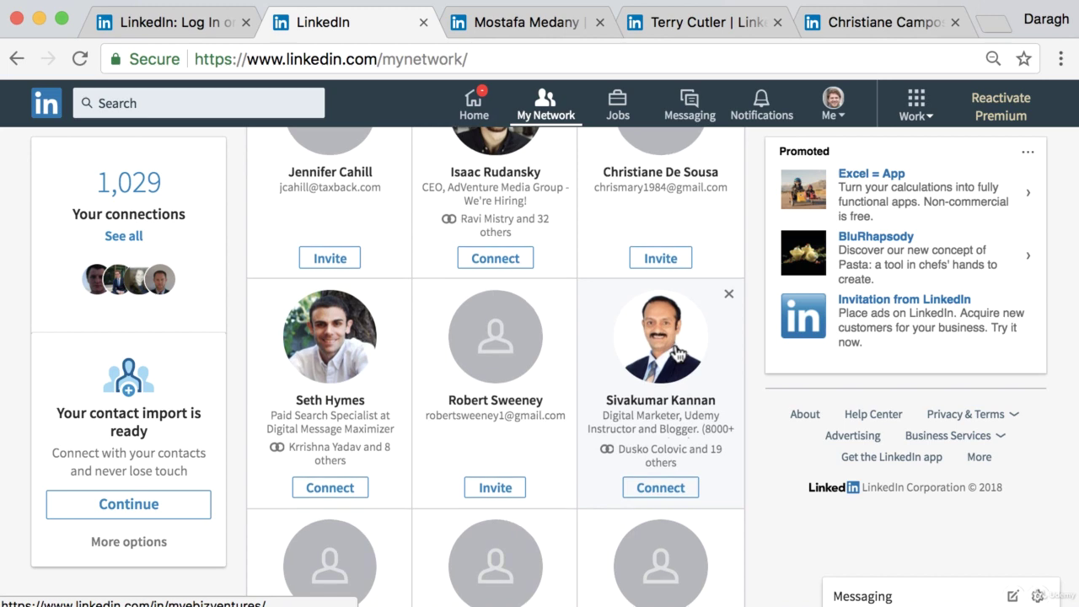
scroll(679, 350, "down", 3)
scroll(679, 349, "up", 5)
scroll(679, 349, "up", 3)
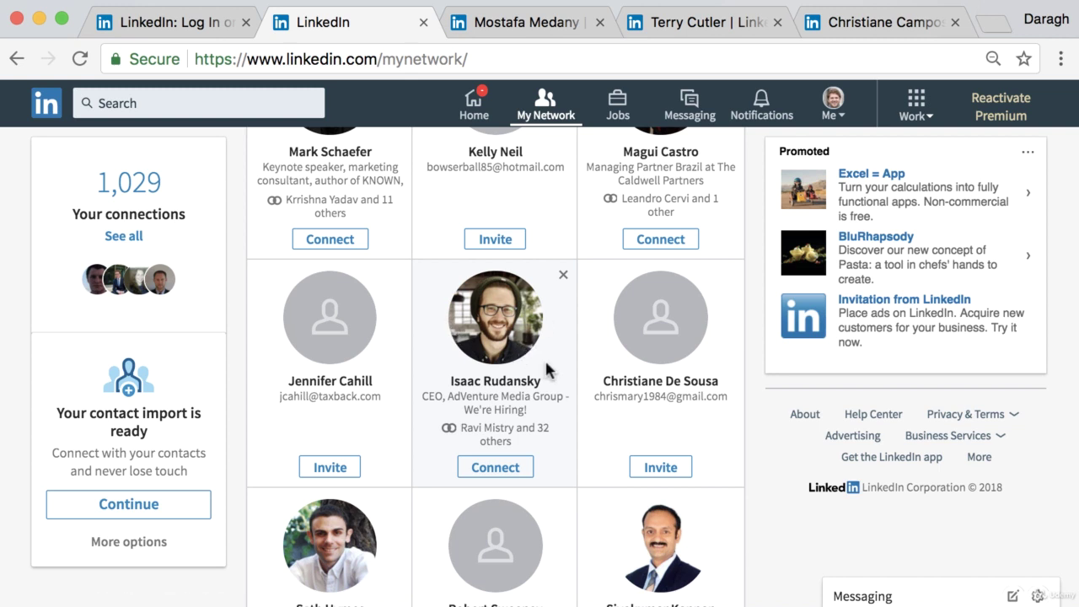
scroll(548, 369, "down", 3)
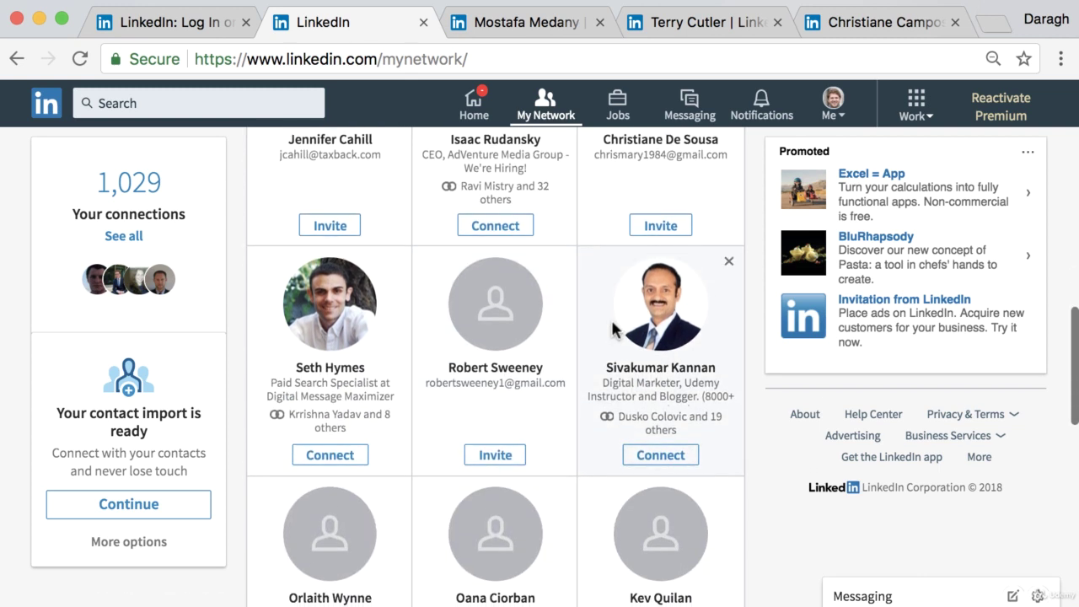
scroll(580, 335, "down", 5)
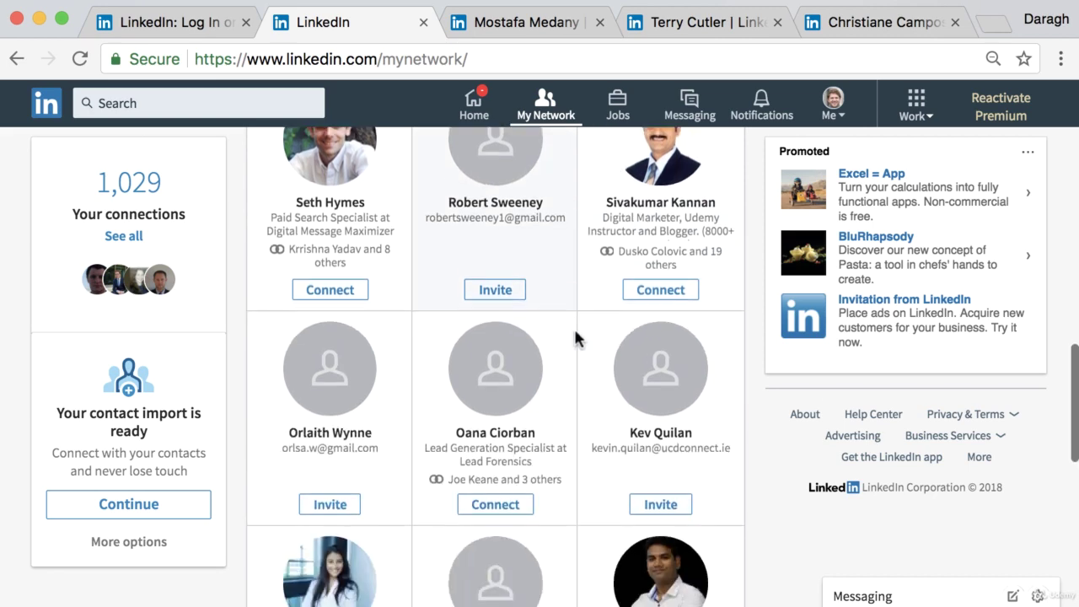
scroll(578, 337, "down", 4)
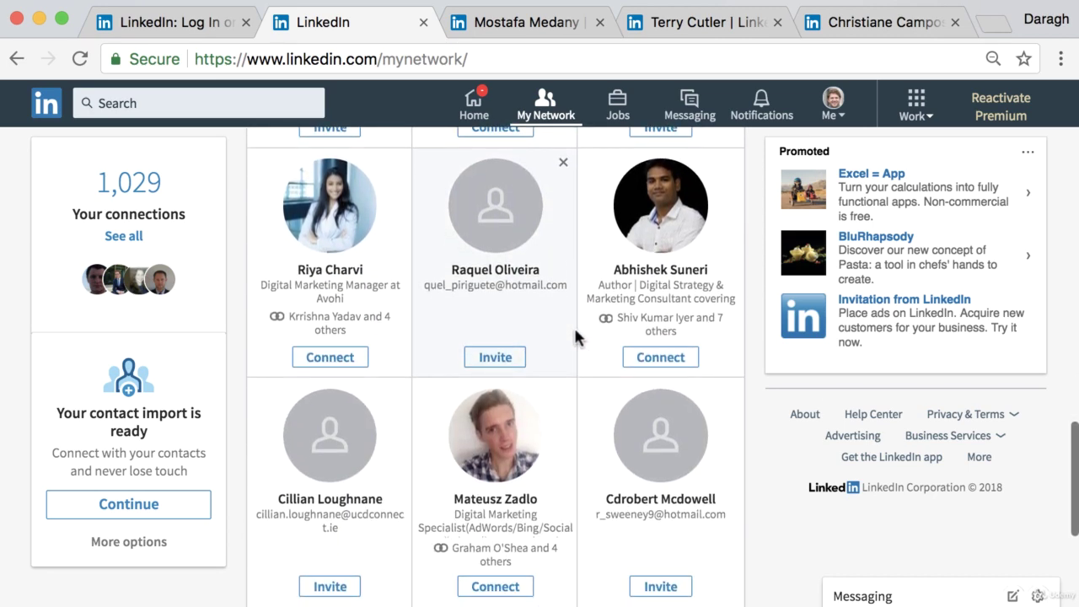
scroll(576, 337, "down", 2)
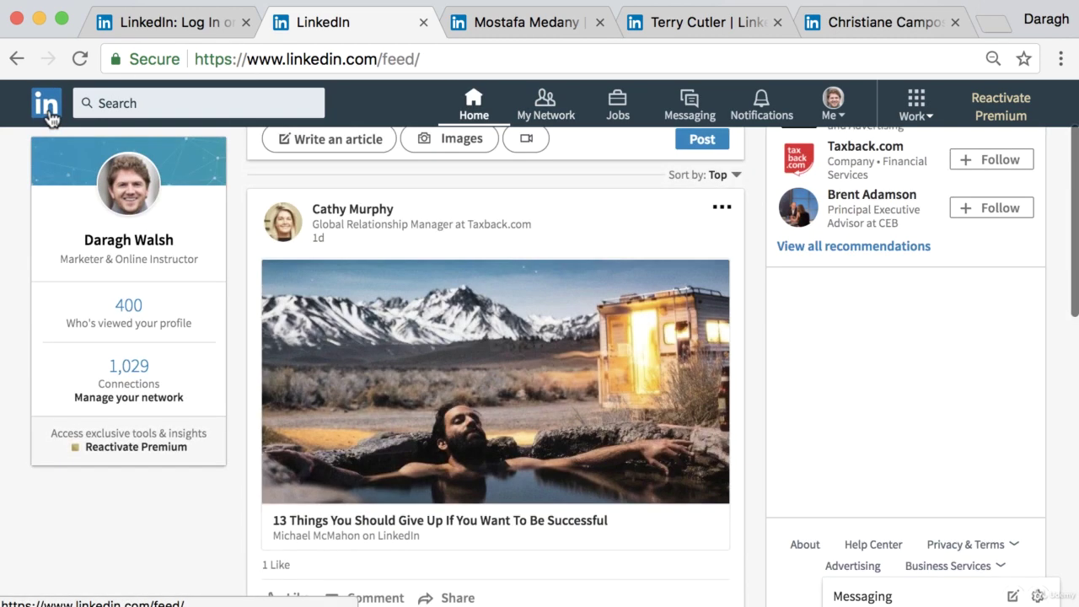
Open your own profile from the home feed and highlight the headline "Marketer & Online Instructor" under the name
left_click(140, 213)
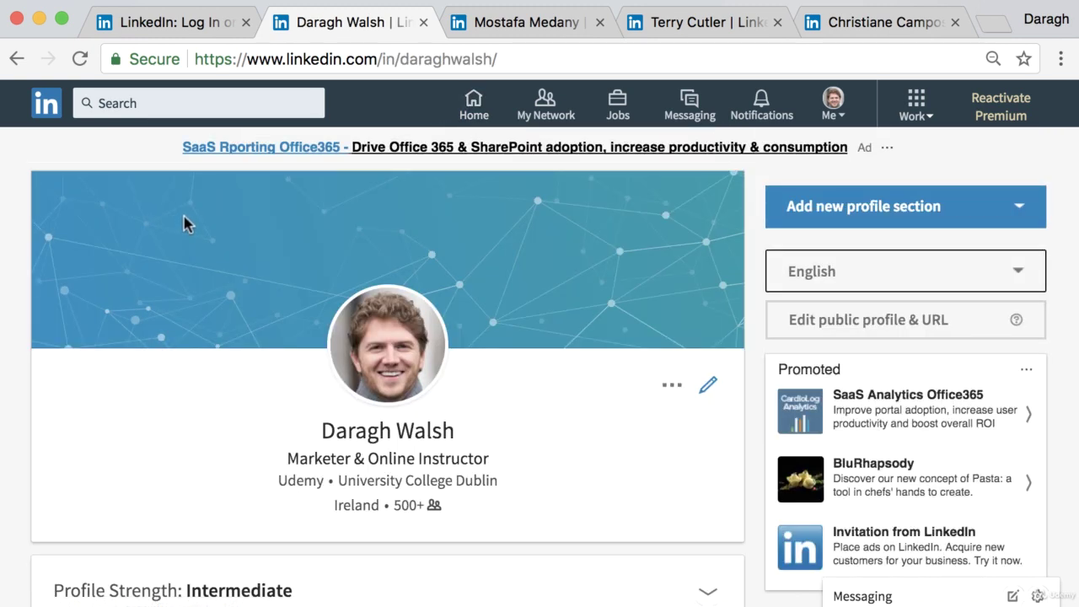
scroll(440, 379, "down", 1)
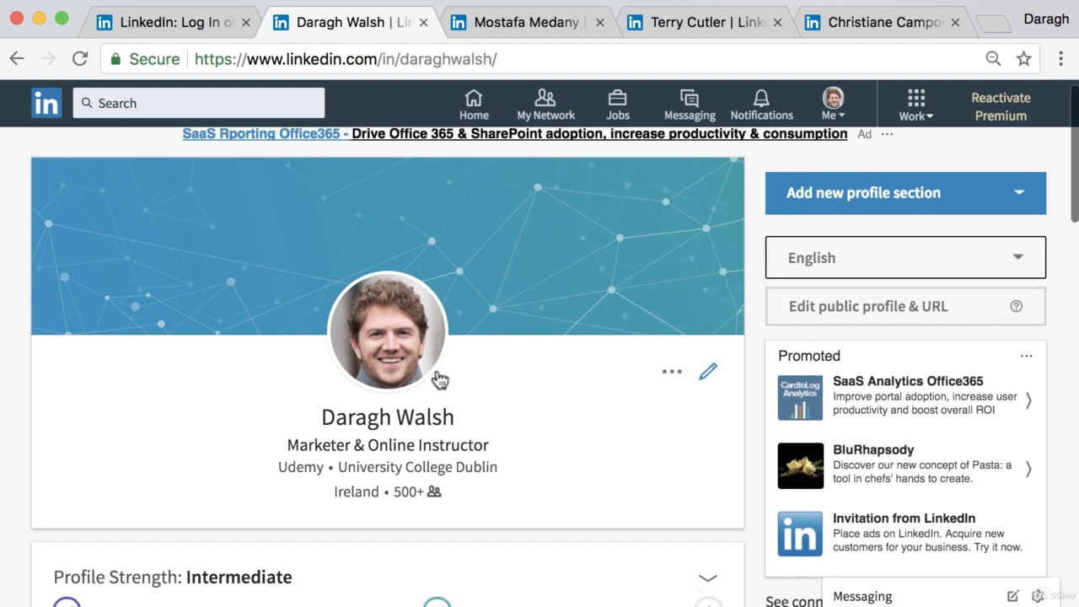
scroll(440, 378, "down", 3)
left_click_drag(287, 345, 495, 353)
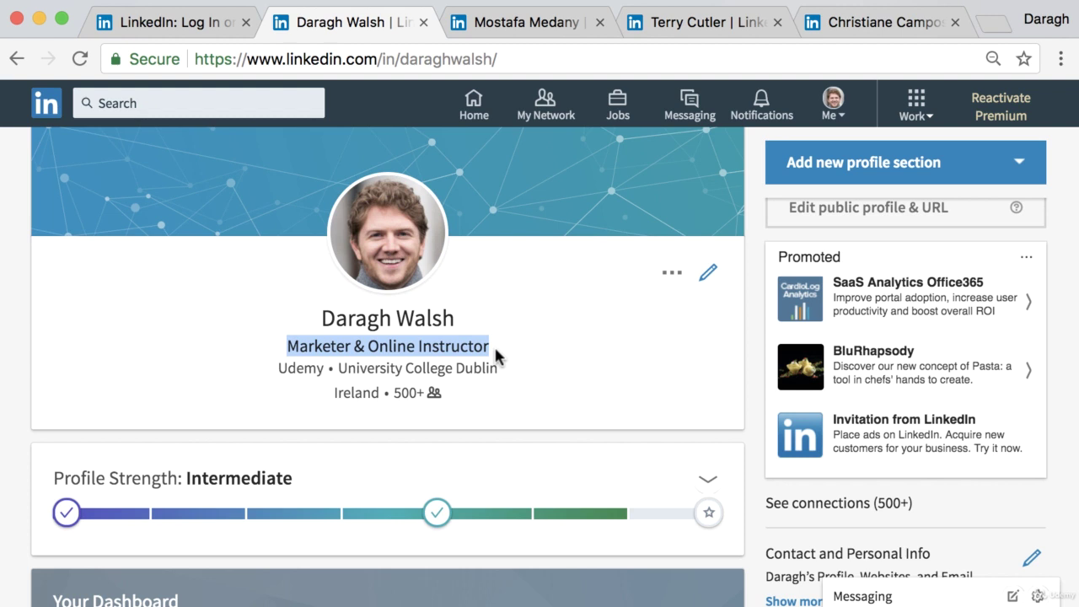
left_click(429, 349)
left_click_drag(287, 345, 520, 349)
left_click(522, 350)
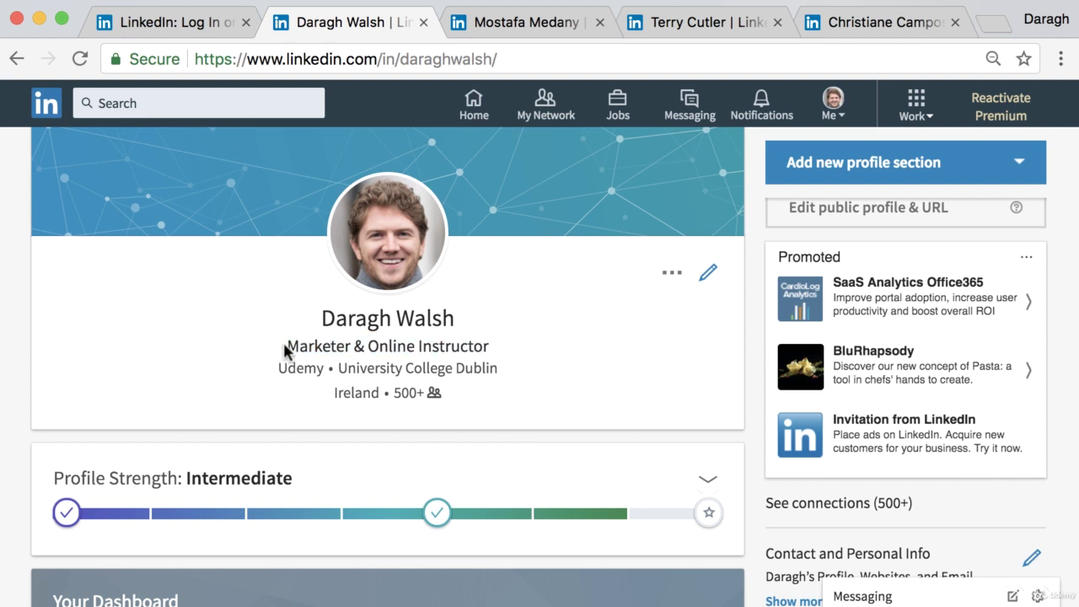
left_click_drag(287, 346, 503, 345)
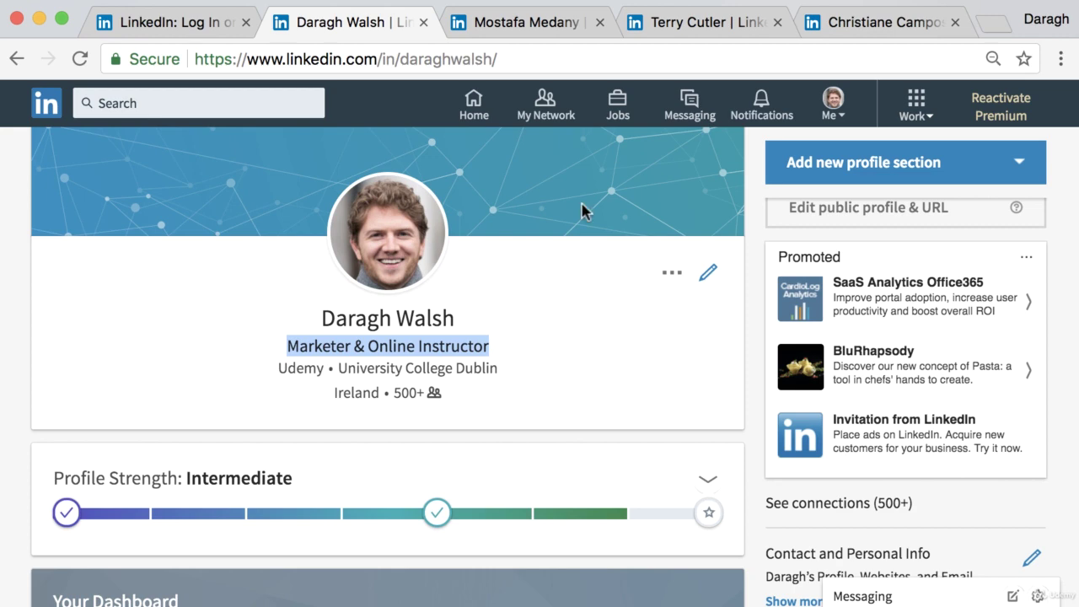
Switch to the already open profile of the Microsoft employee and highlight parts of the name and the "Digital Wizard" headline
left_click(554, 28)
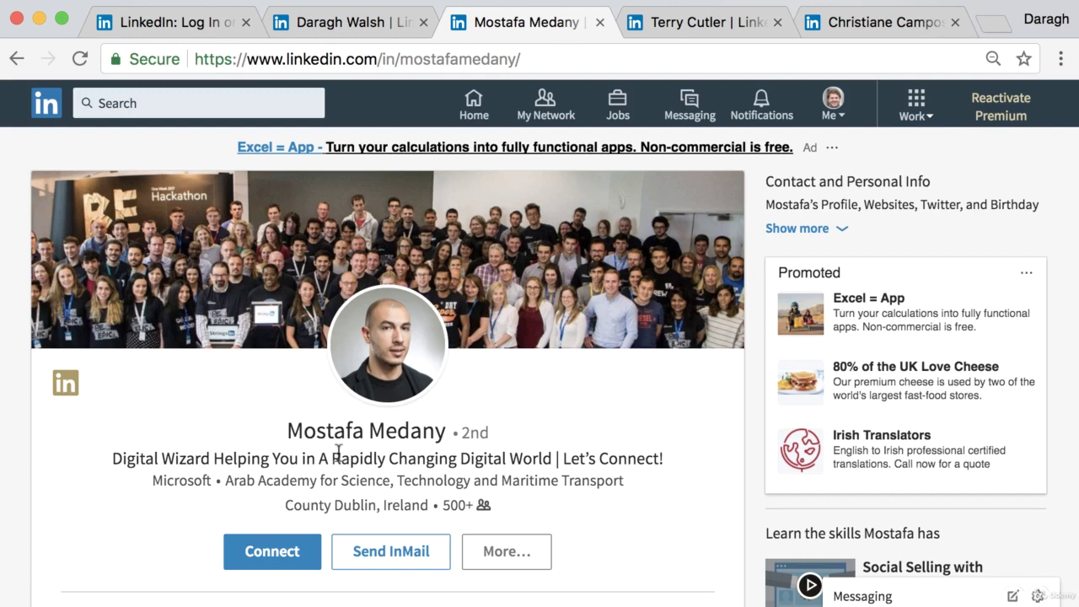
left_click_drag(289, 432, 380, 437)
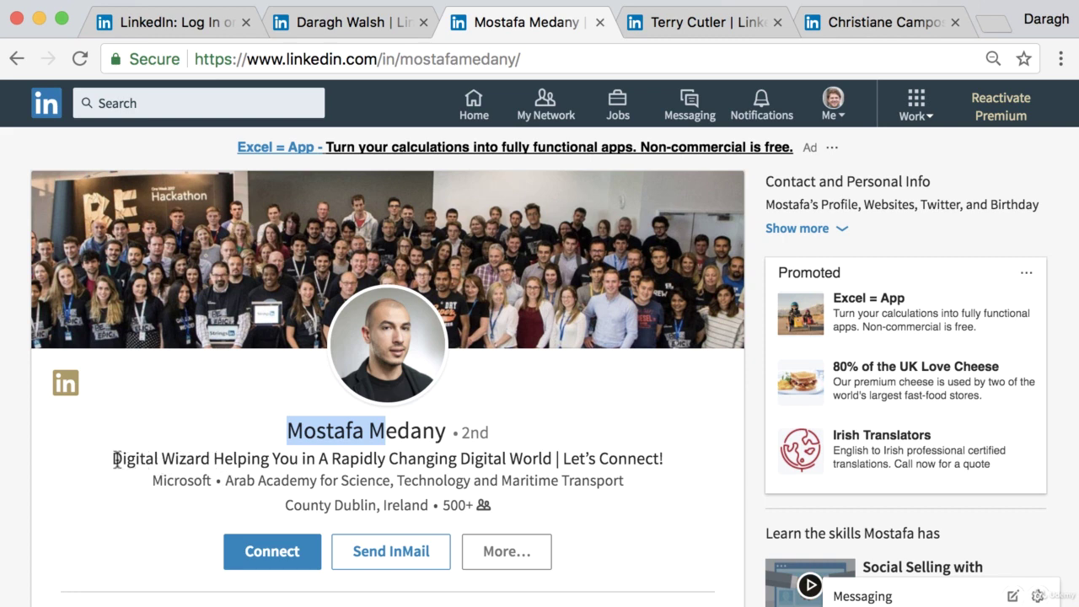
left_click_drag(116, 460, 678, 469)
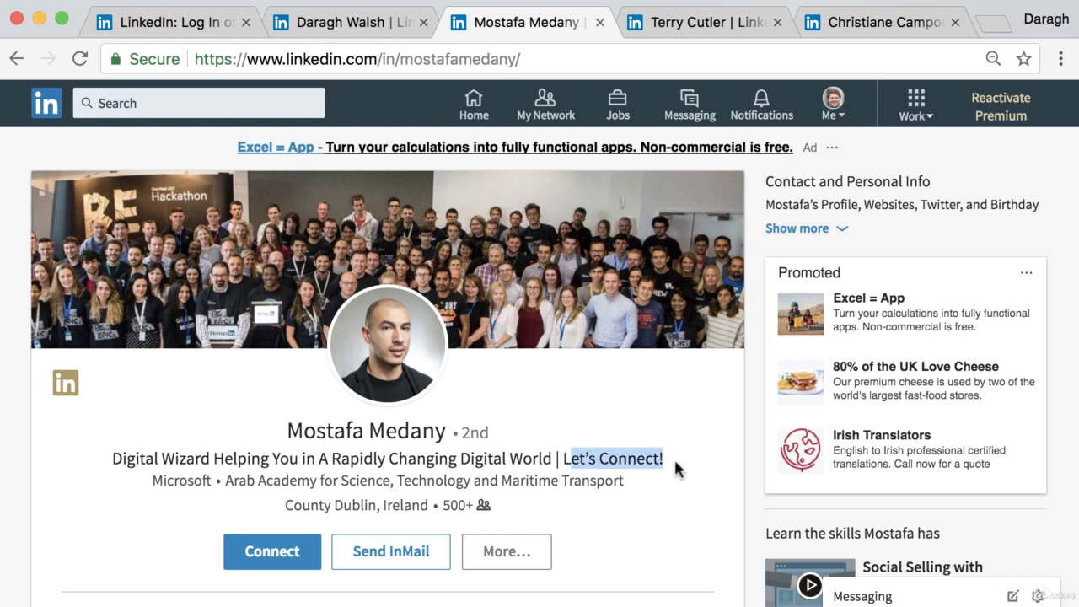
left_click(683, 469)
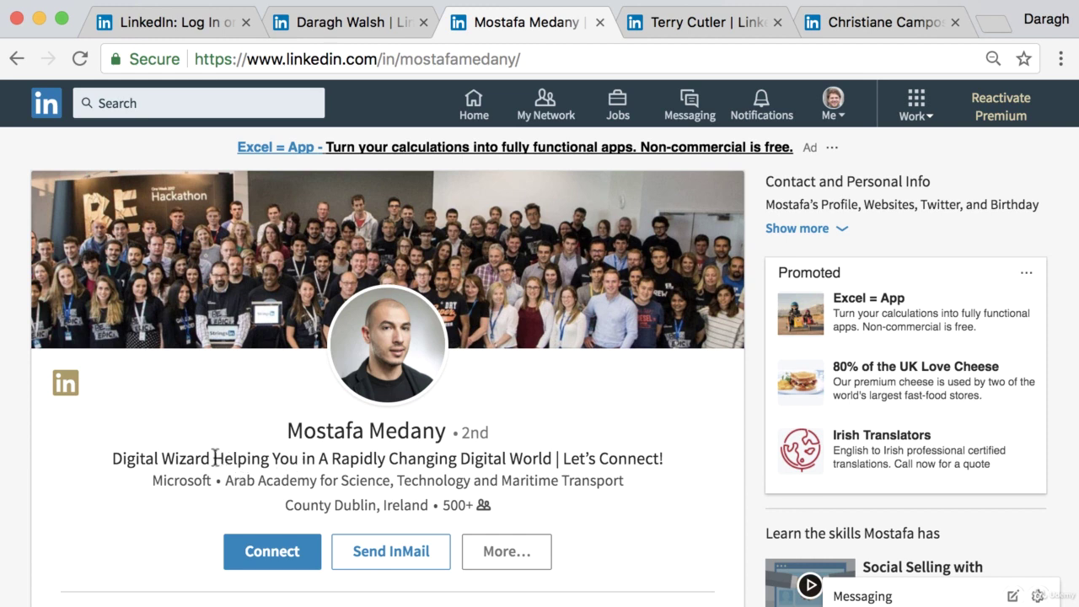
Highlight the headline phrases "Changing Digital World", "Helping You in A" and "Let's Connect!" one after another, then clear the selection
left_click_drag(215, 458, 557, 463)
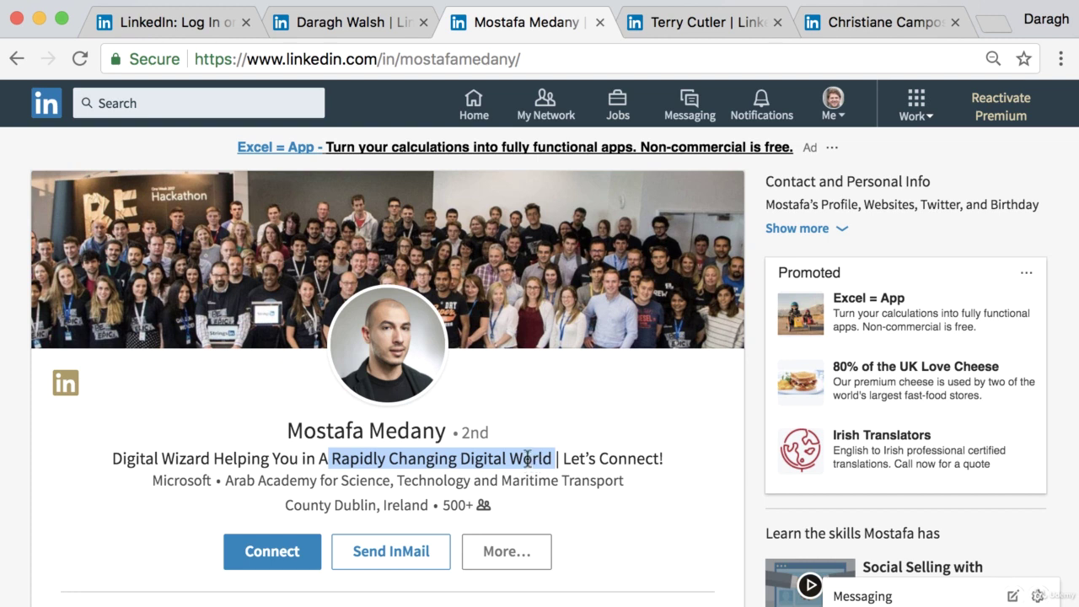
left_click_drag(386, 459, 534, 461)
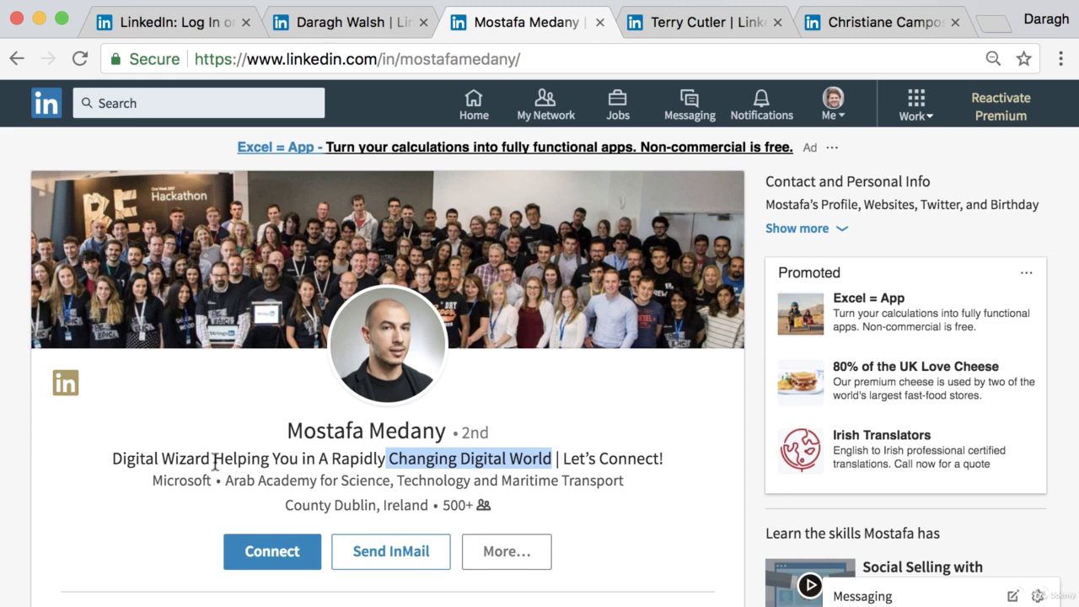
left_click_drag(215, 460, 326, 464)
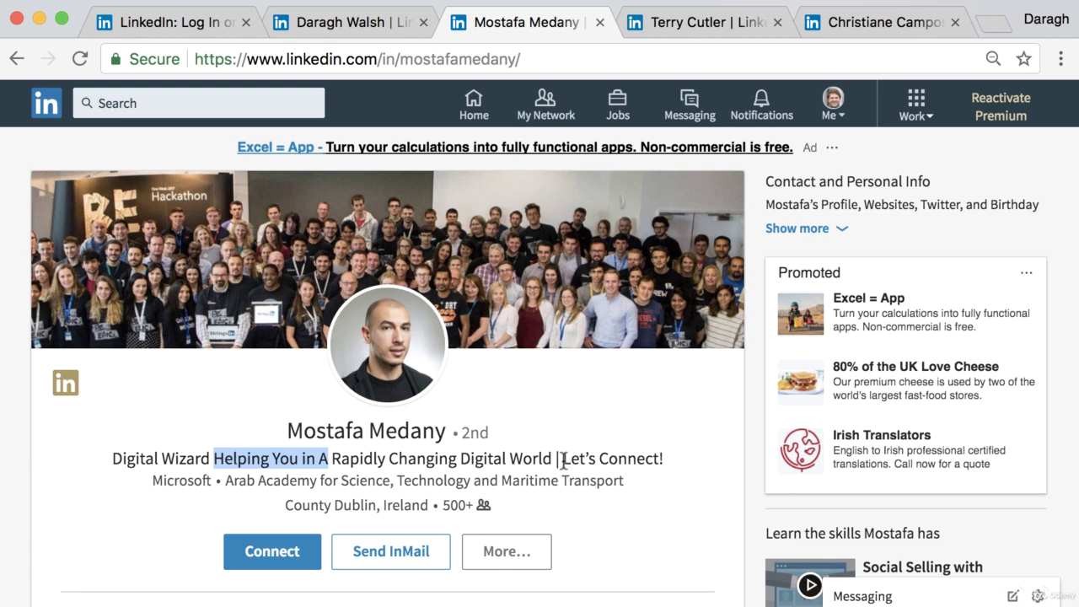
left_click_drag(559, 461, 666, 466)
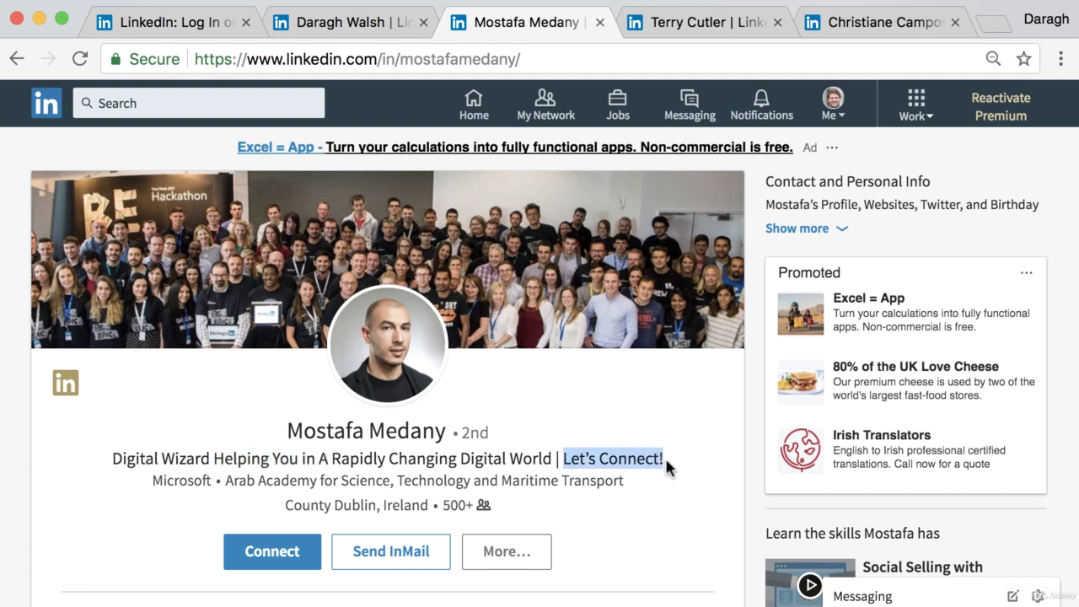
left_click(602, 461)
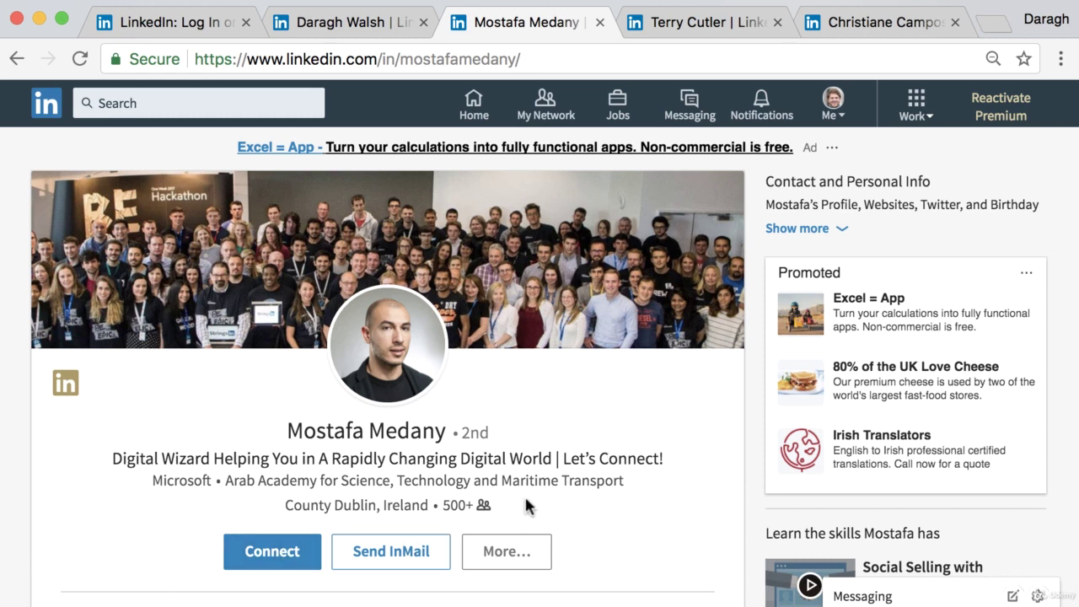
Highlight the call to action "Let's Connect!", the headline text before it, and finally the entire headline
left_click_drag(559, 459, 683, 465)
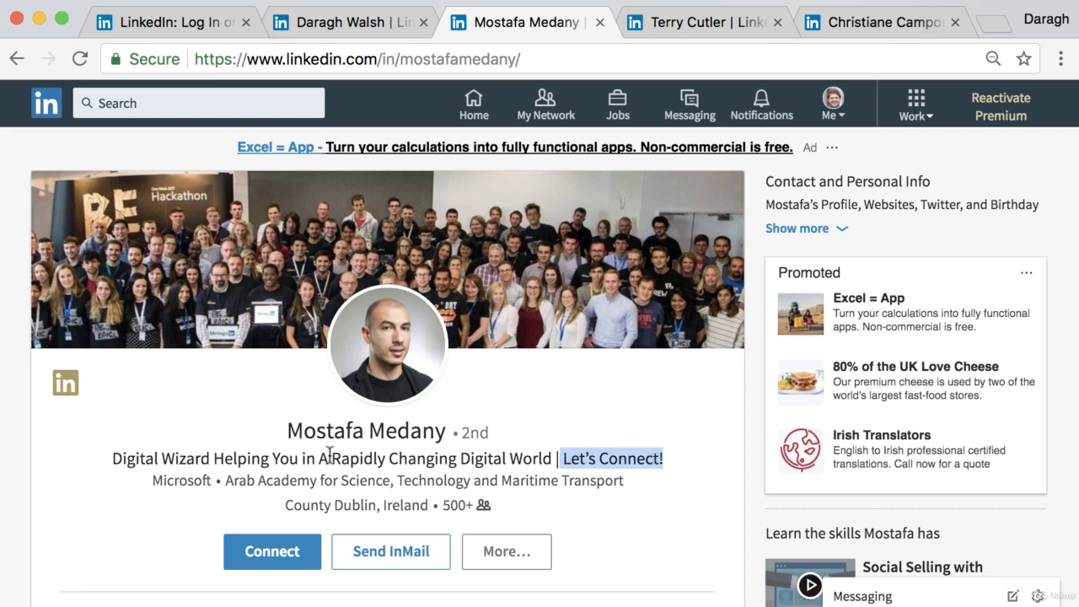
left_click_drag(116, 460, 551, 460)
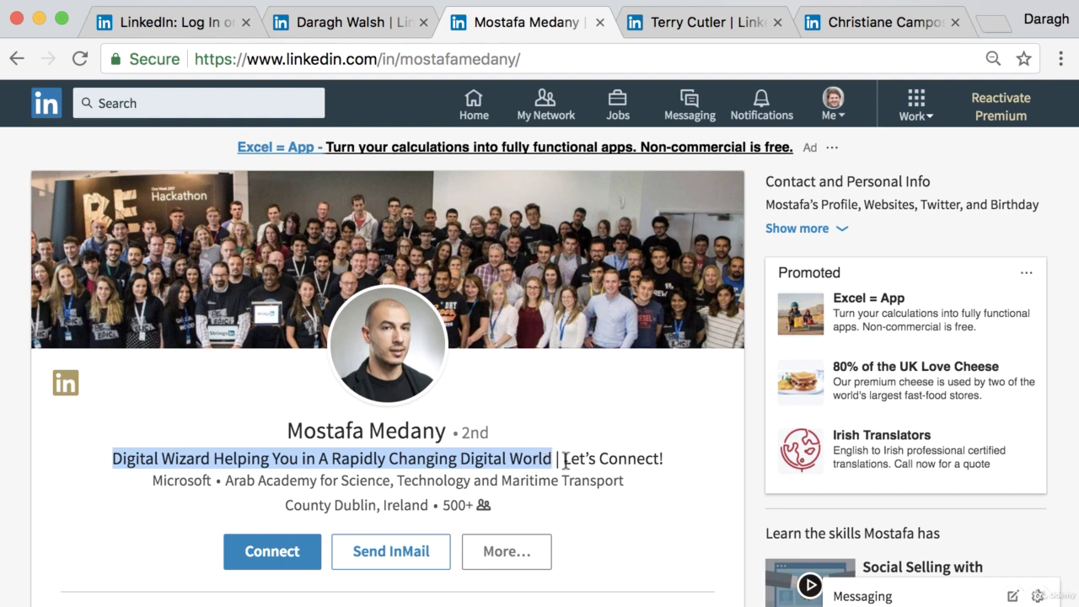
left_click(158, 457)
left_click_drag(126, 460, 698, 463)
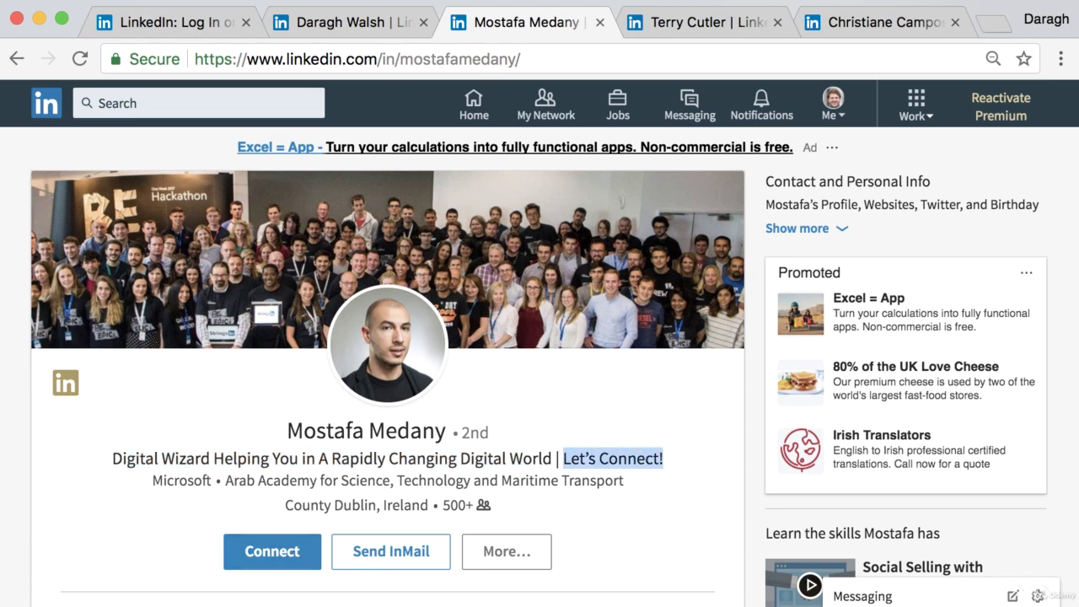
left_click(663, 458)
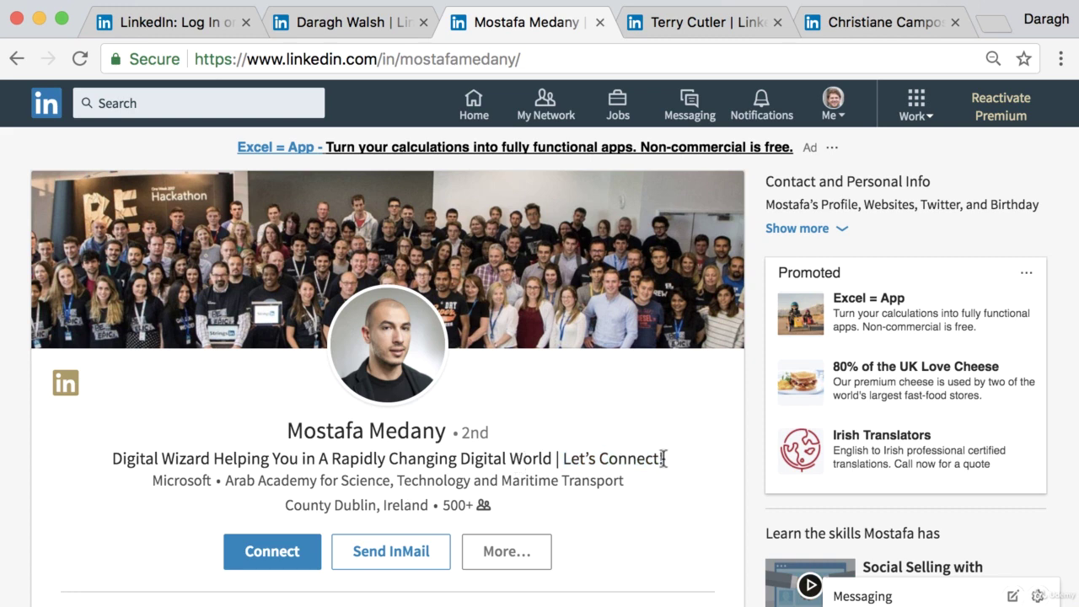
left_click_drag(663, 458, 112, 460)
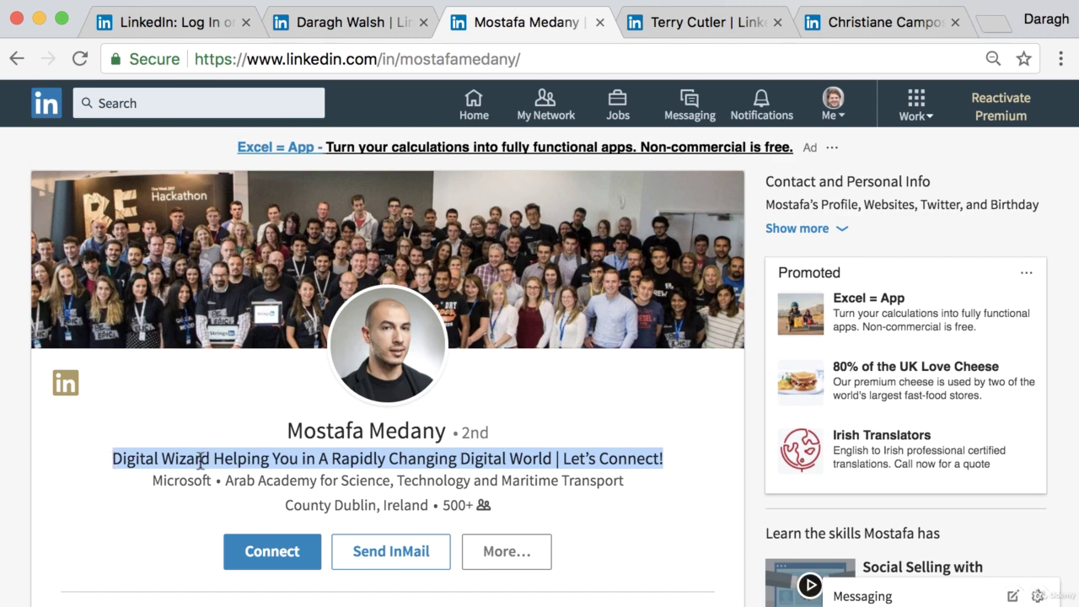
Skim the profile's articles and experience entries, and highlight the full "Digital Wizard" headline again
scroll(199, 456, "down", 7)
scroll(202, 468, "down", 11)
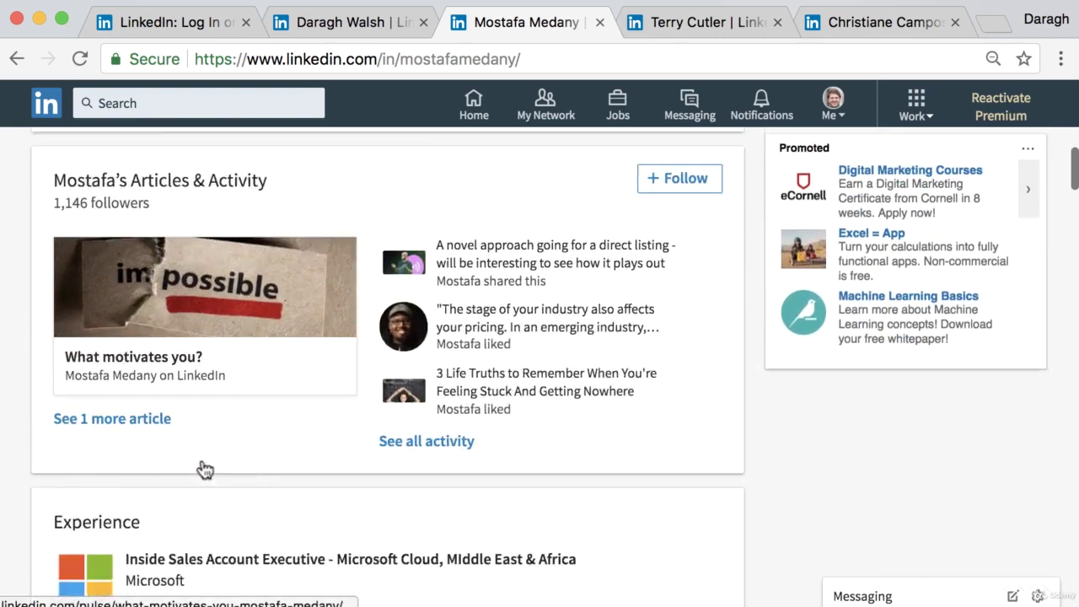
scroll(206, 459, "up", 18)
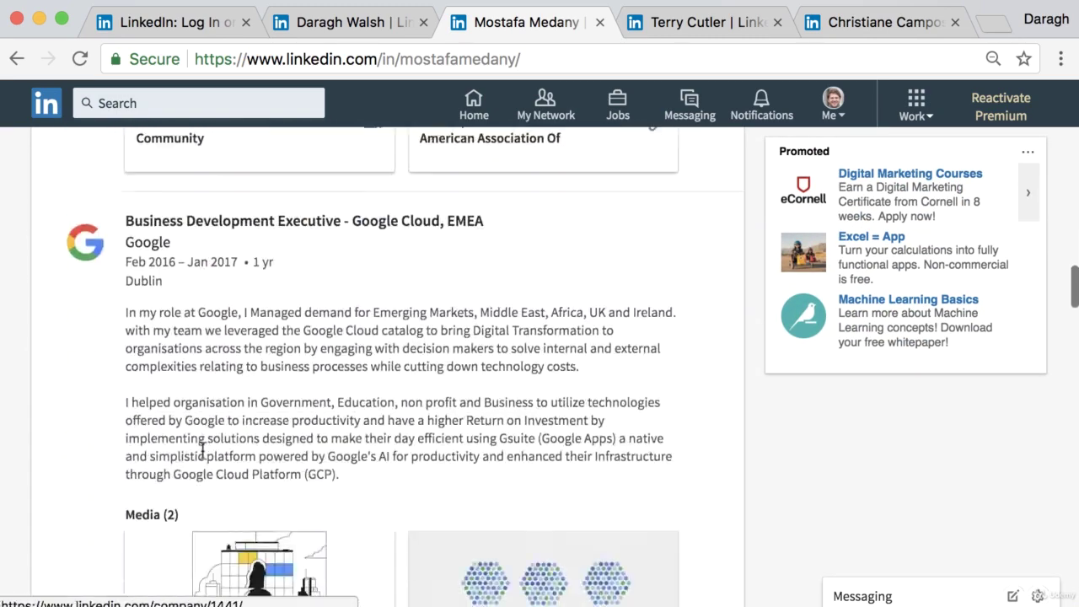
scroll(203, 452, "up", 2)
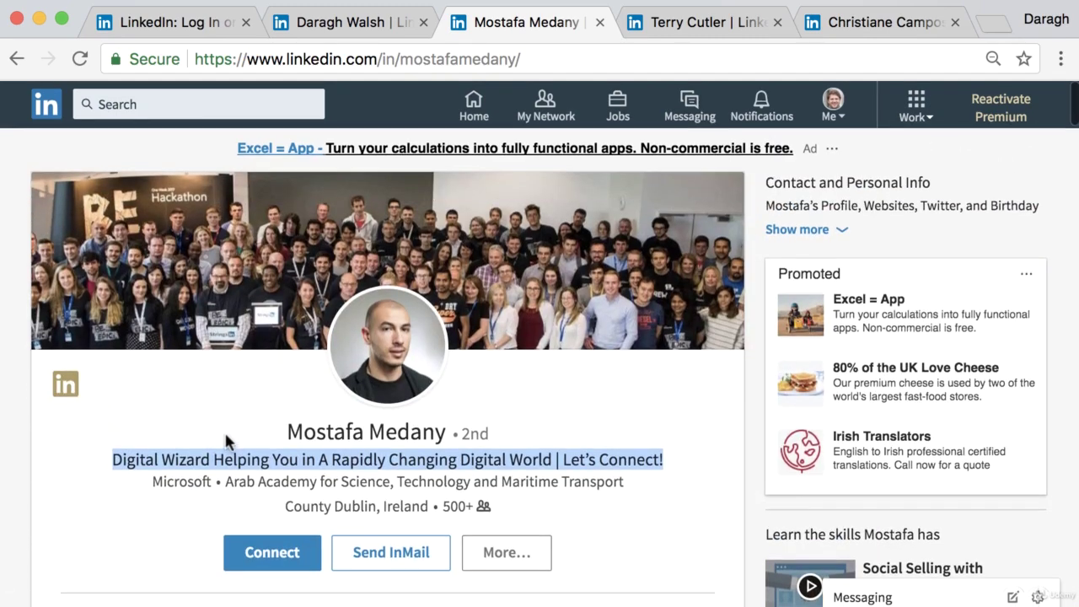
left_click(171, 456)
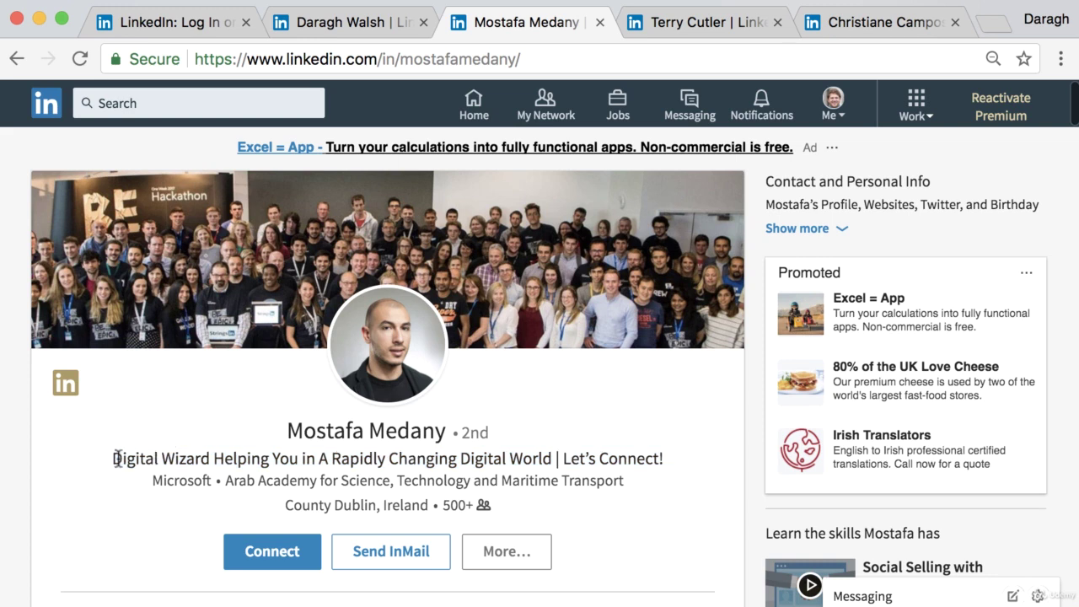
left_click_drag(113, 457, 665, 463)
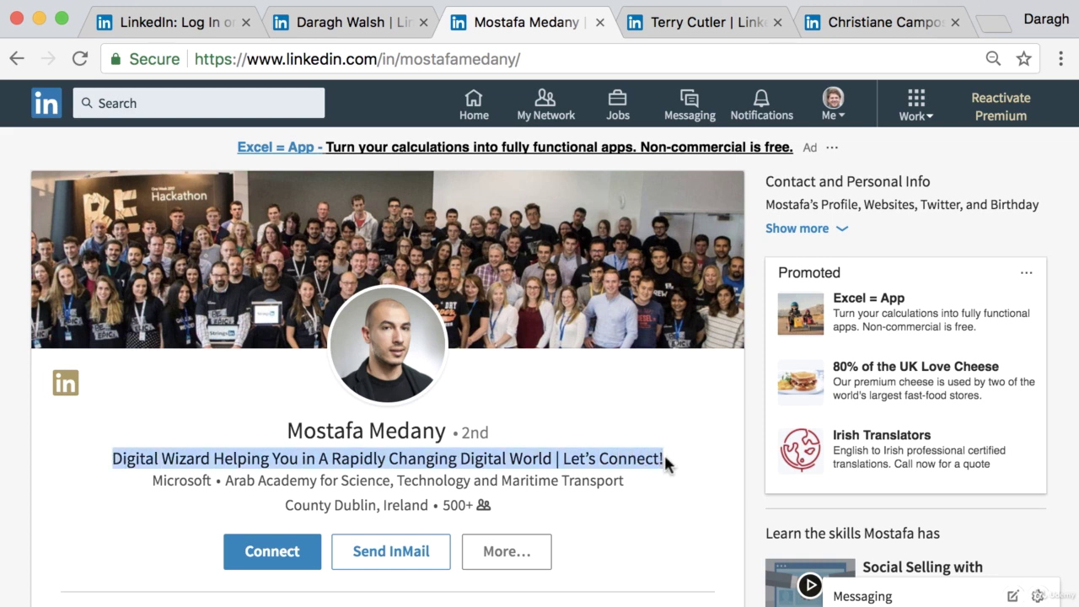
scroll(662, 459, "down", 1)
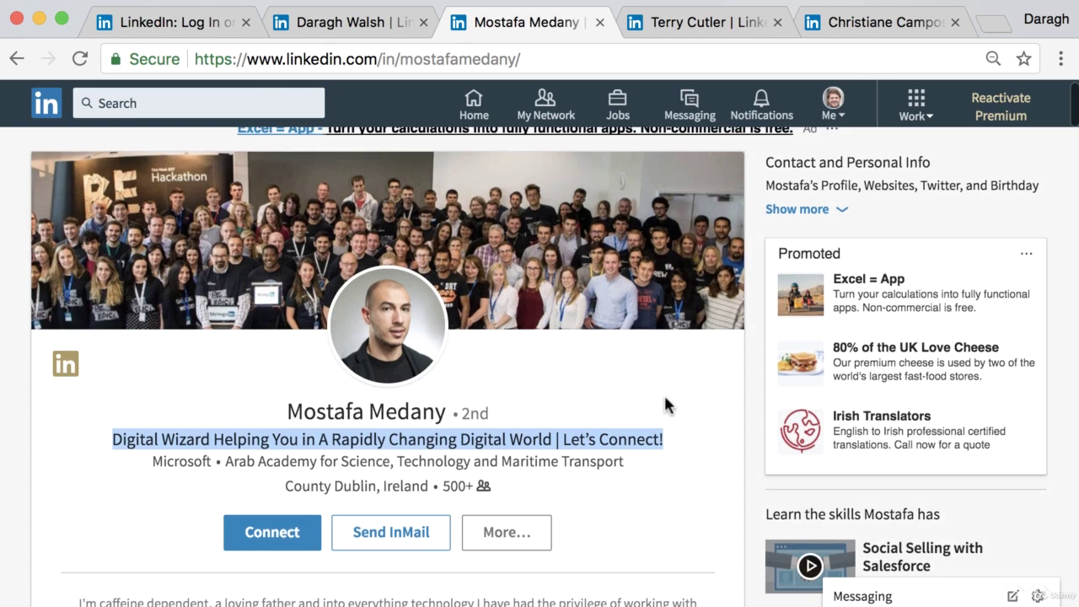
Switch to the already open profile of the SIRCO security professional and highlight the first line of the headline
left_click(701, 27)
scroll(590, 303, "up", 10)
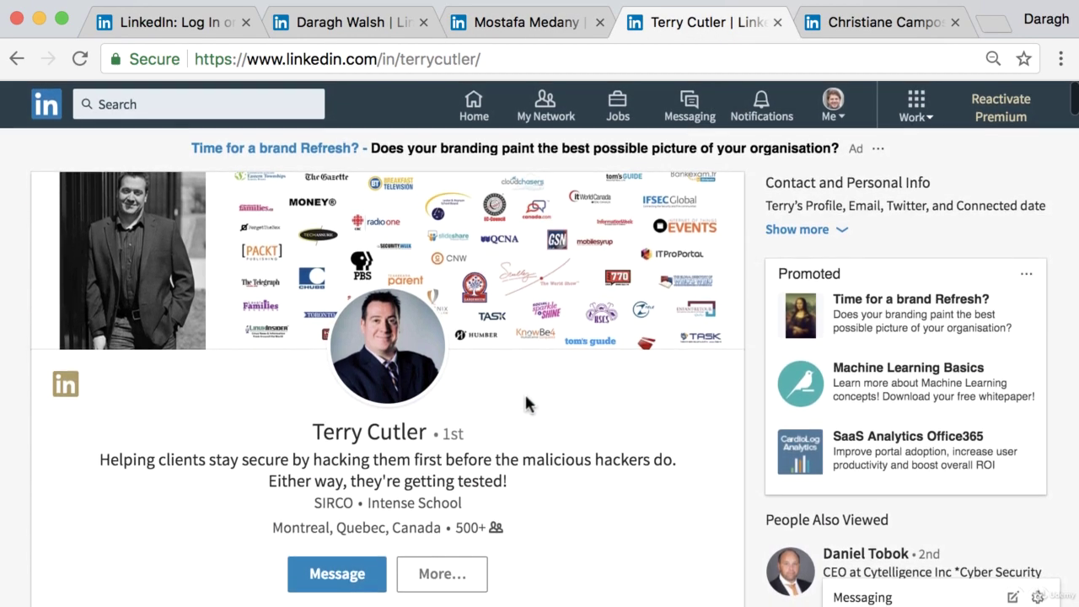
left_click_drag(100, 458, 660, 463)
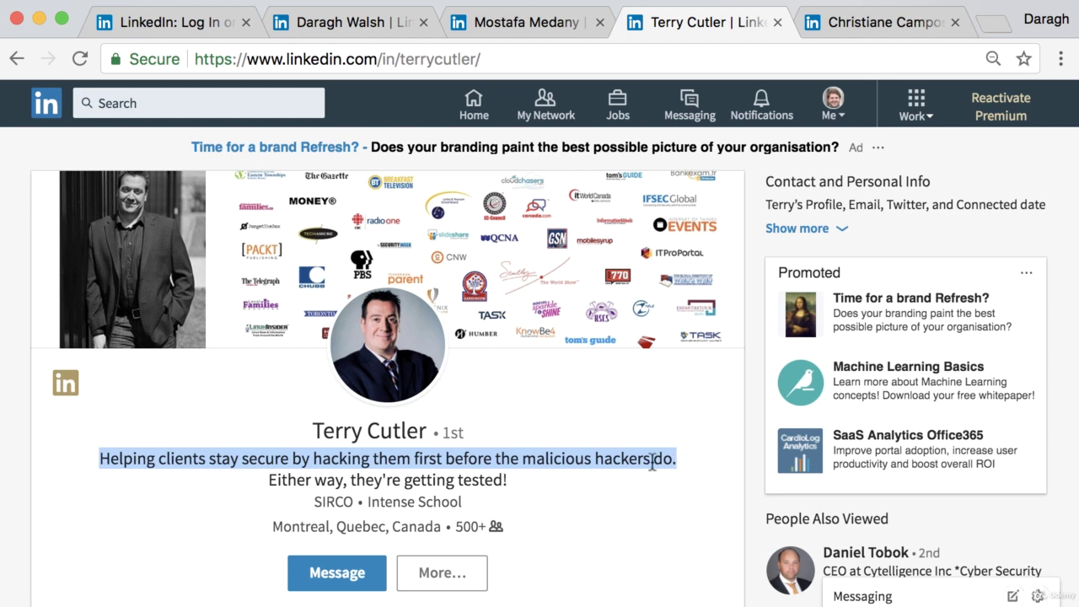
left_click(222, 462)
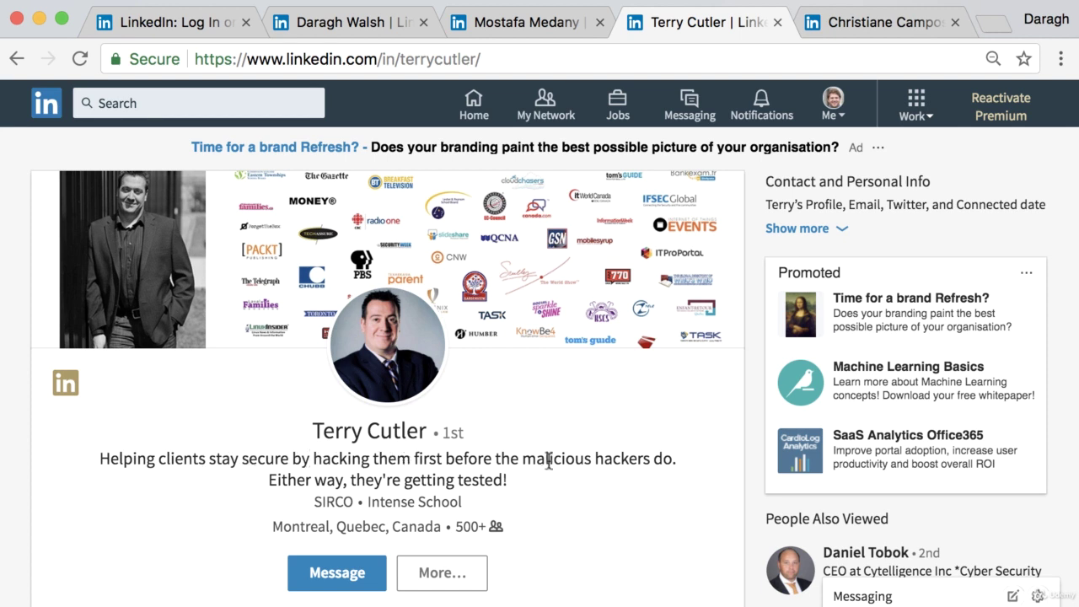
Highlight the keywords "malicious hackers" and "secure" in the headline, ending with "malicious hackers do" selected
left_click_drag(523, 459, 651, 460)
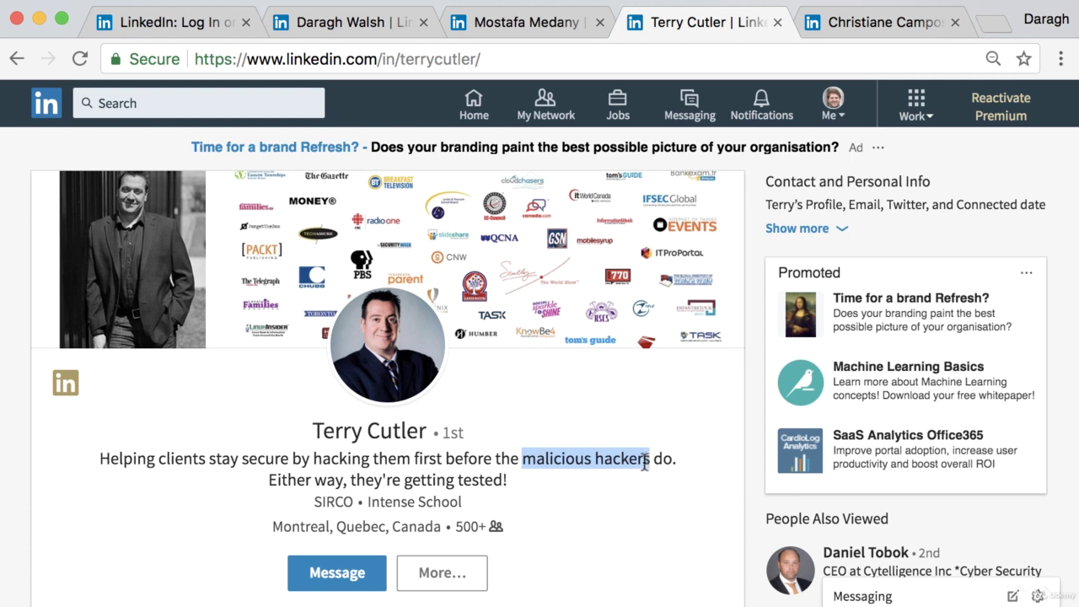
left_click(583, 464)
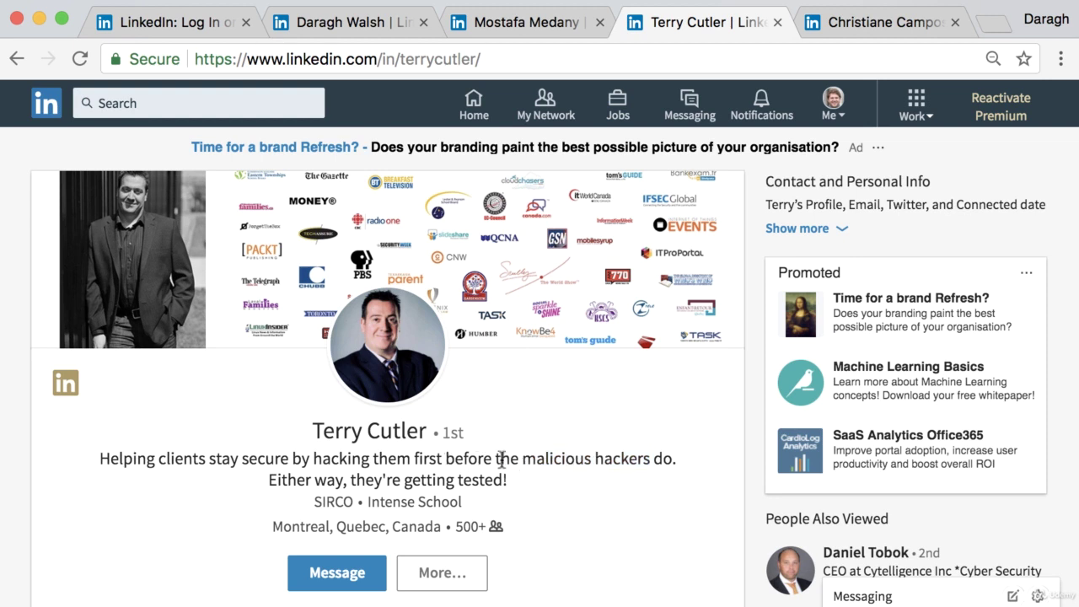
left_click_drag(230, 459, 290, 459)
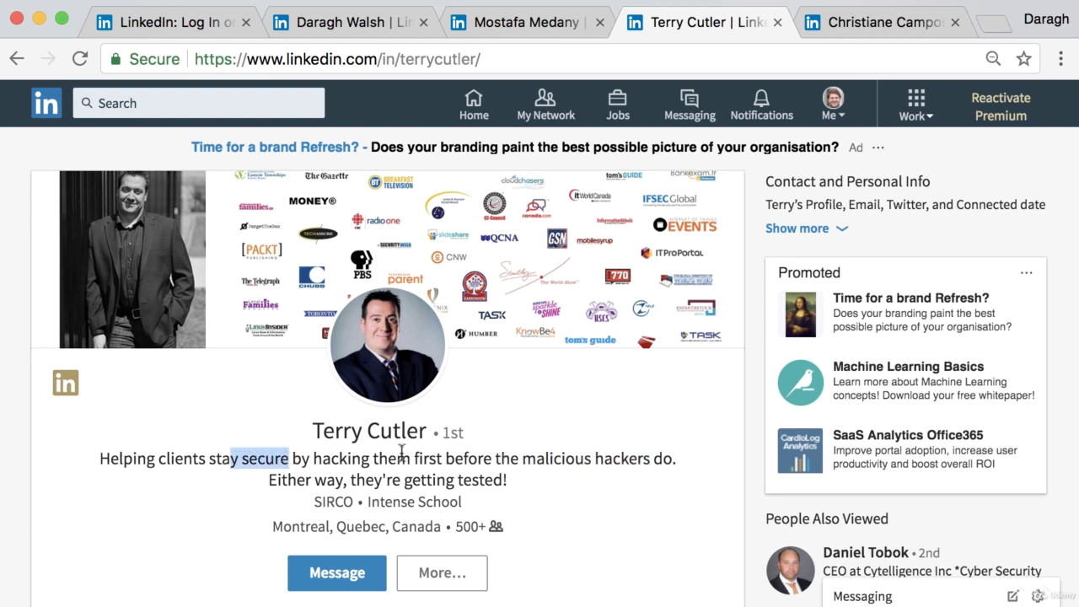
left_click_drag(523, 459, 668, 457)
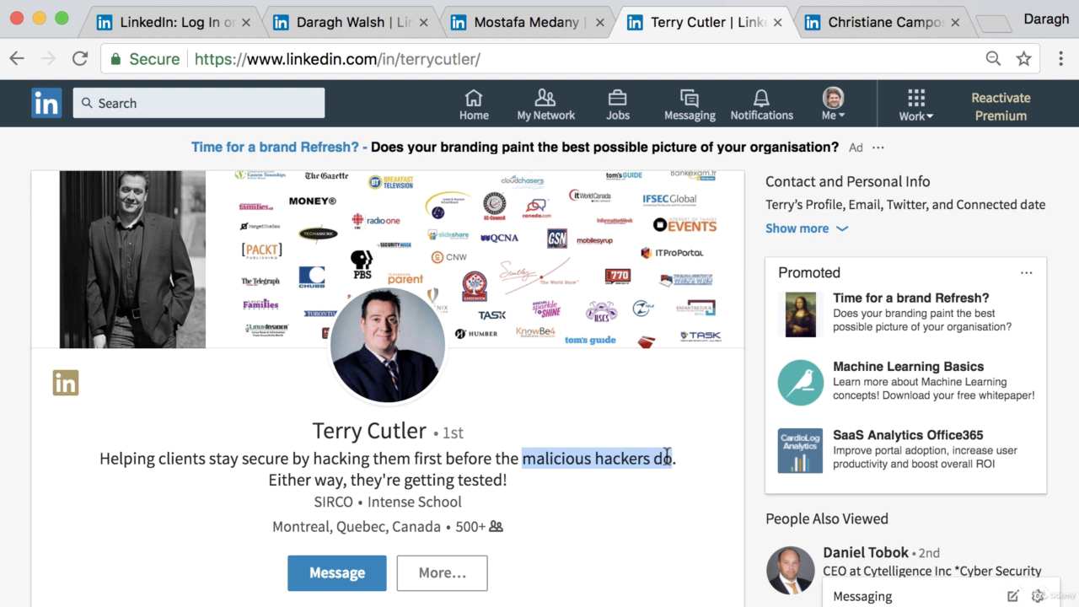
Switch to the already open profile of the Microsoft inside sales executive and highlight "Inside Sales Executive @ Microsoft" in the headline
left_click(858, 26)
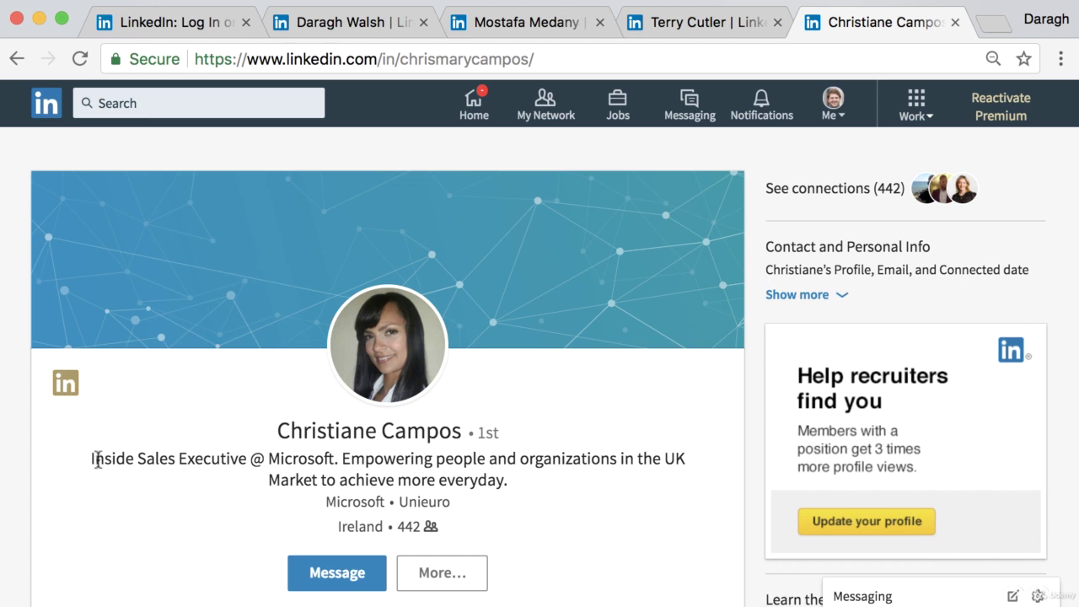
left_click_drag(91, 459, 660, 461)
left_click(336, 462)
scroll(660, 461, "down", 1)
left_click(660, 461)
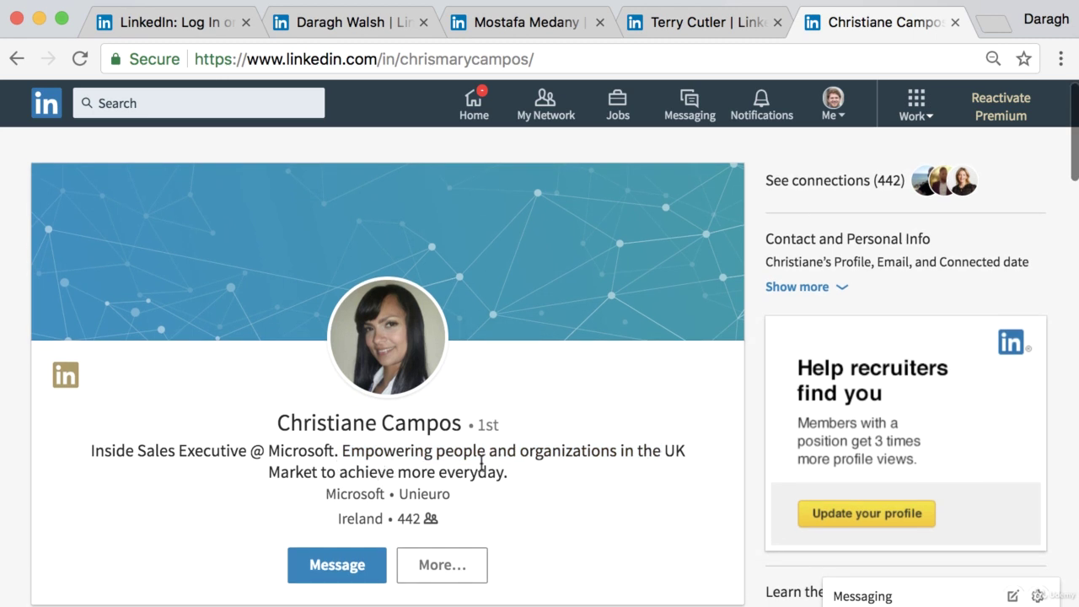
scroll(456, 464, "down", 1)
scroll(92, 445, "up", 1)
left_click_drag(92, 445, 334, 449)
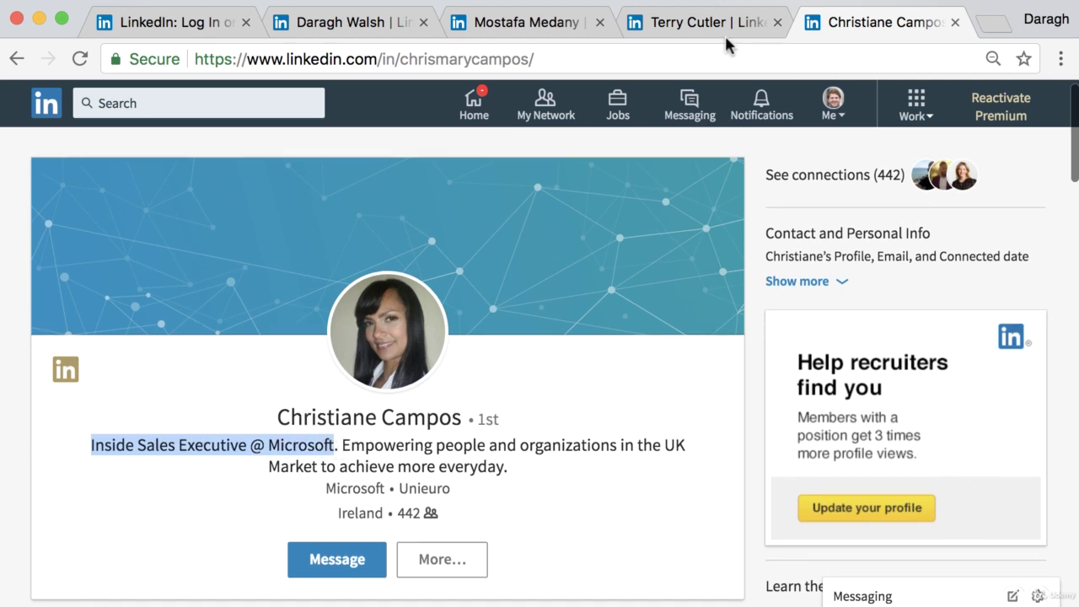
Clear the selection and highlight the closing words of the headline through "more everyday"
left_click(568, 441)
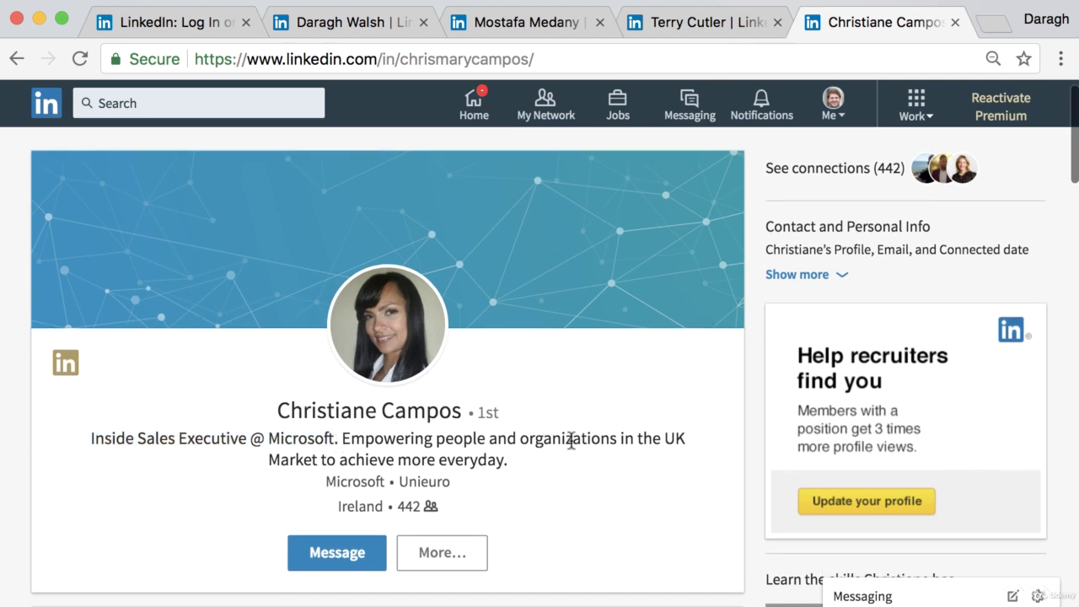
scroll(578, 441, "up", 1)
scroll(670, 453, "down", 1)
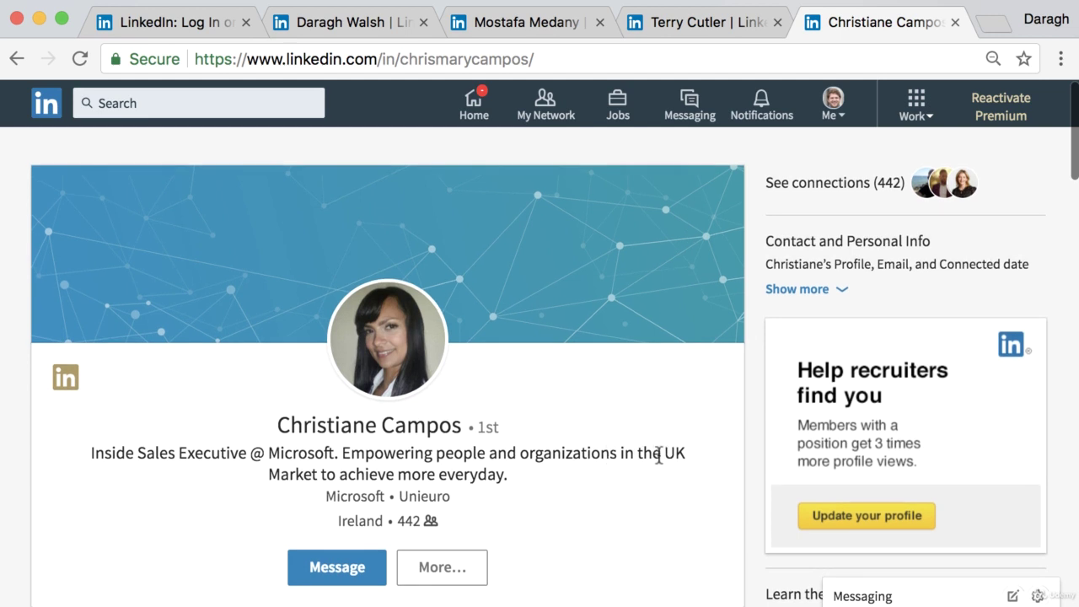
left_click_drag(663, 452, 507, 473)
scroll(503, 470, "down", 1)
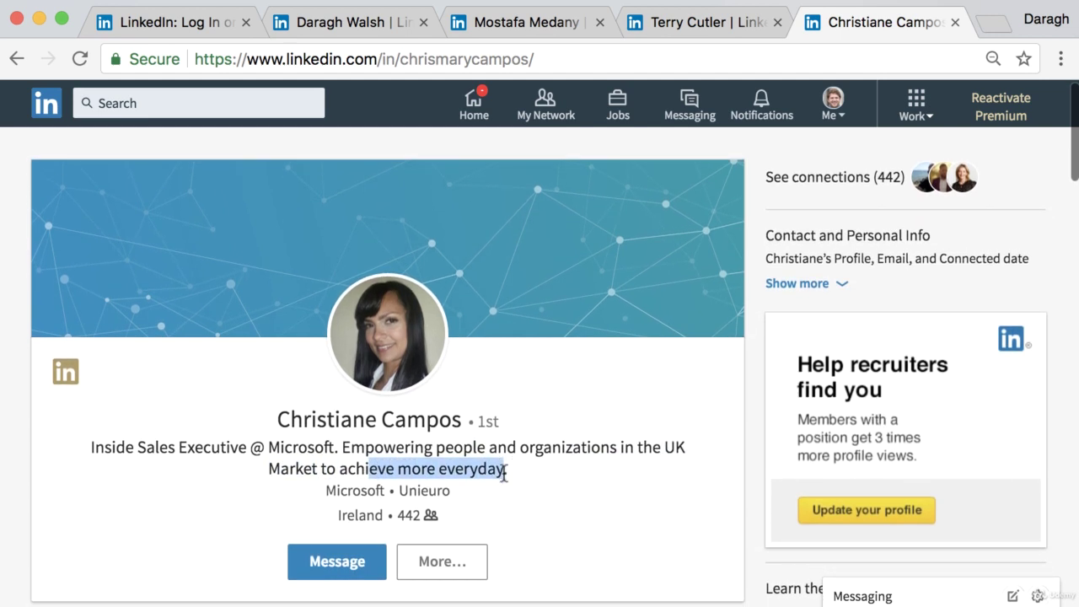
Return to the "Digital Wizard" profile and highlight "Let's Connect!" followed by the headline text preceding it
left_click(734, 25)
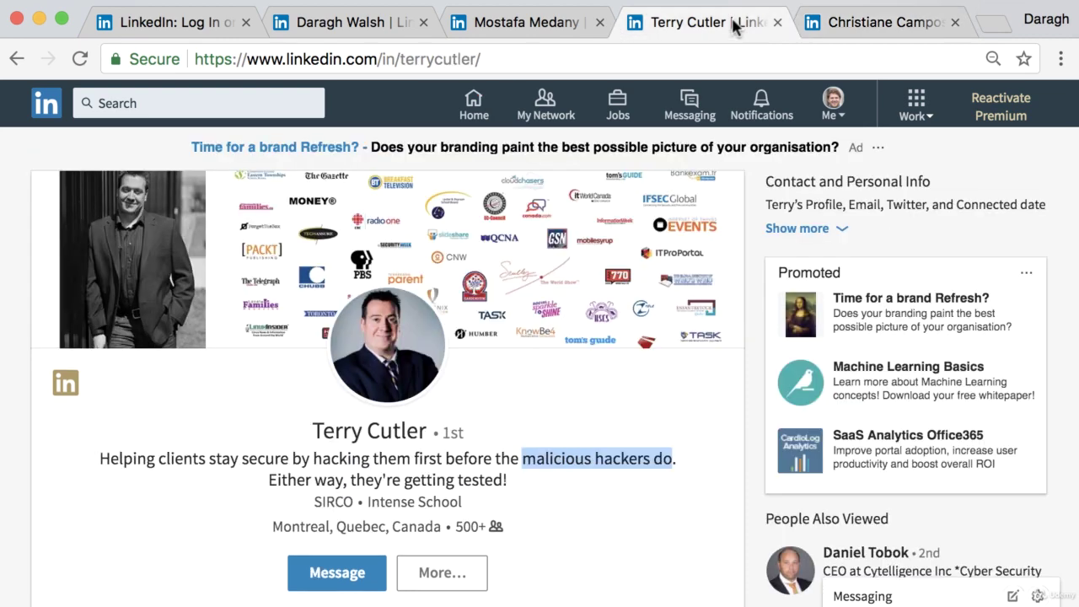
left_click(560, 23)
left_click(563, 442)
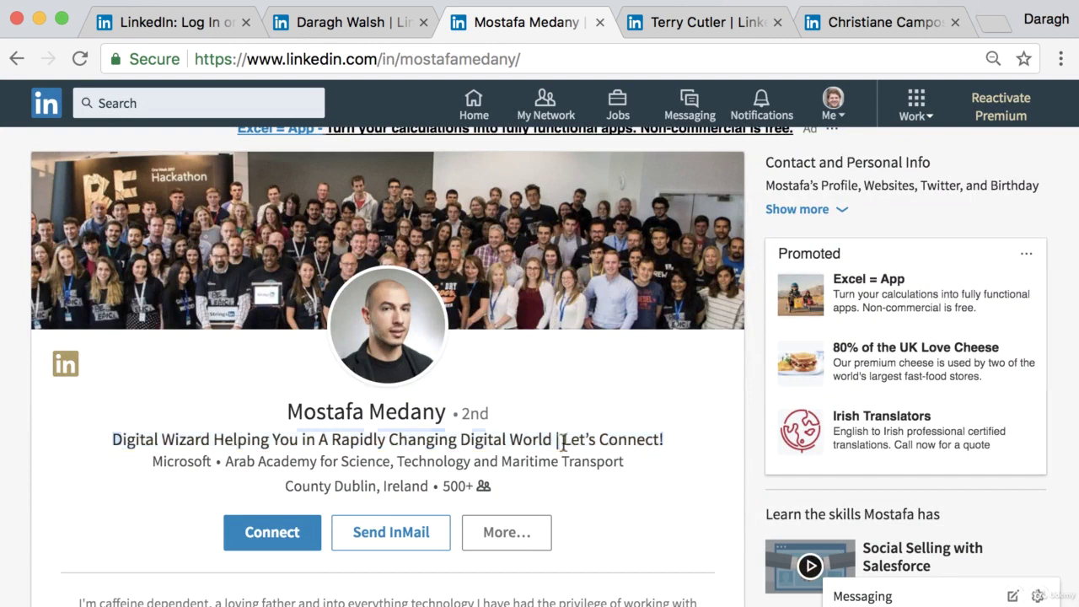
left_click_drag(561, 442, 669, 446)
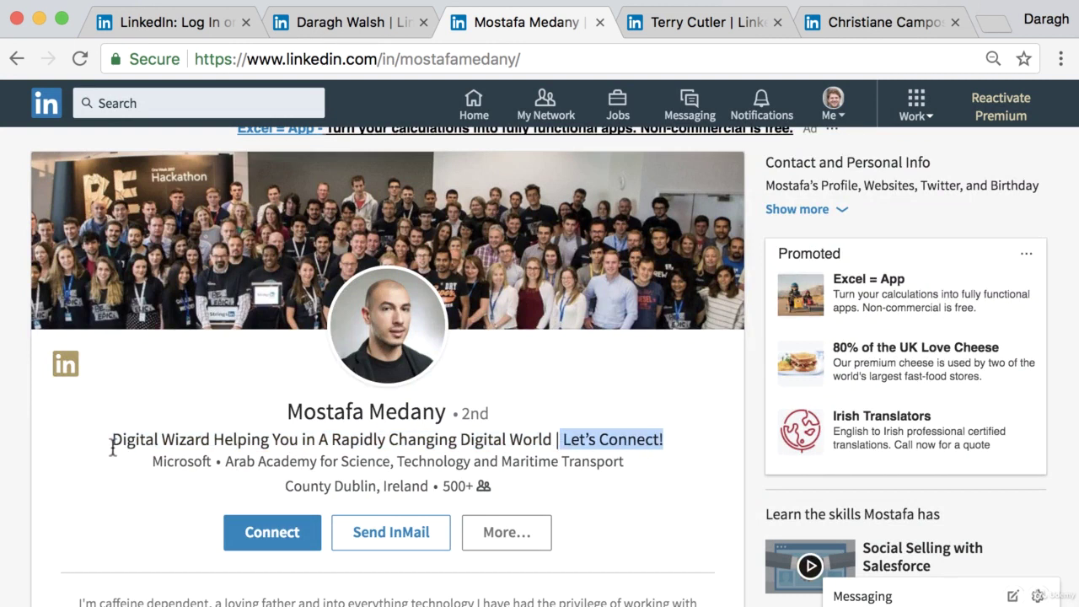
left_click_drag(112, 447, 557, 440)
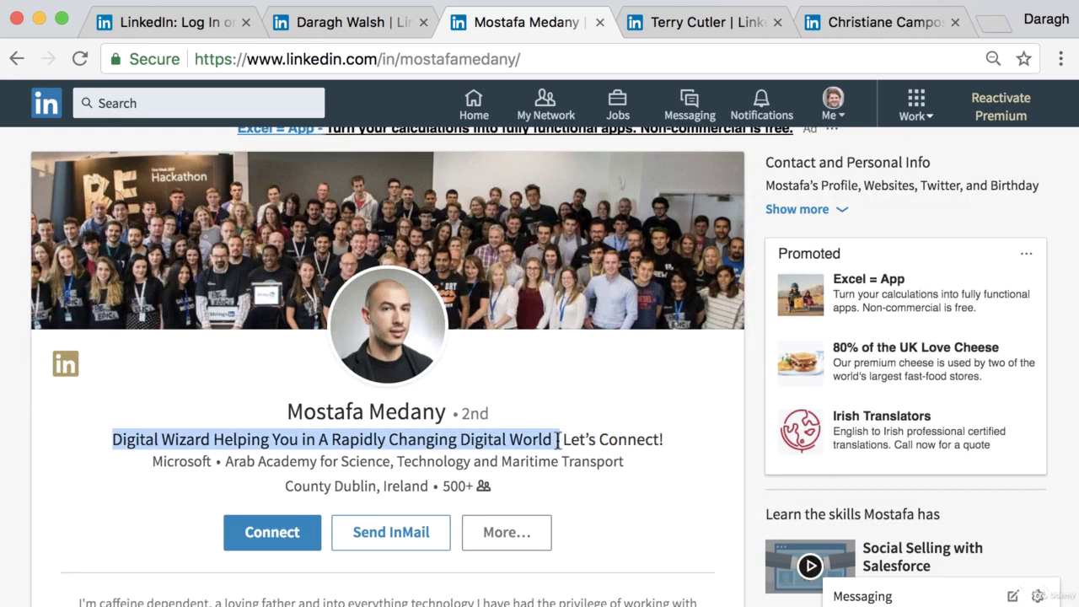
Return to the SIRCO security professional's profile and highlight the headline's first line and its words up to "the malicious hackers"
left_click(681, 25)
left_click(466, 458)
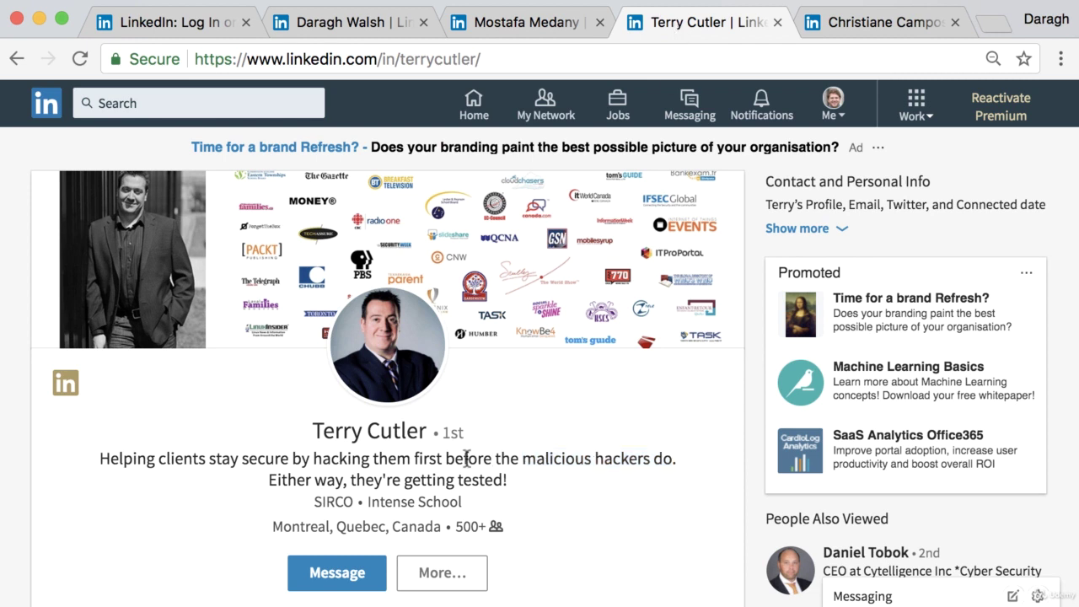
left_click_drag(100, 459, 669, 457)
left_click(641, 458)
left_click_drag(473, 458, 650, 457)
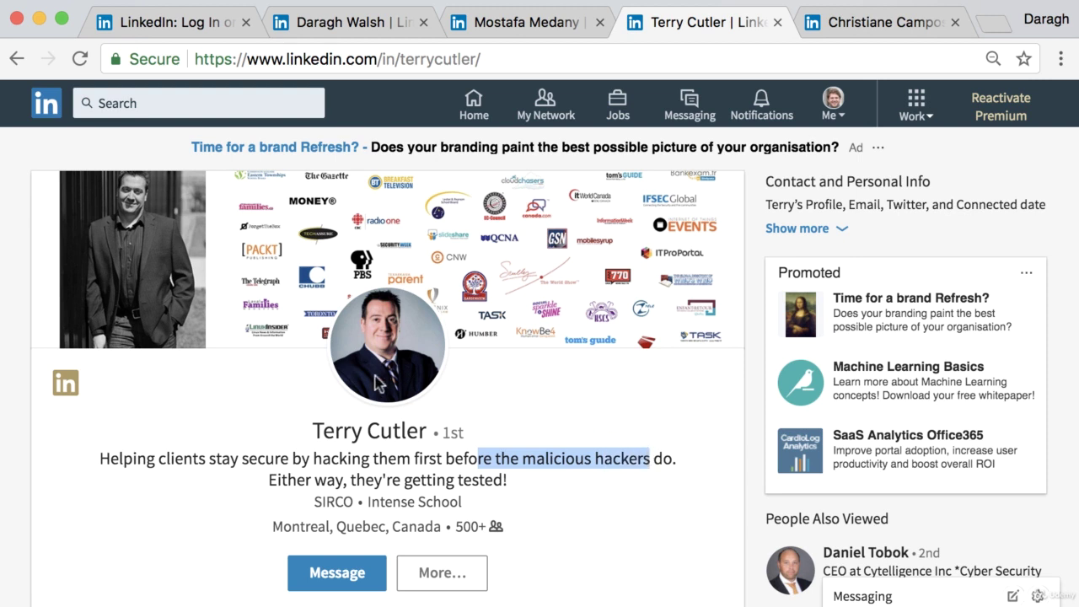
Return to the Microsoft inside sales executive's profile and highlight "Inside Sales Executive @ Microsoft", followed by "UK Market" in the headline
left_click(892, 22)
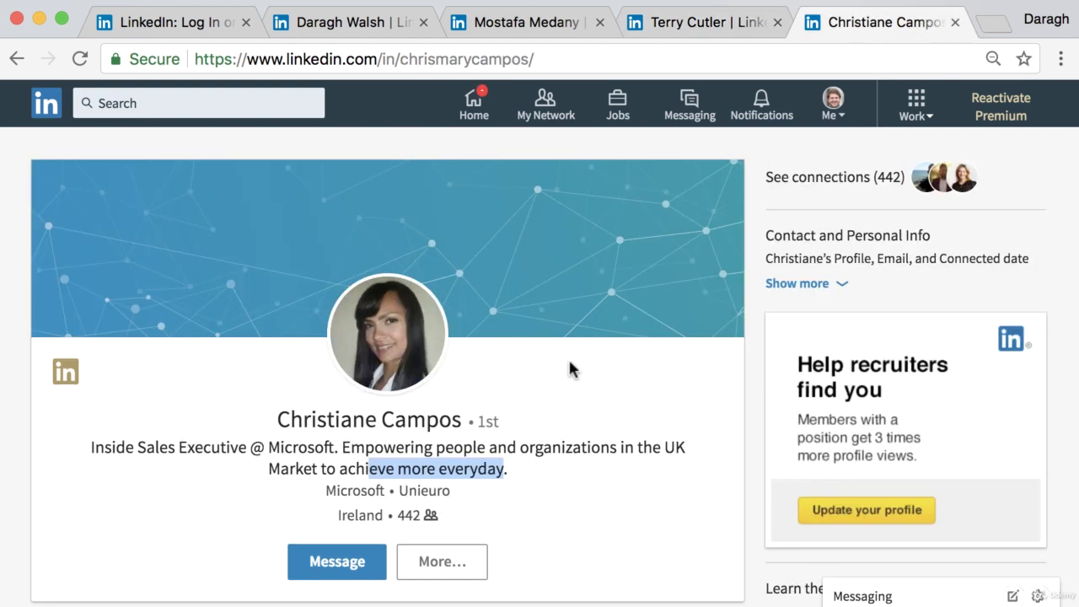
left_click(517, 447)
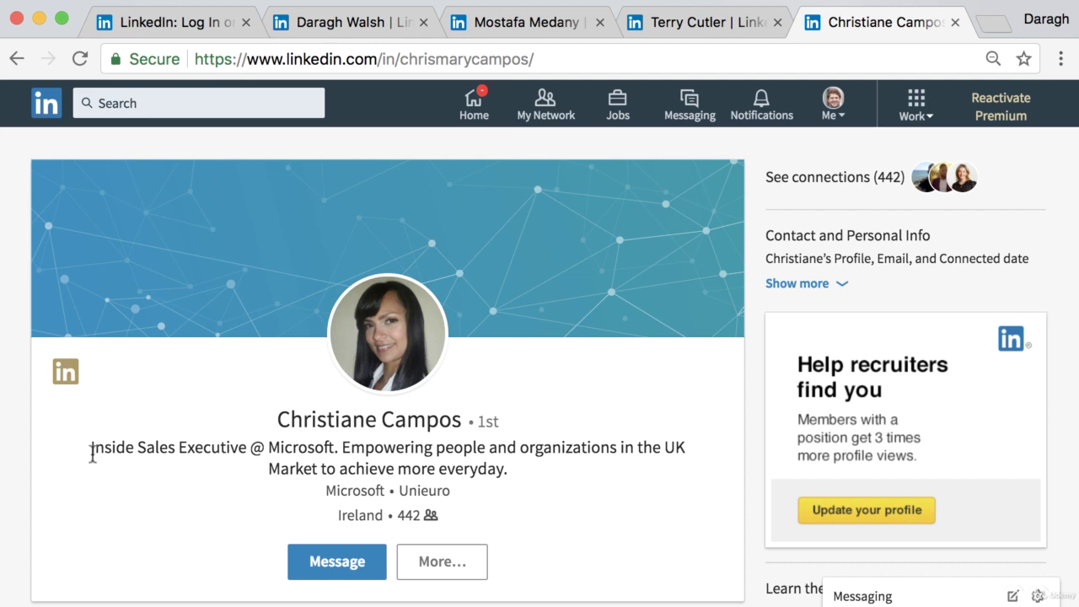
left_click_drag(91, 448, 330, 450)
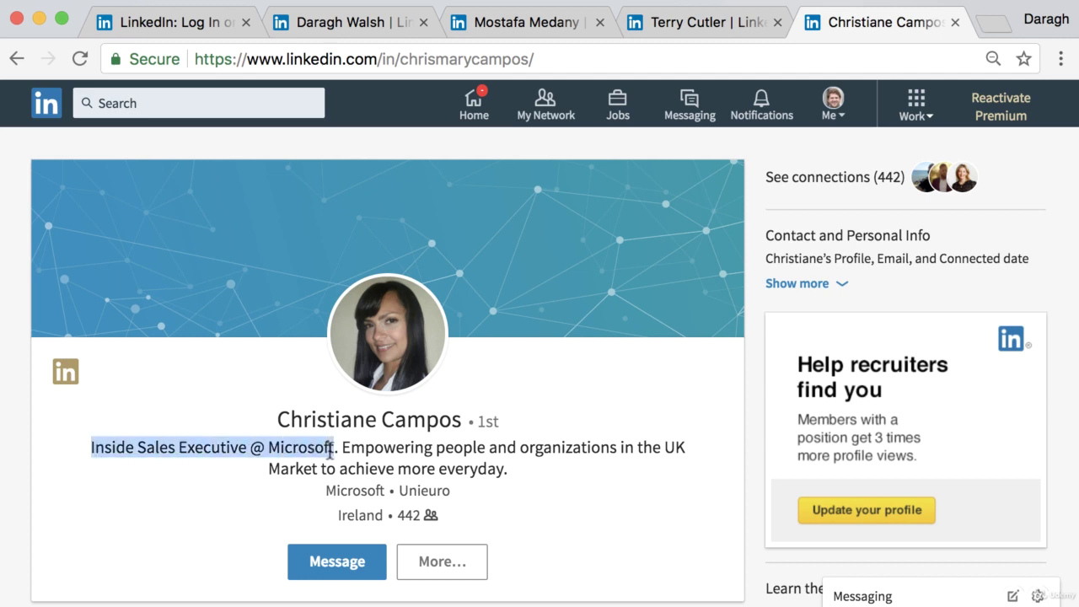
left_click_drag(664, 447, 316, 470)
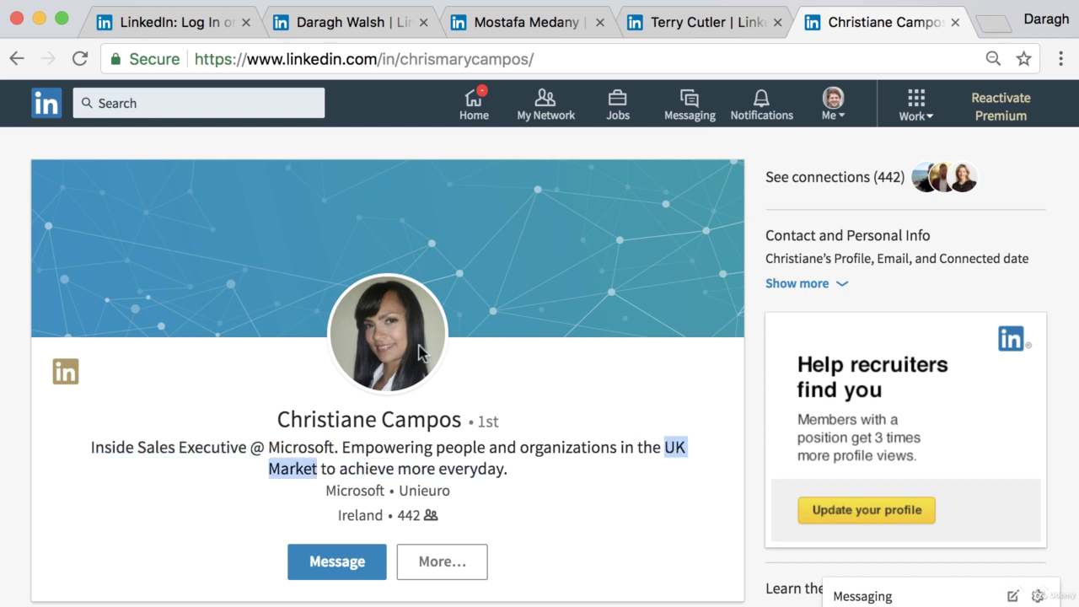
Edit the own profile's intro and replace the headline with "Instructor @ Udemy. Empowering Small Business Grow with Digital Marketing | Let's Connect!"
left_click(325, 25)
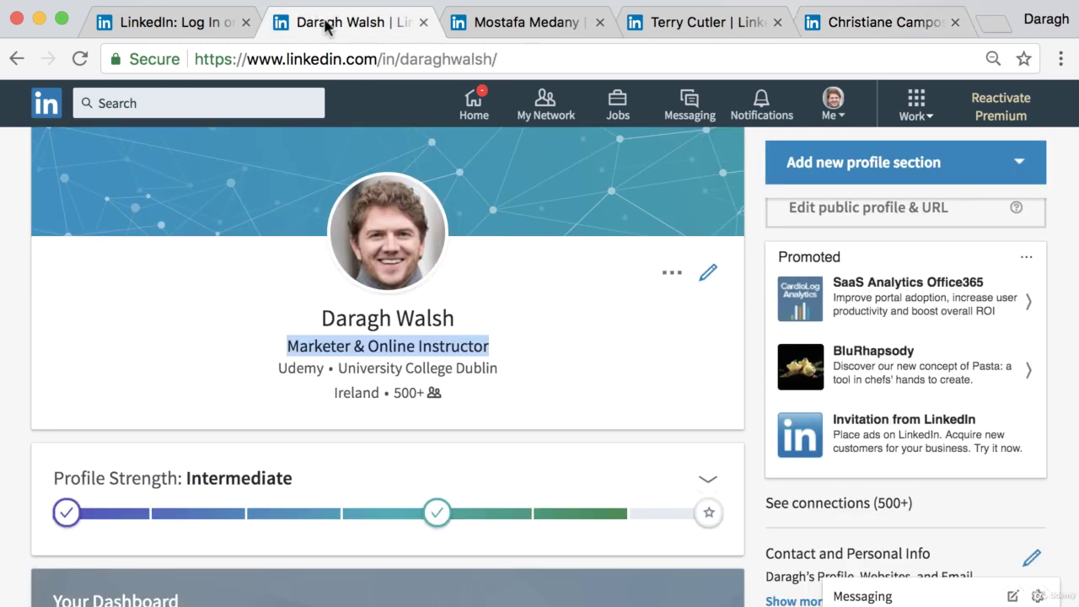
left_click(709, 274)
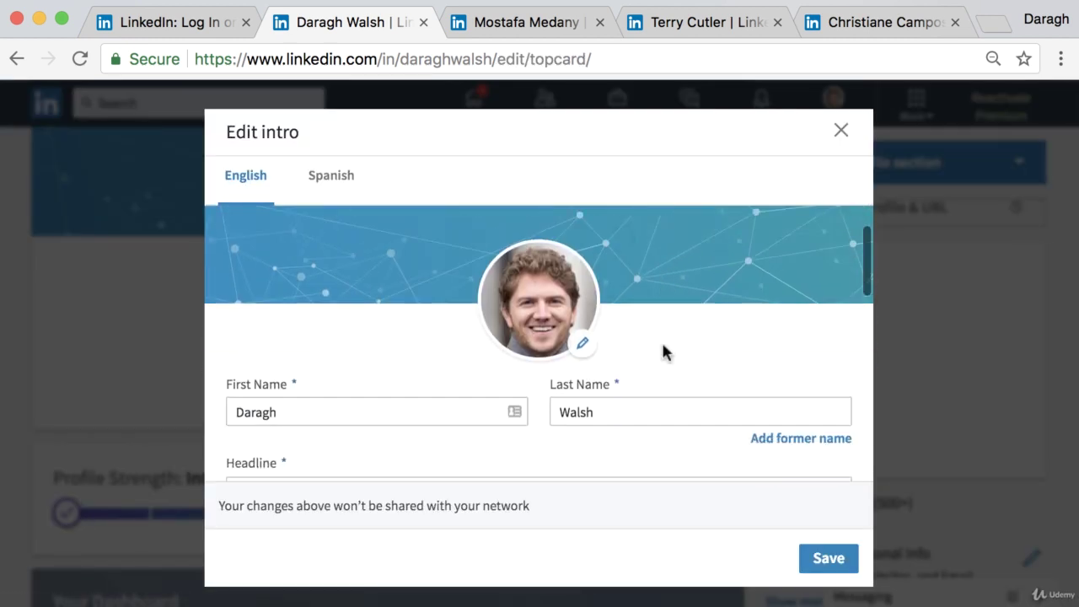
scroll(663, 347, "down", 5)
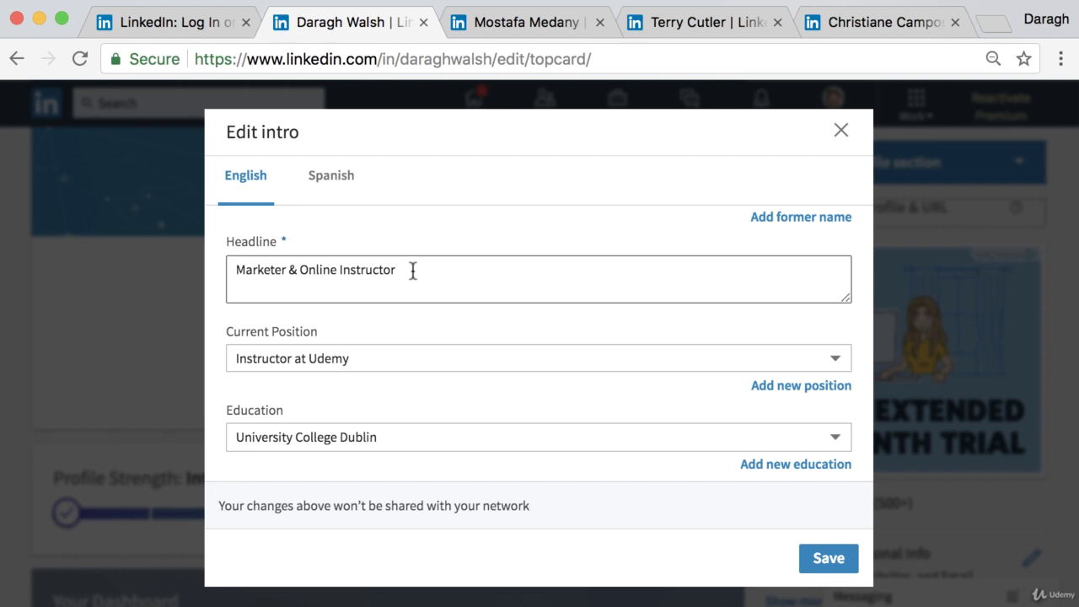
left_click_drag(412, 271, 237, 268)
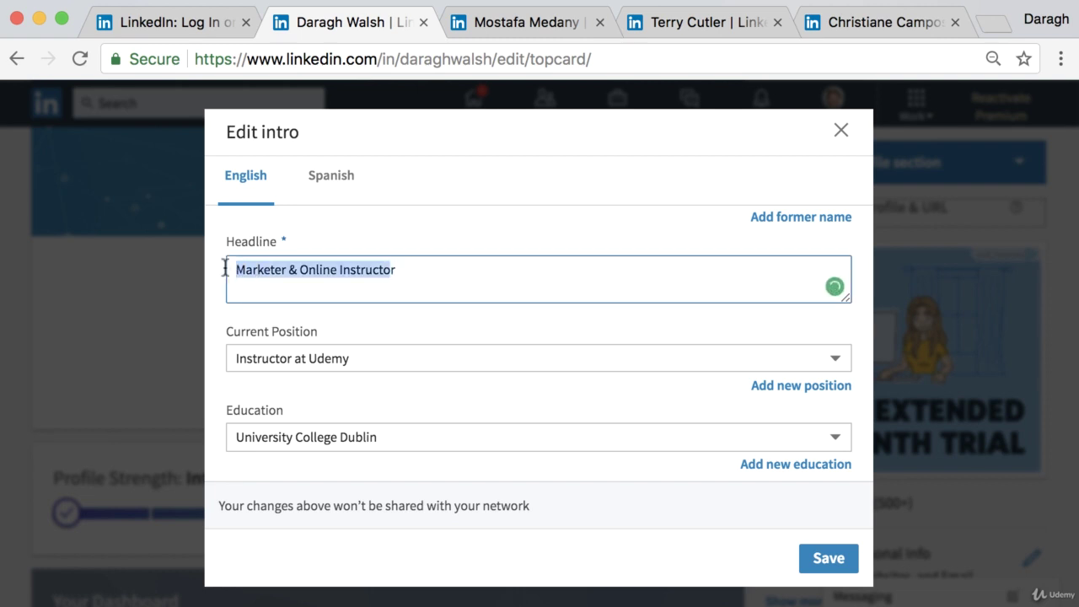
triple_click(282, 283)
type("Instructor @ Udemy. Empowering  Small Business Grow with Digital Marketing | Let’s Connect!")
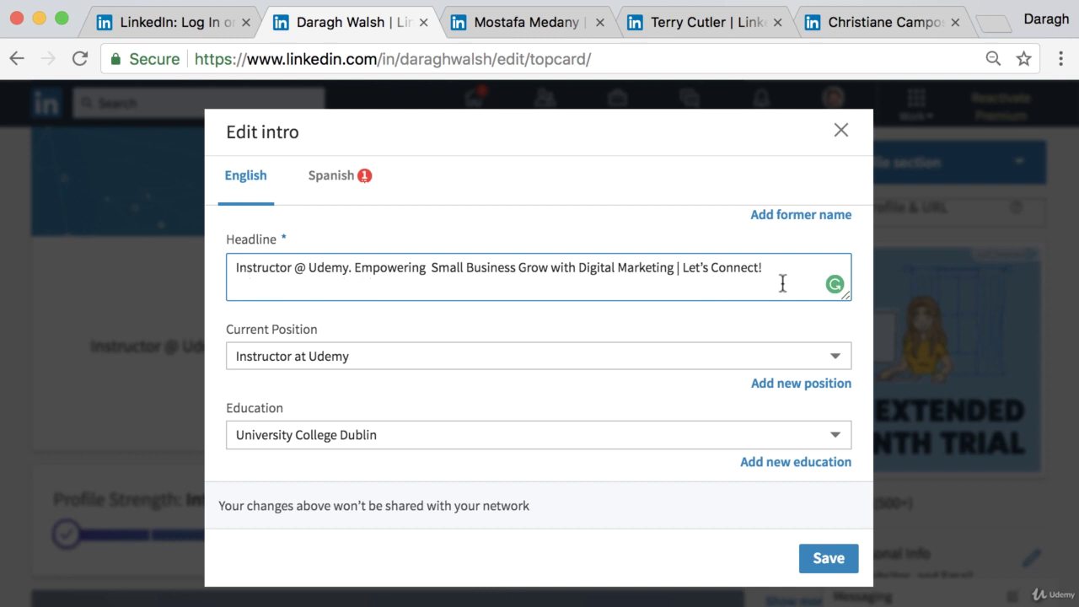
Correct the headline wording to "Small Businesses to Grow" and save the intro, closing without updating the other language profile
left_click(516, 269)
type("es to")
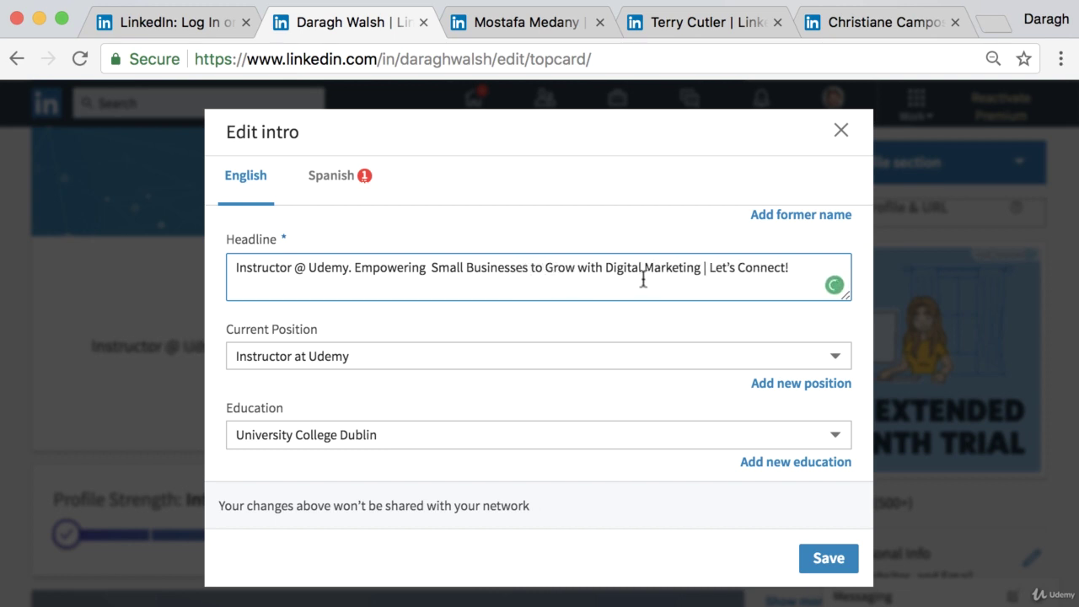
scroll(708, 354, "up", 1)
left_click(830, 559)
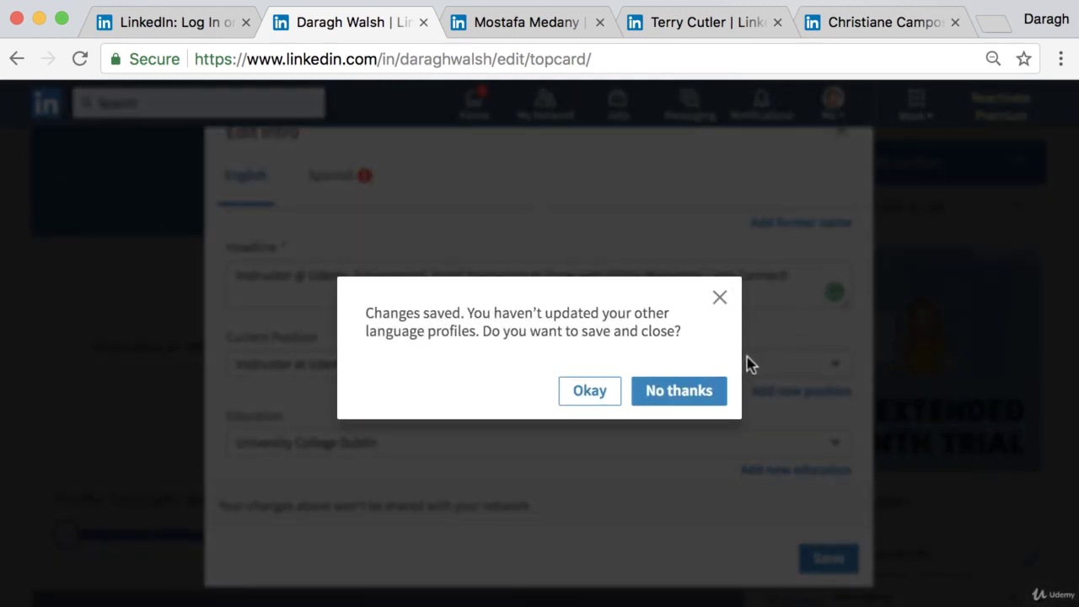
left_click(595, 392)
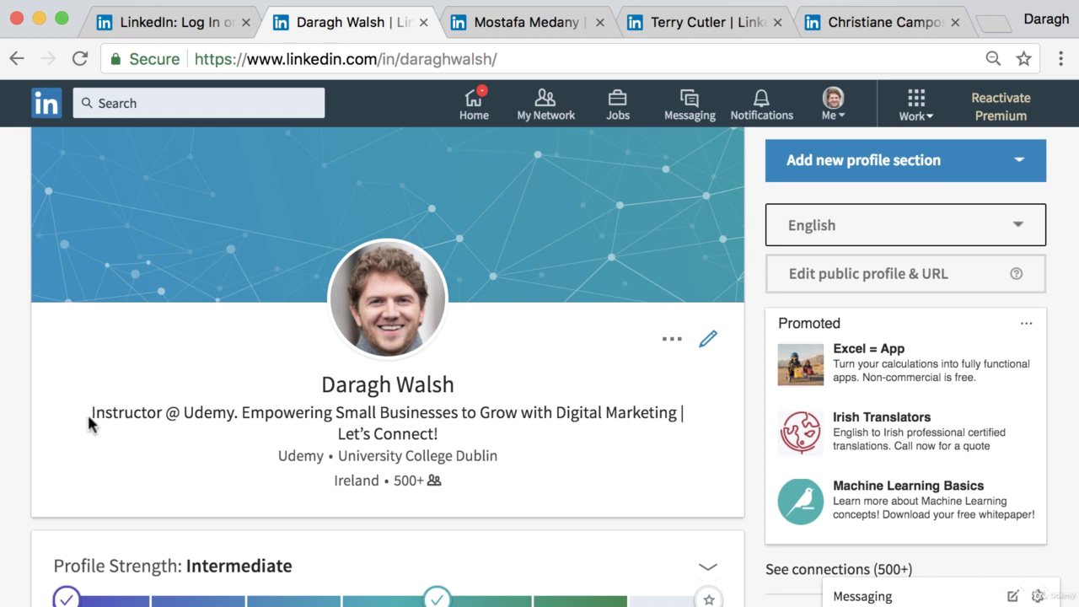
Highlight the whole new headline on the own profile, followed by individual parts and the text from "Udemy" through "Let's Connect!"
left_click_drag(89, 415, 444, 436)
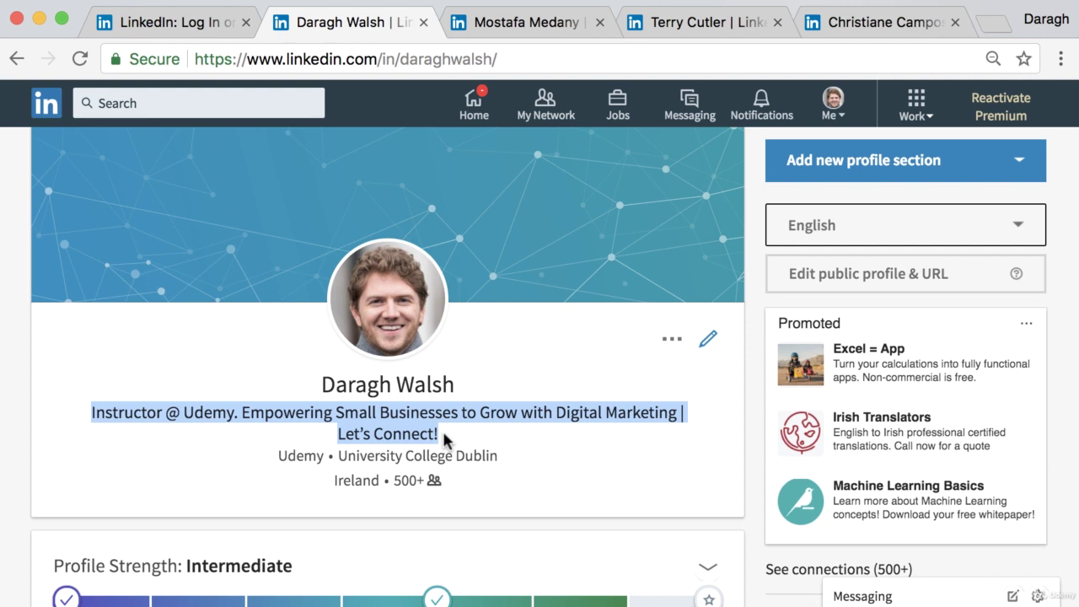
left_click(447, 429)
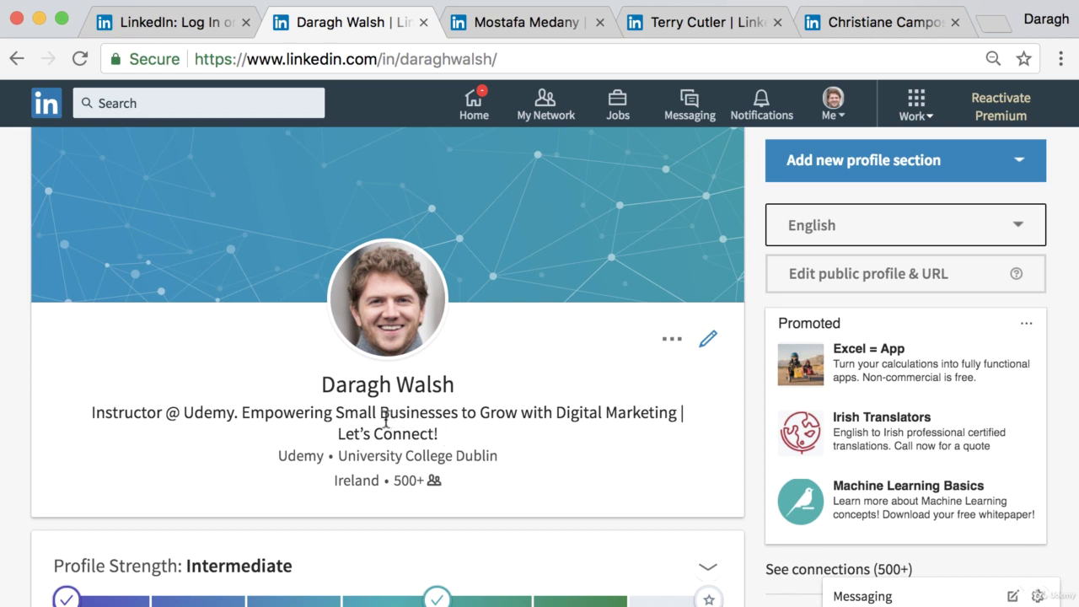
left_click_drag(333, 413, 519, 407)
left_click(520, 407)
double_click(181, 412)
left_click_drag(209, 412, 460, 435)
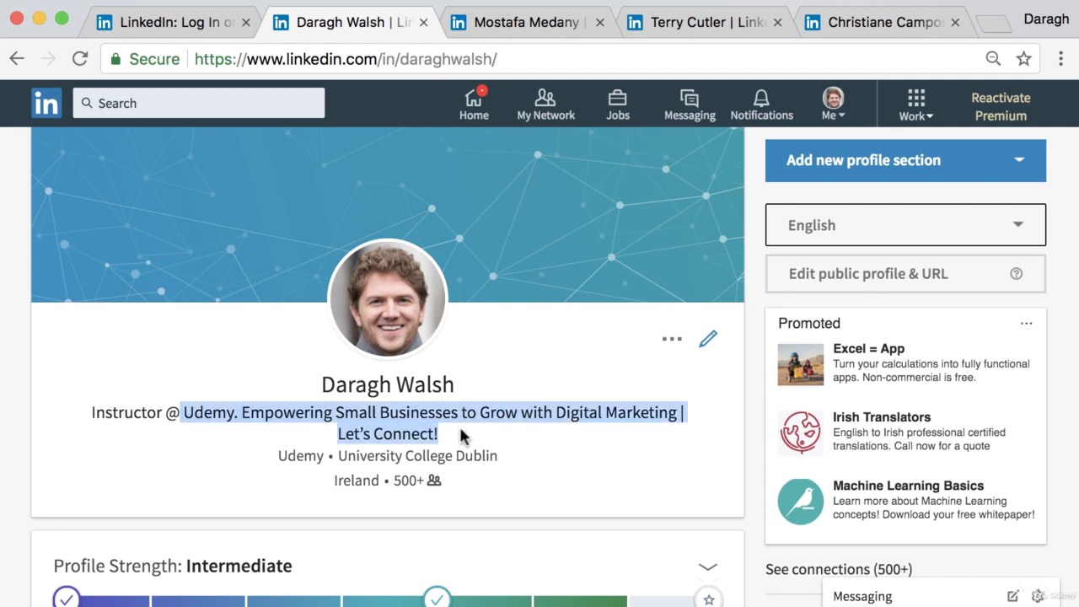
Expand the Profile Strength section, check its completed steps, and add the suggested summary to the profile
scroll(461, 432, "down", 4)
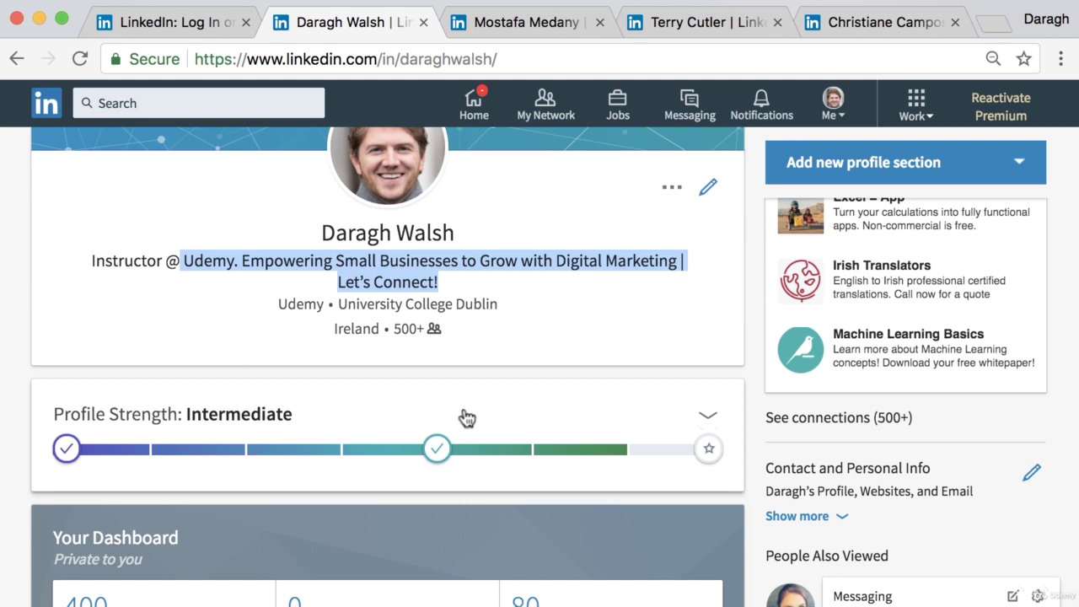
left_click(708, 417)
scroll(645, 413, "down", 3)
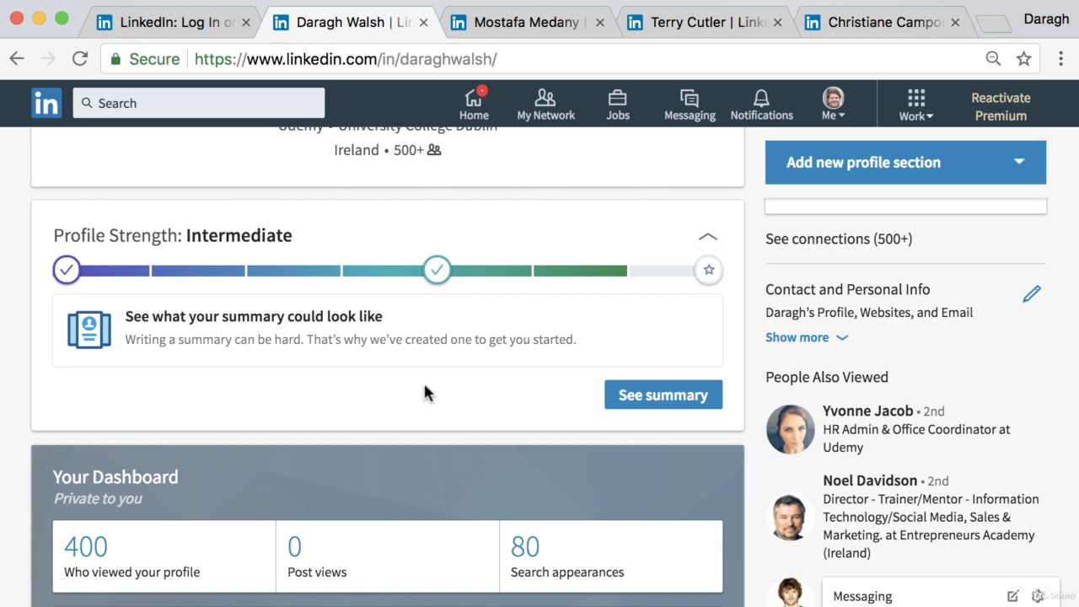
scroll(424, 386, "down", 10)
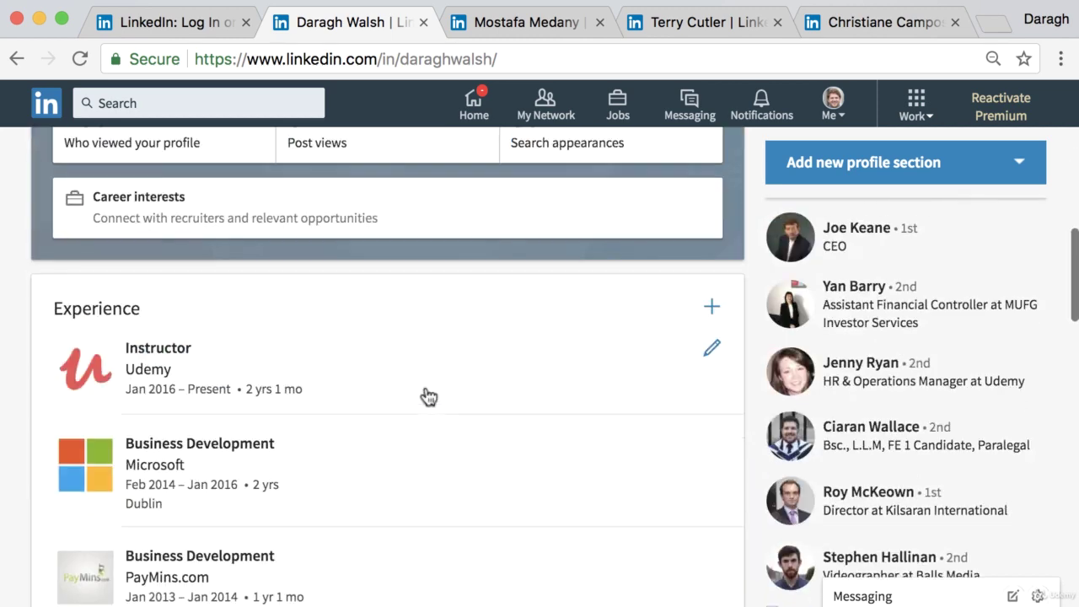
scroll(425, 396, "up", 10)
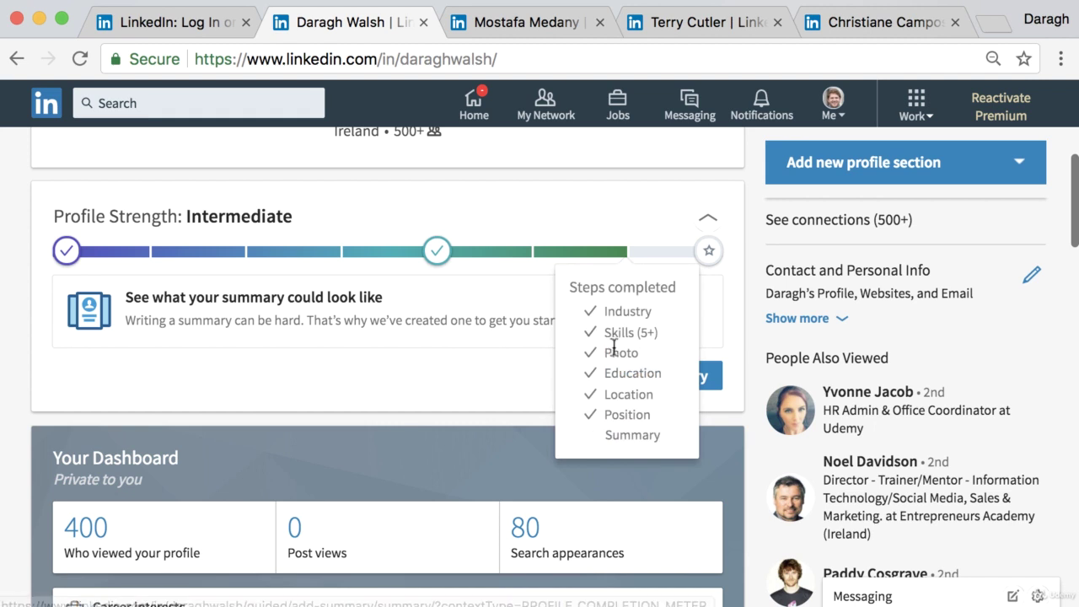
left_click(682, 384)
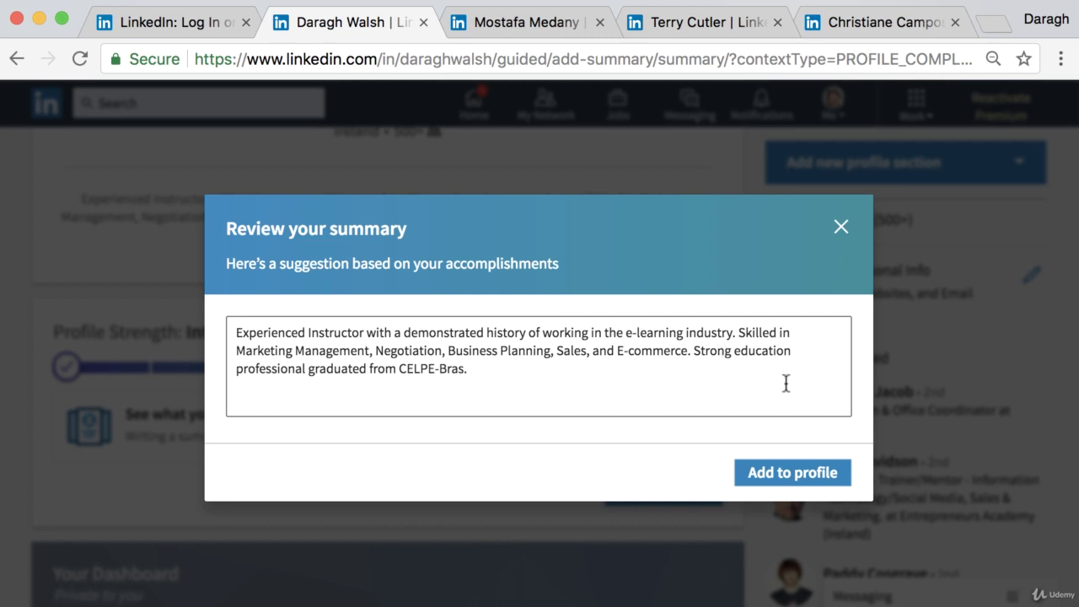
left_click(792, 474)
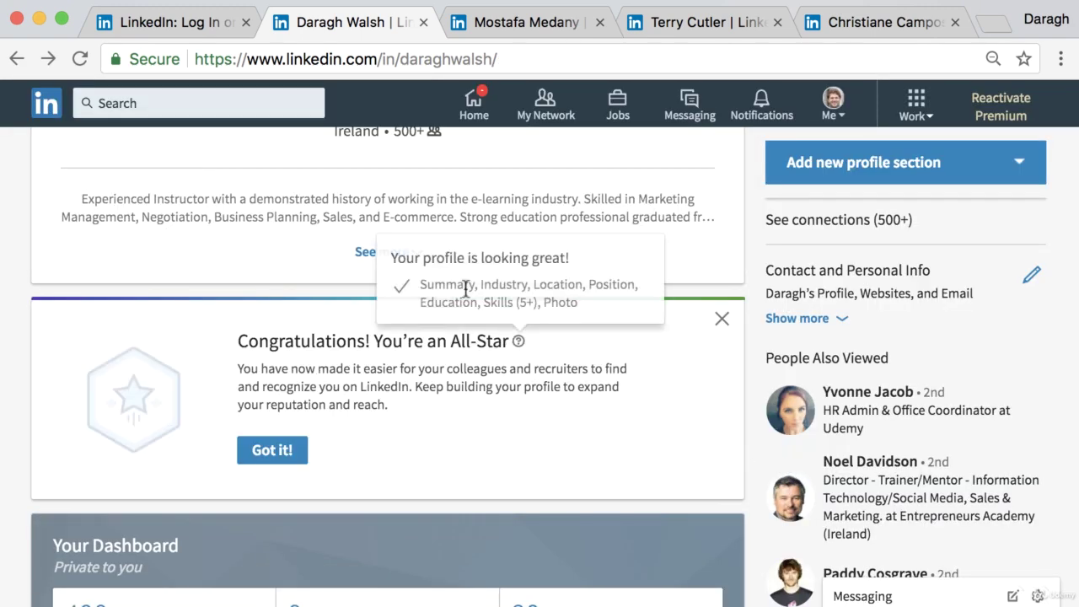
Expand the newly added summary in the own profile's intro card and read it in full
left_click(386, 254)
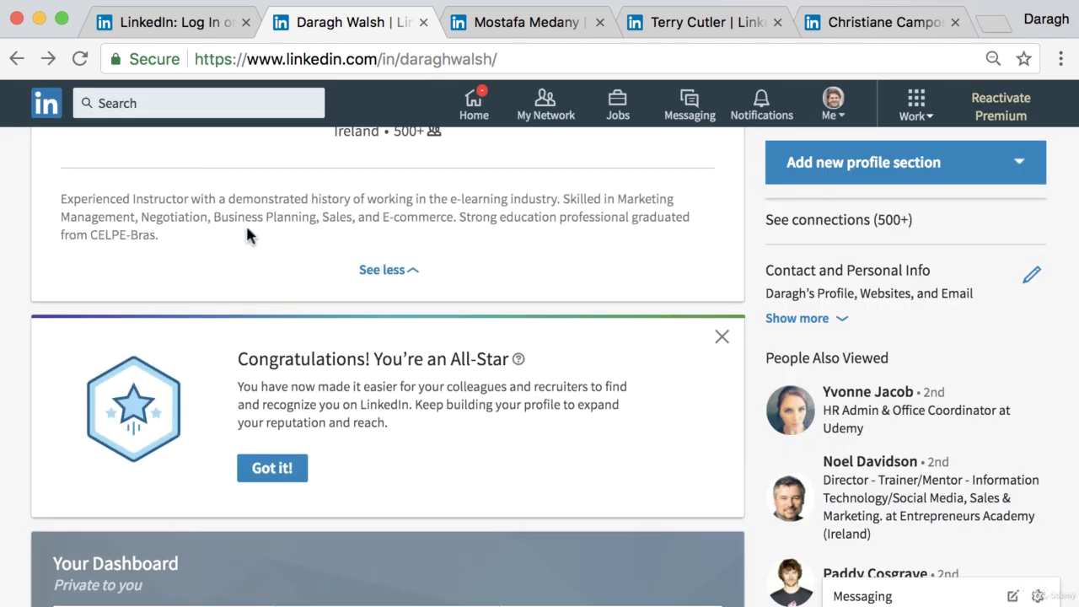
scroll(279, 250, "down", 1)
scroll(278, 250, "up", 2)
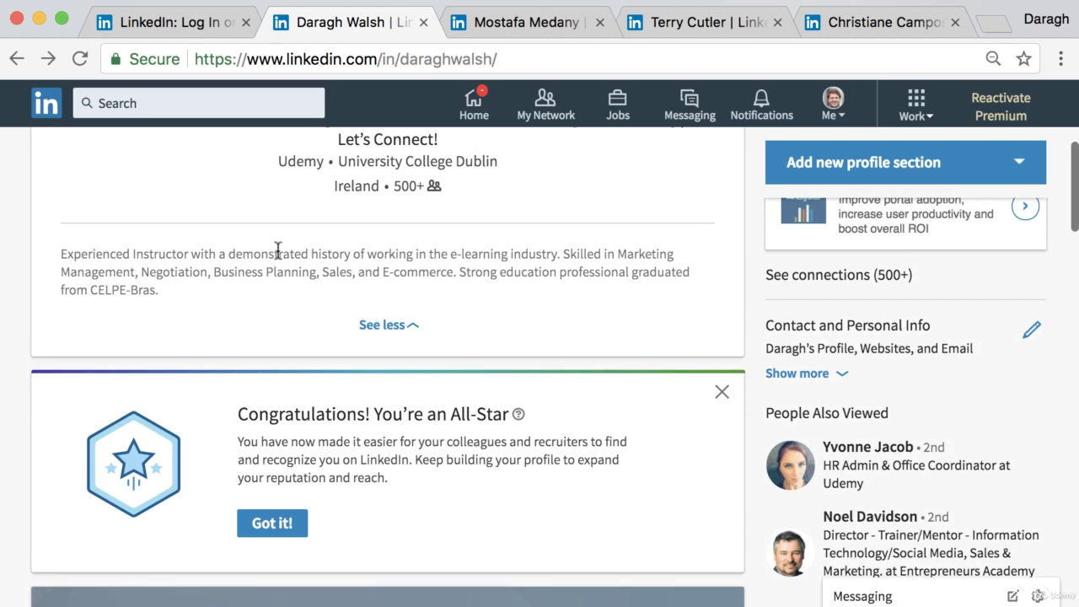
scroll(278, 251, "down", 1)
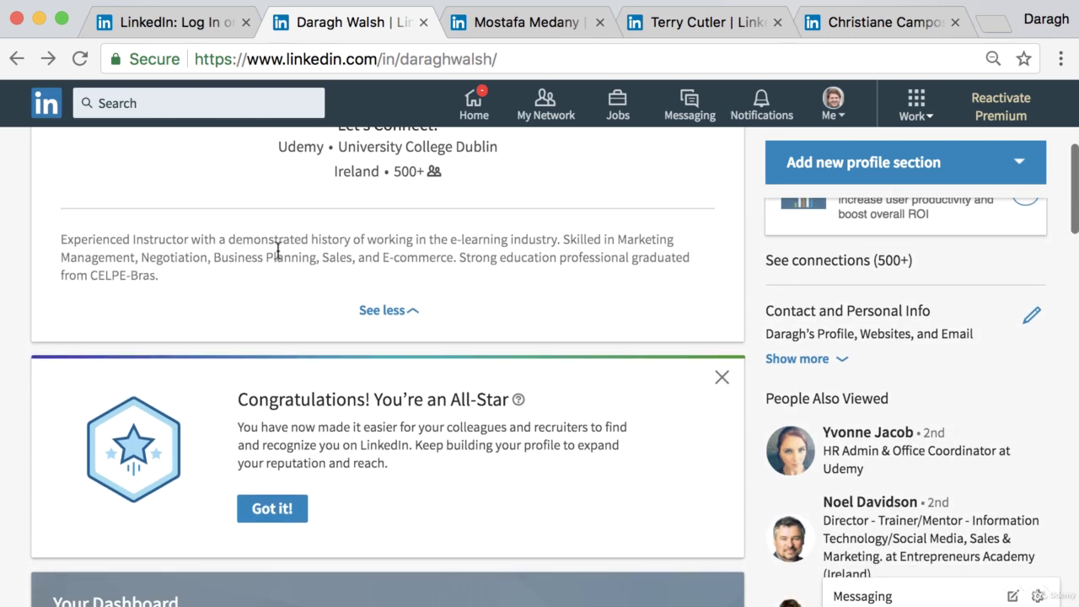
scroll(278, 250, "up", 1)
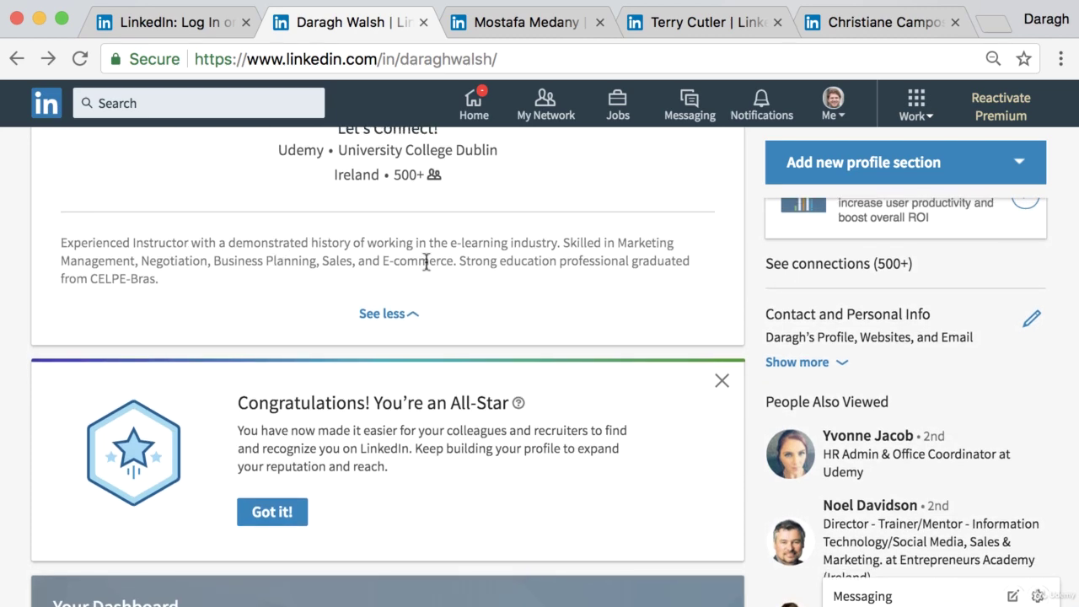
scroll(424, 262, "down", 1)
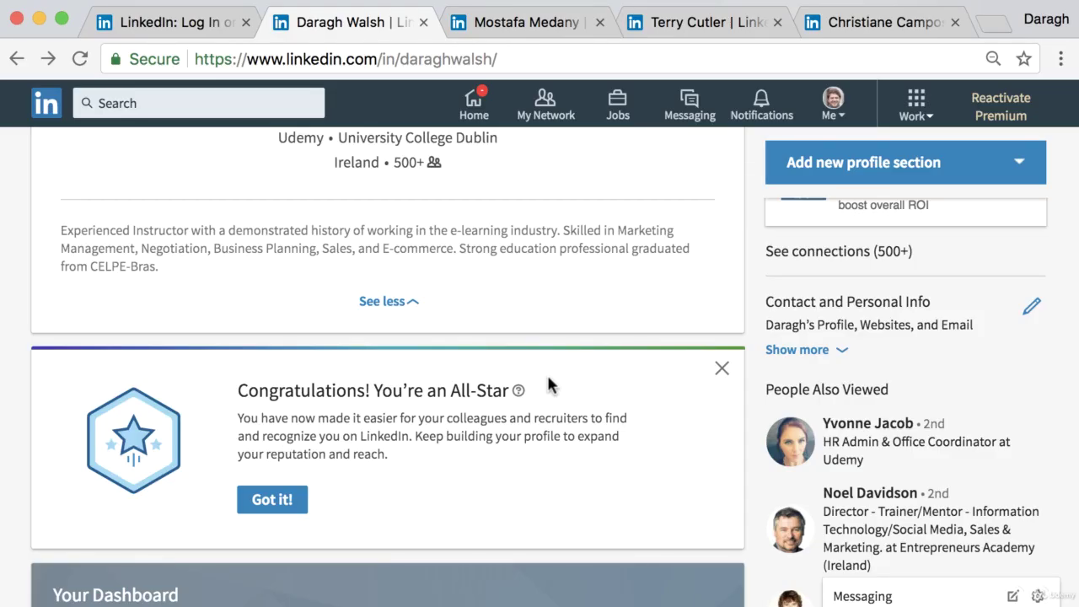
Switch to the "Digital Wizard" profile, expand its full summary and highlight the main paragraphs starting from "I'm caffeine dependent"
left_click(552, 23)
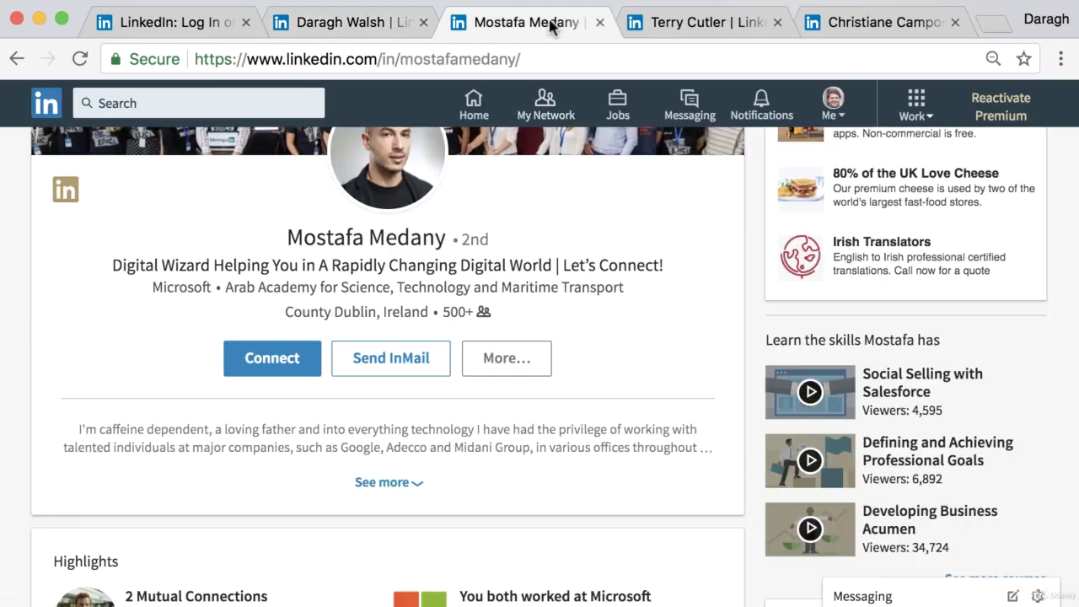
left_click(399, 492)
scroll(408, 460, "up", 10)
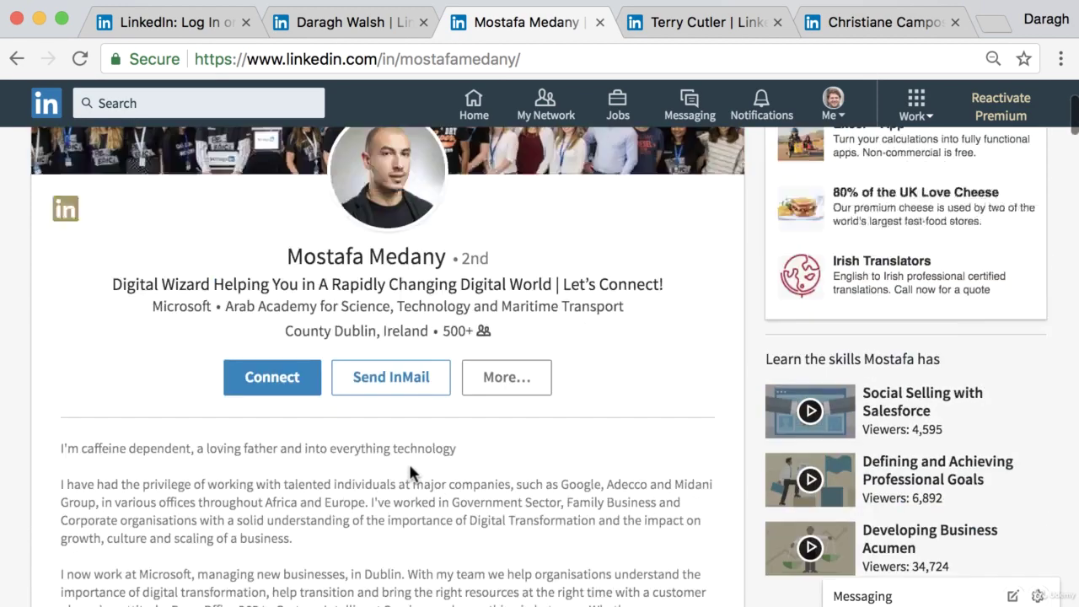
scroll(409, 466, "down", 5)
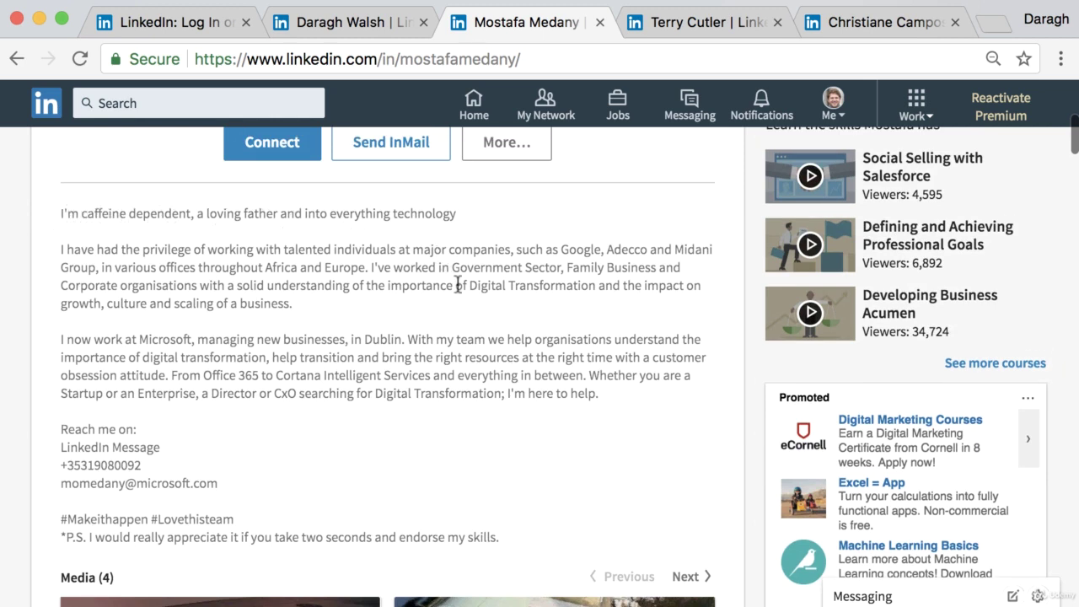
scroll(474, 329, "up", 1)
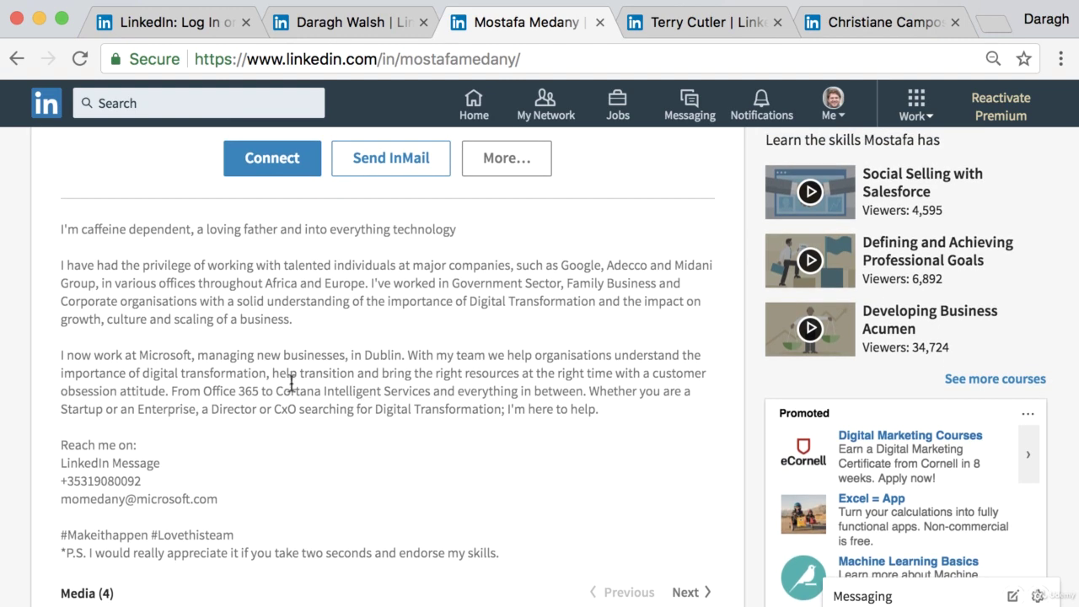
left_click_drag(82, 241, 241, 421)
Go back to the "Digital Wizard" profile's headline and highlight "Helping You in A Rapidly"
scroll(301, 427, "down", 2)
scroll(300, 420, "up", 3)
scroll(301, 421, "up", 4)
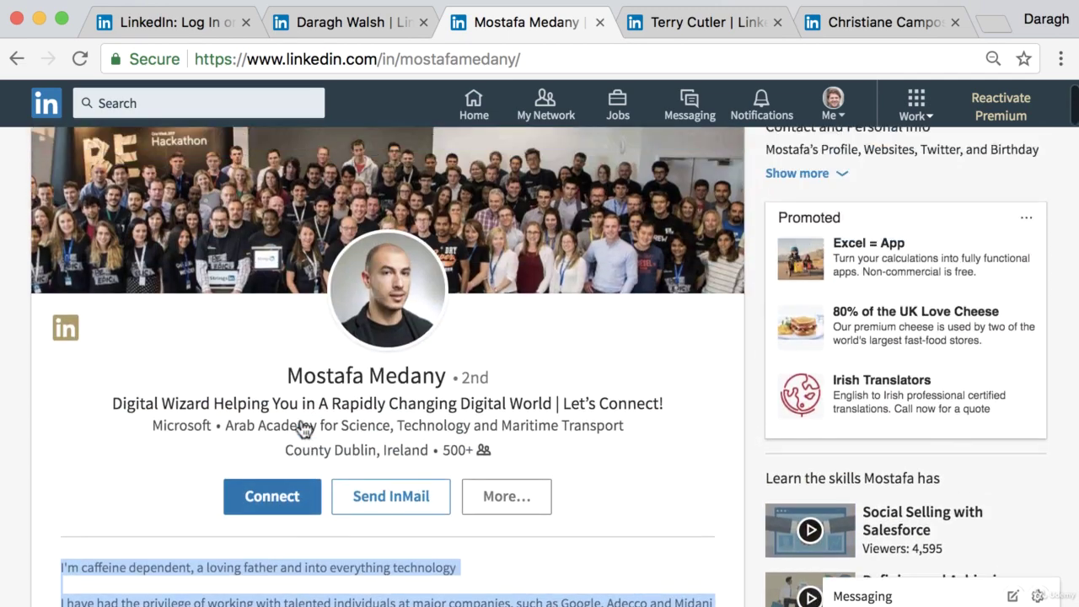
left_click_drag(212, 421, 387, 426)
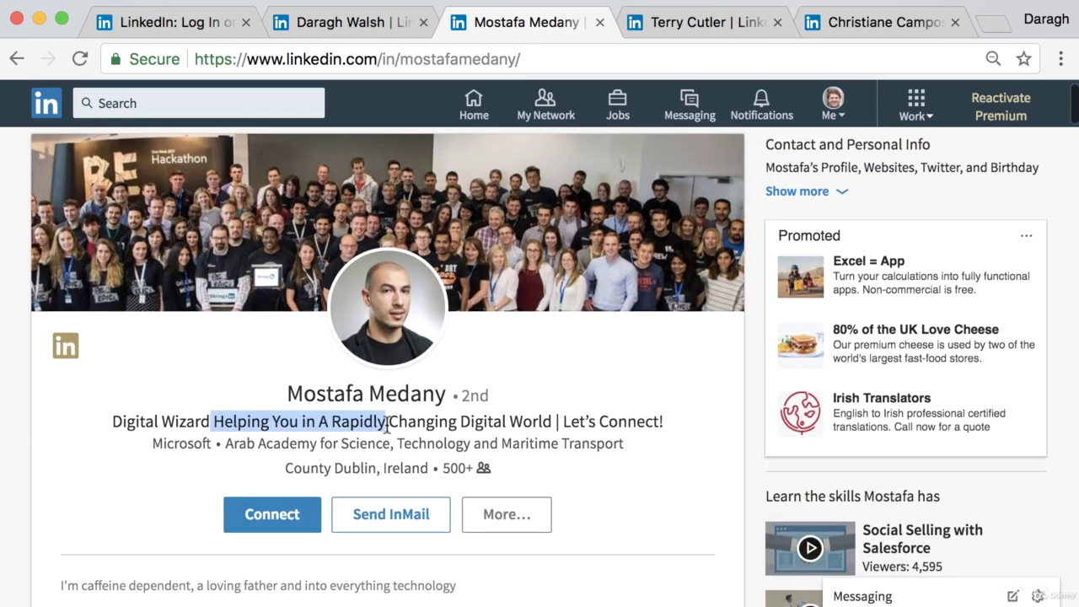
In the summary's "Reach me on" section, highlight the LinkedIn Message line, the phone number and the e-mail address in turn
scroll(386, 425, "down", 5)
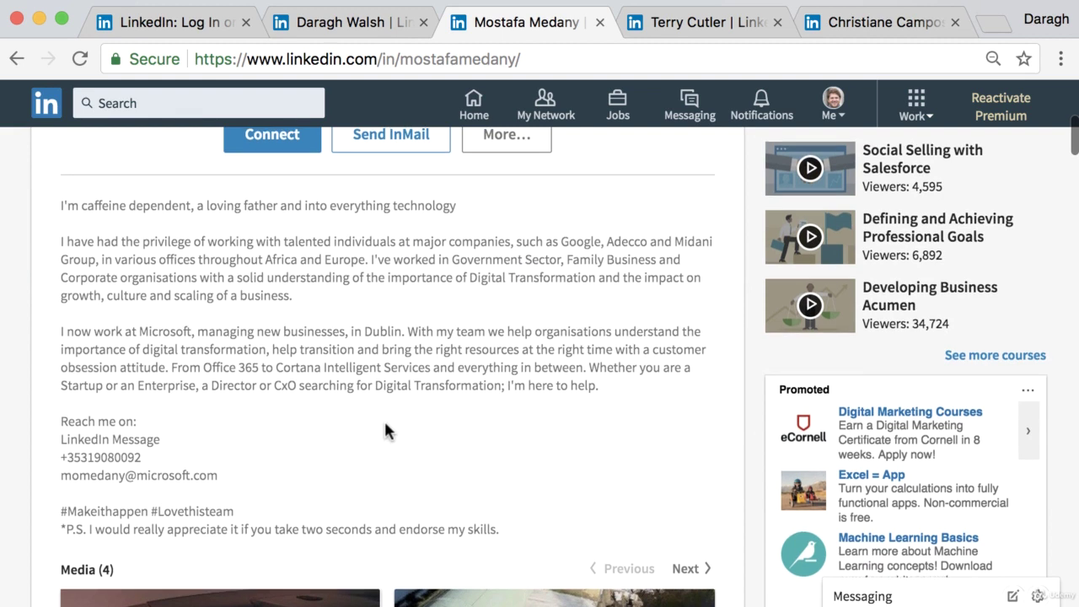
scroll(253, 328, "up", 1)
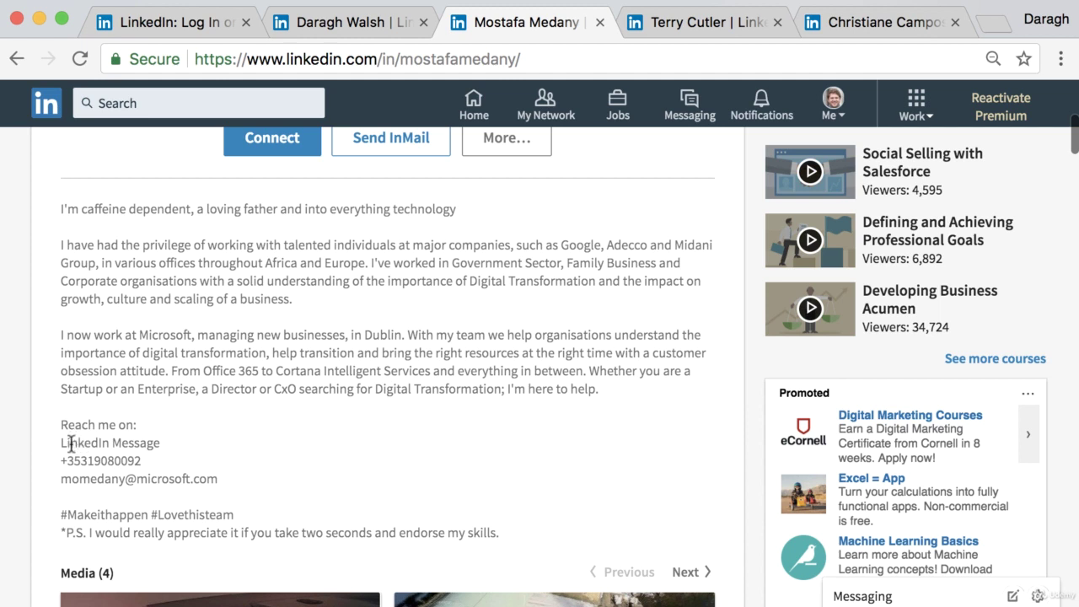
left_click_drag(64, 426, 149, 445)
left_click(117, 458)
left_click_drag(63, 460, 140, 460)
left_click(140, 461)
left_click_drag(62, 479, 225, 480)
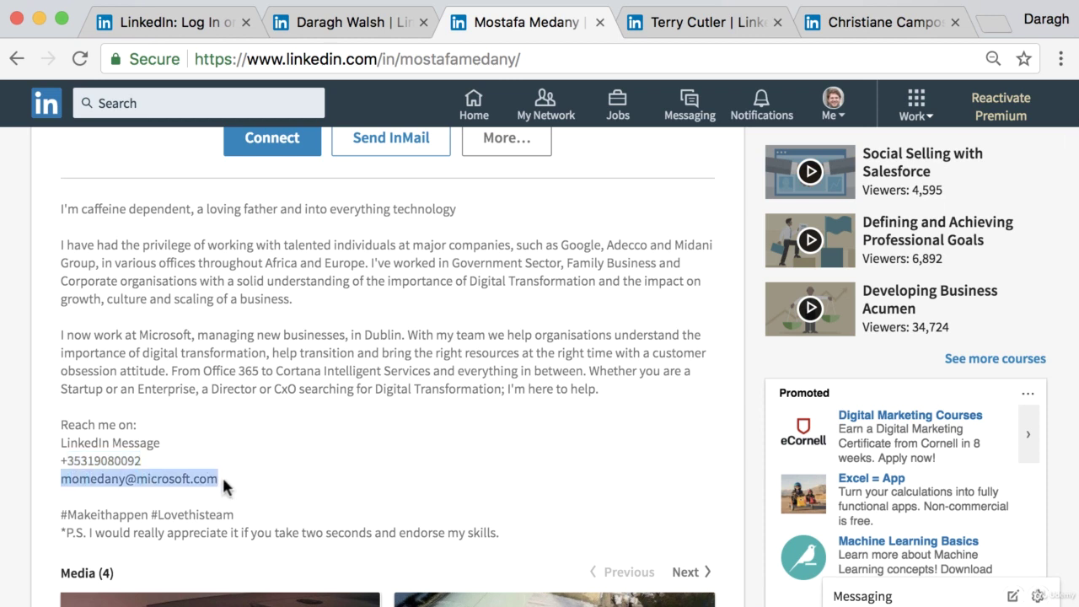
Highlight the summary's closing lines and work-history paragraph, and copy the "Reach me on" block with its LinkedIn Message, phone and e-mail lines
left_click_drag(66, 533, 58, 425)
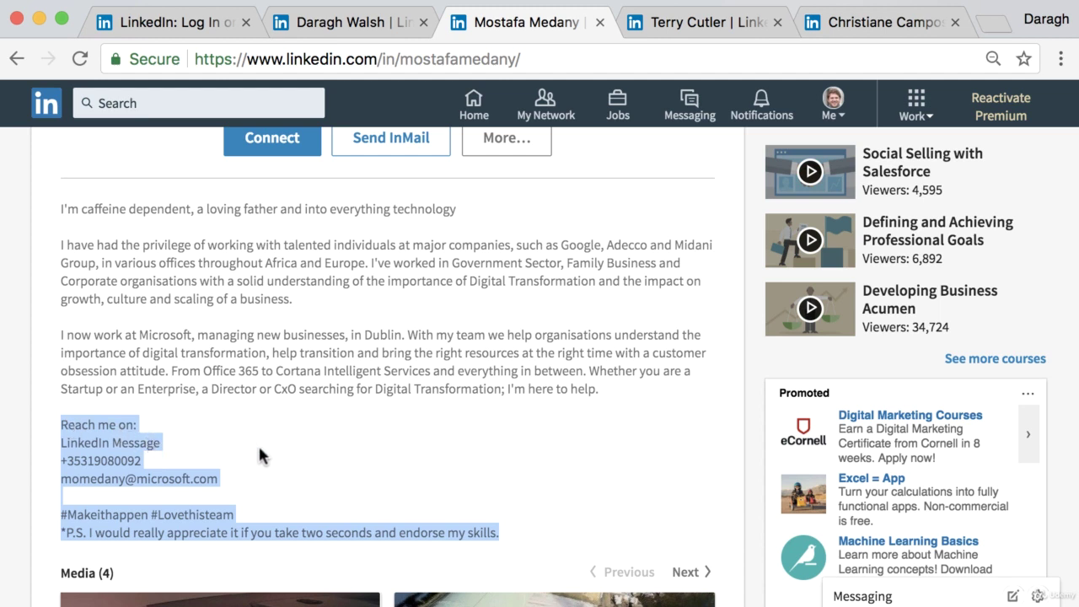
left_click_drag(104, 245, 241, 299)
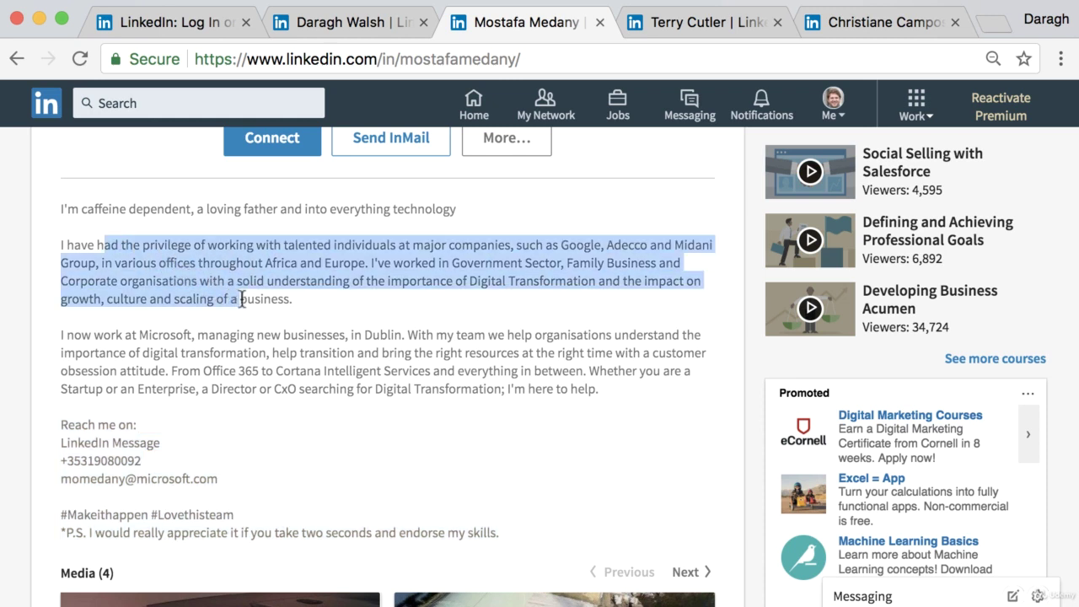
left_click_drag(221, 472, 60, 431)
key("cmd+c")
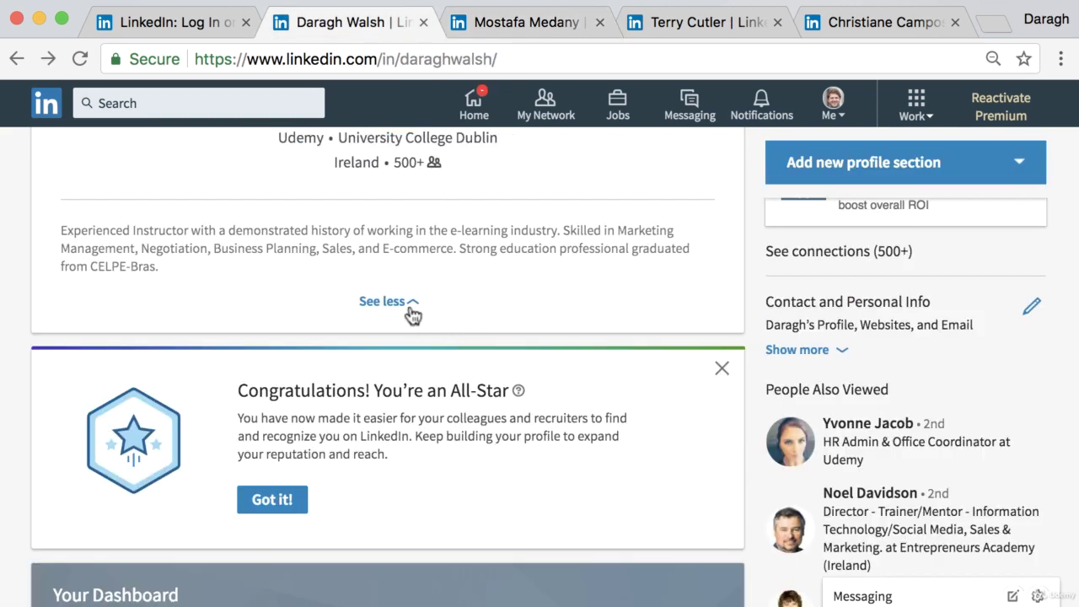
Open the intro of the own profile for editing and paste the copied contact block below the existing summary text, after a blank line
scroll(453, 263, "up", 2)
scroll(452, 271, "up", 4)
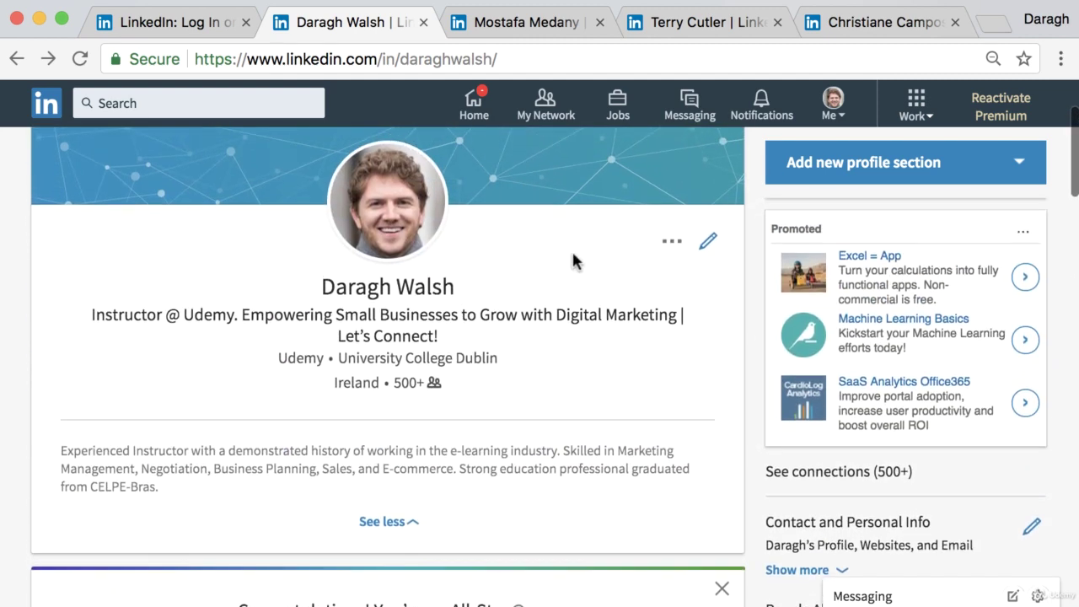
left_click(708, 241)
scroll(588, 348, "down", 10)
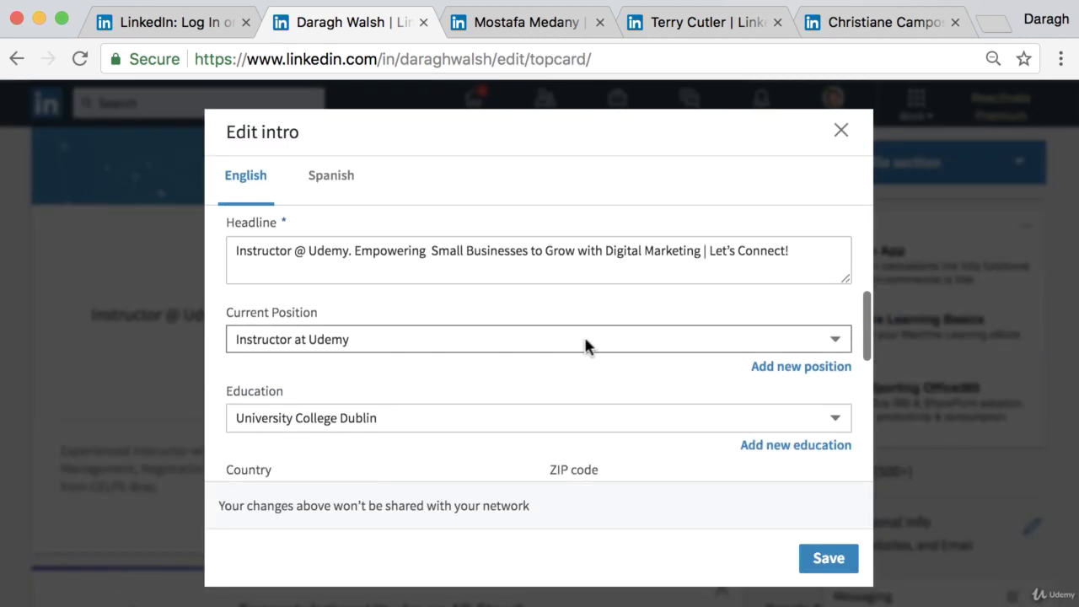
left_click(545, 332)
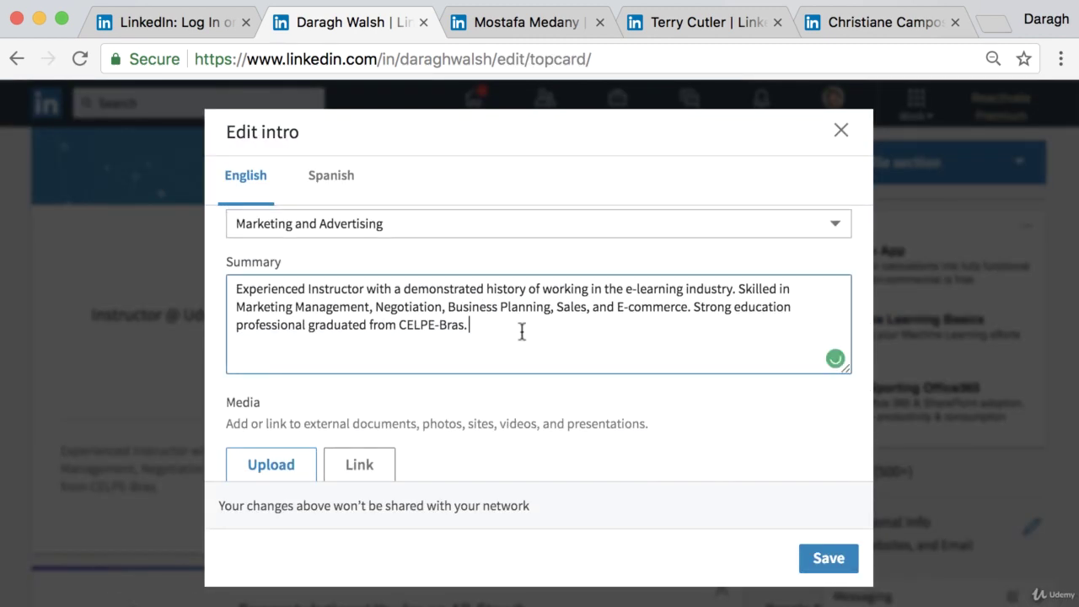
key("Return")
key("Return")
key("cmd+v")
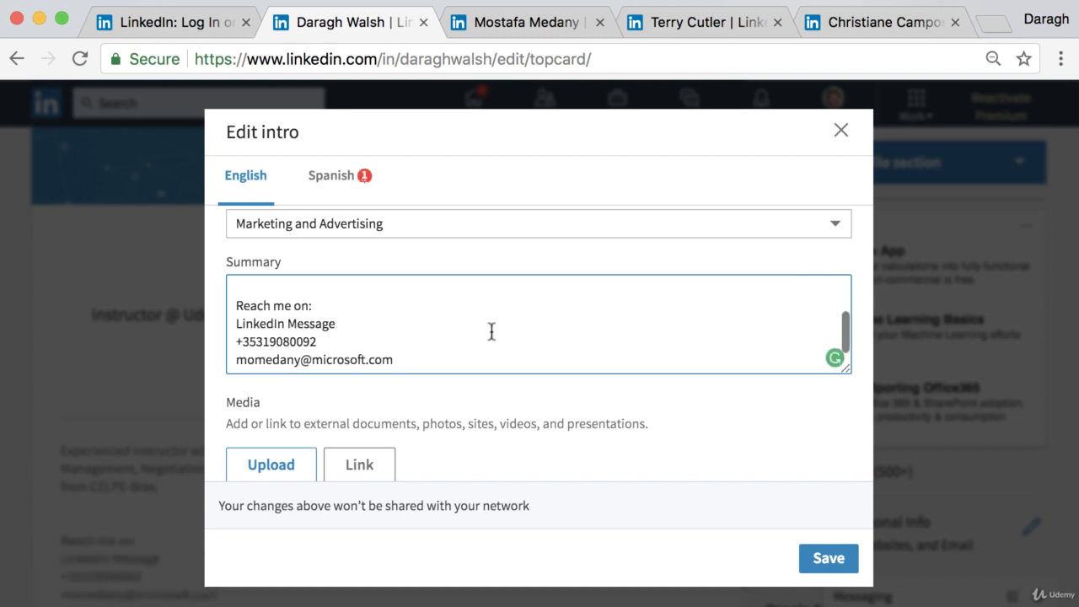
Replace the pasted phone number with "phone: xxxx" and the e-mail address with "email.", and highlight the three contact lines
scroll(447, 332, "up", 5)
scroll(421, 342, "down", 4)
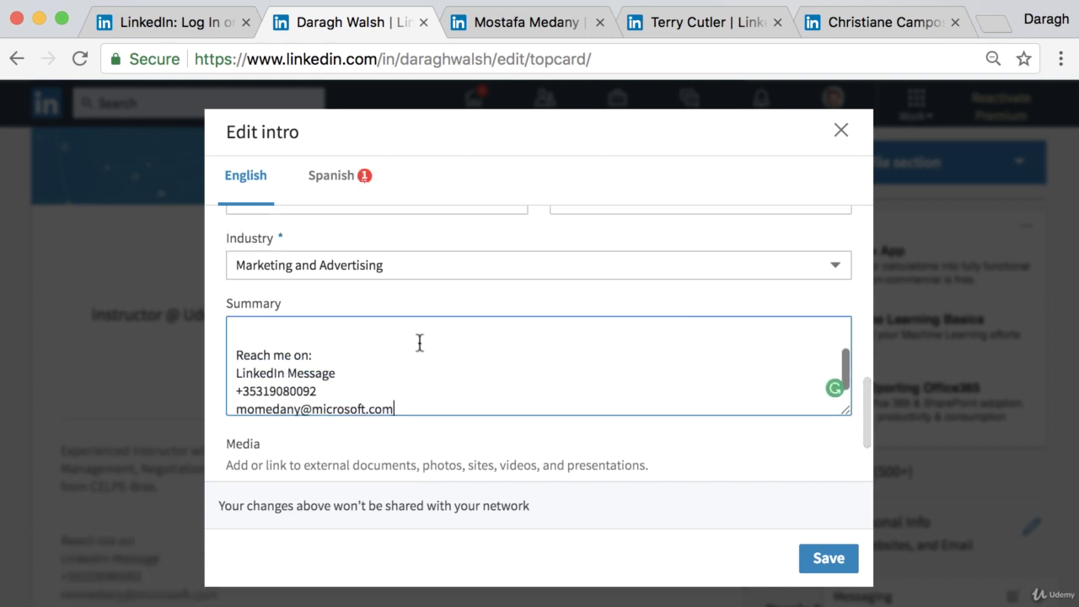
left_click(237, 355)
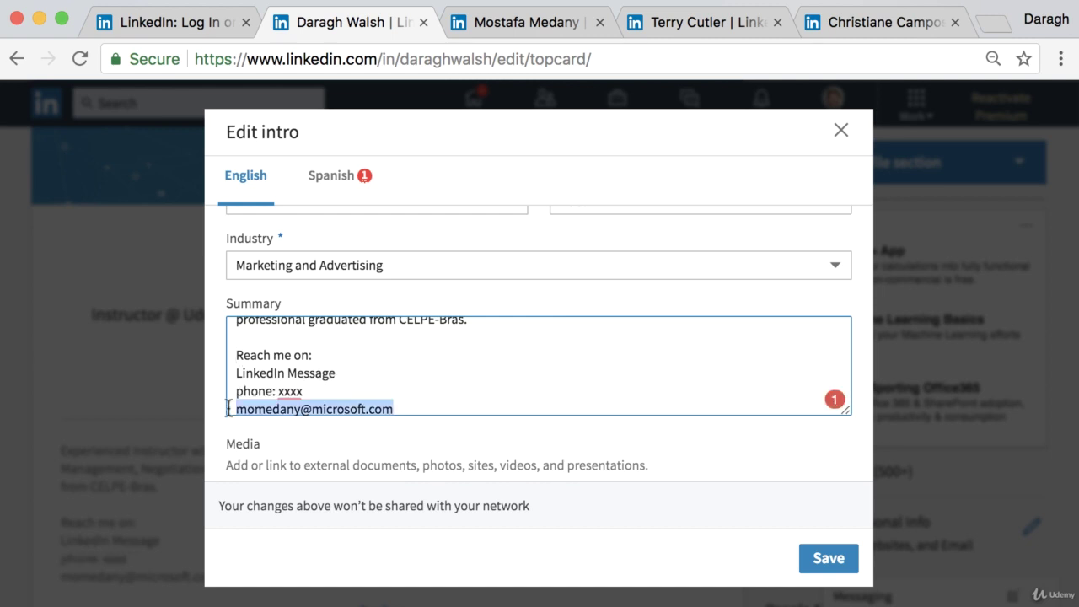
type("email.")
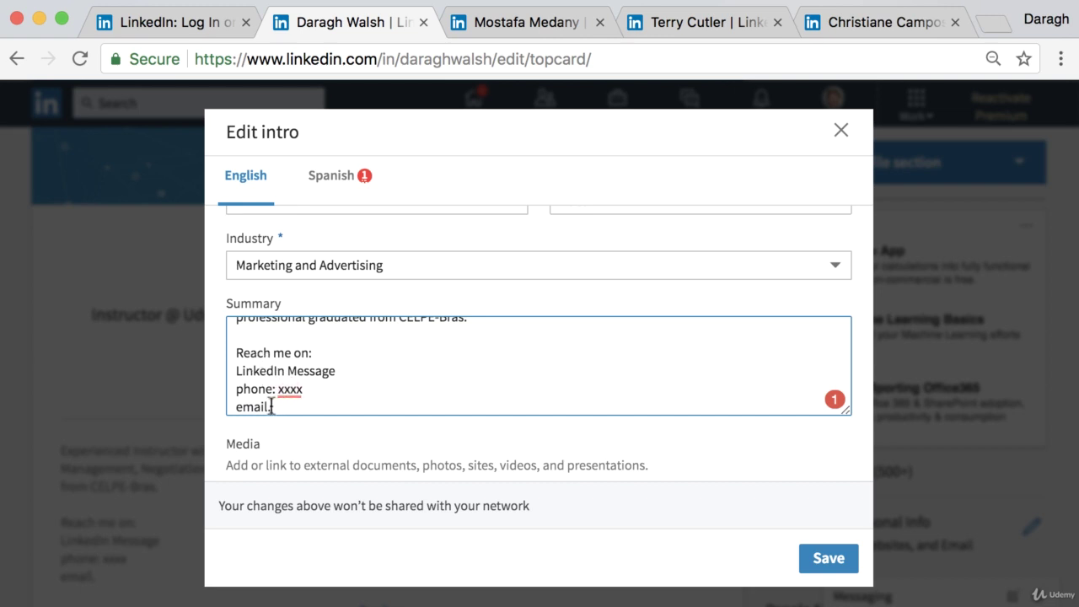
left_click_drag(272, 407, 227, 379)
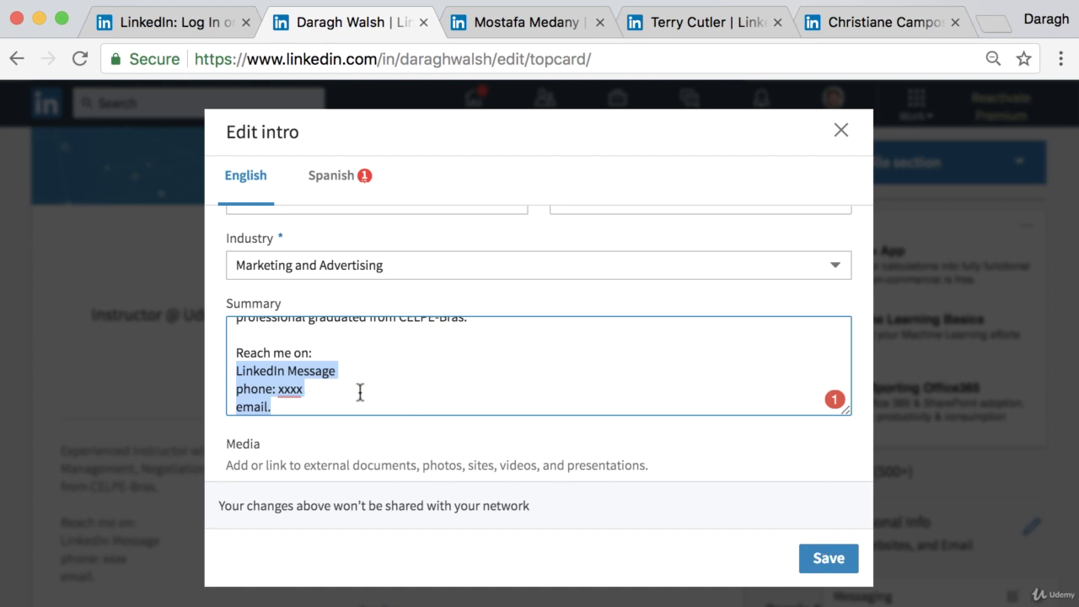
scroll(373, 390, "down", 3)
scroll(373, 397, "up", 3)
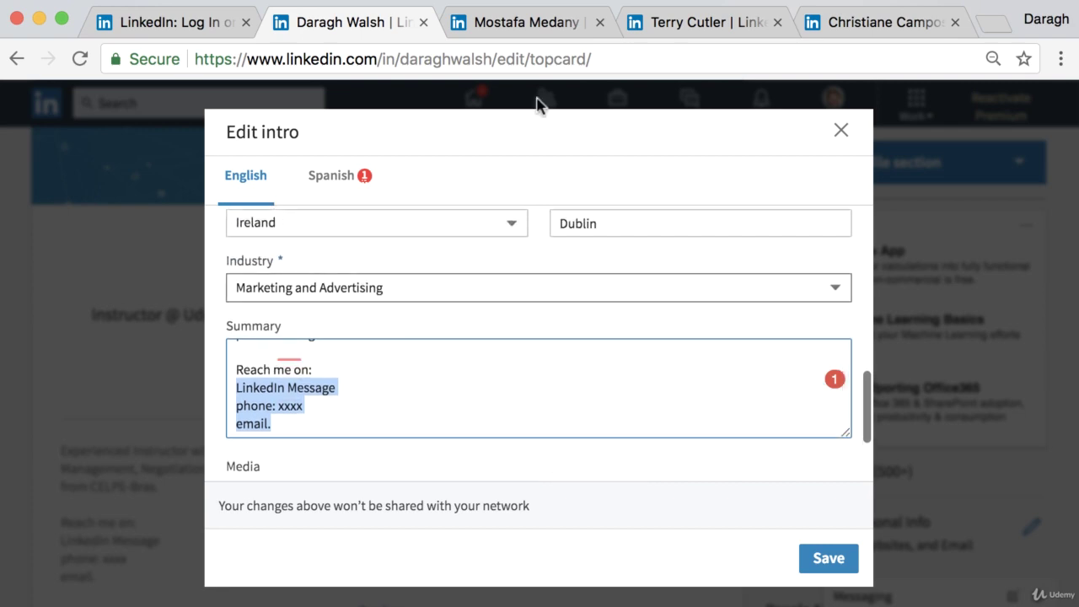
Switch to the profile with the headline "Helping clients stay secure by hacking them first" and expand its full summary
left_click(526, 26)
left_click(684, 25)
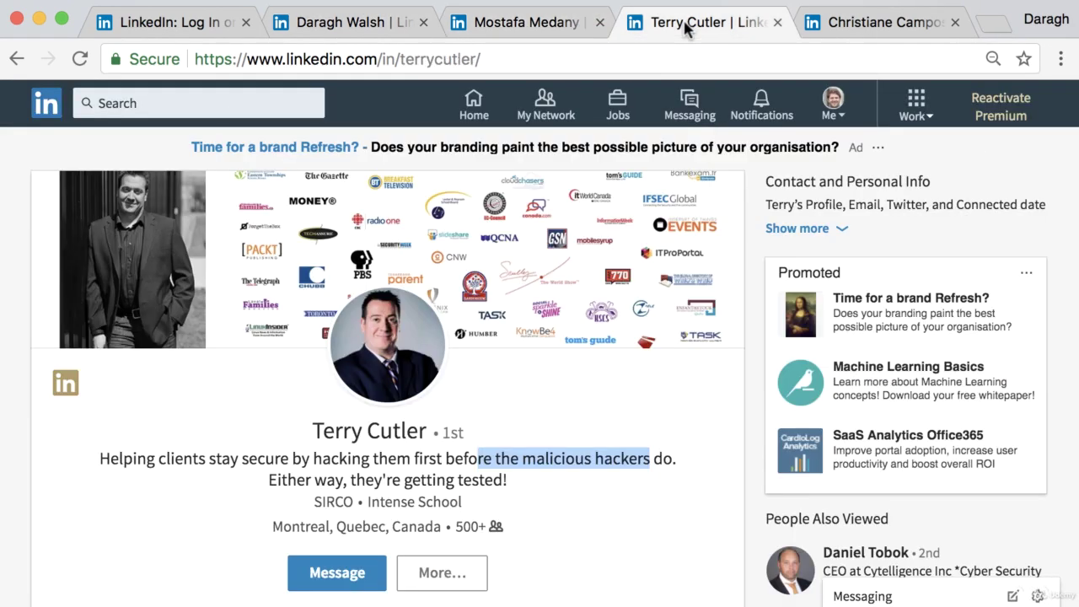
scroll(443, 459, "down", 3)
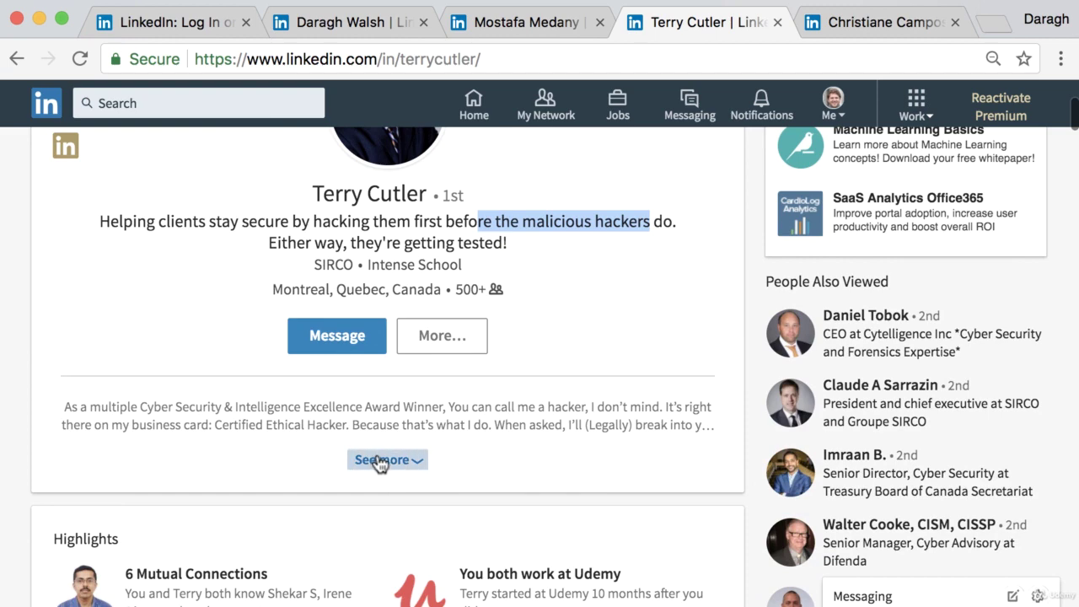
left_click(392, 461)
scroll(375, 451, "up", 4)
scroll(376, 453, "up", 1)
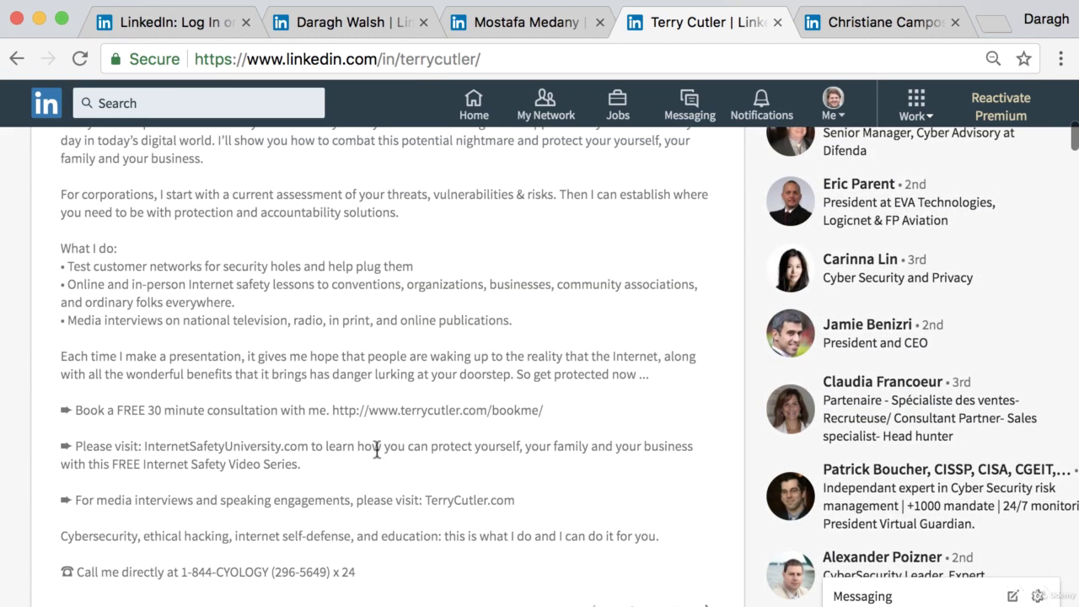
Highlight "Call me directly", the FREE 30 minute consultation offer, its booking link, and the media interviews and speaking engagements line in turn
left_click_drag(65, 573, 166, 573)
left_click(166, 572)
left_click_drag(80, 573, 167, 573)
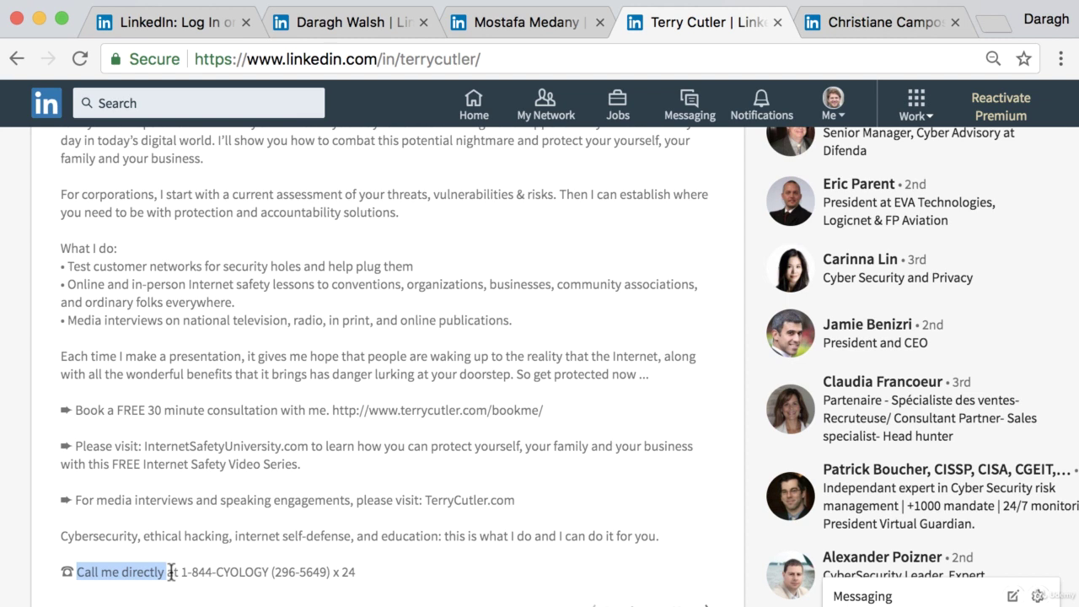
left_click(160, 573)
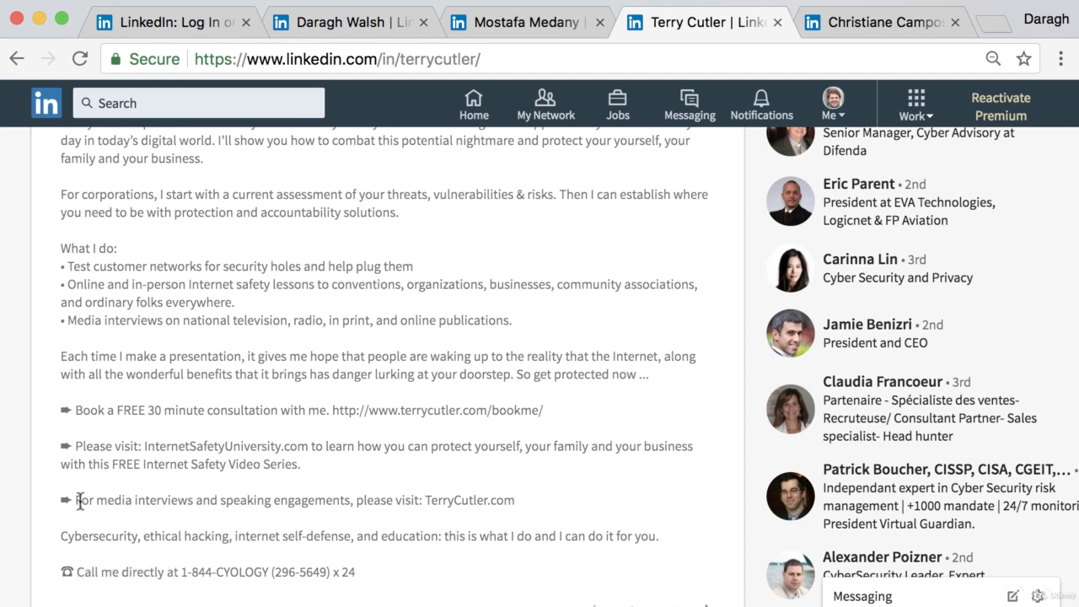
left_click_drag(79, 415, 334, 412)
left_click(168, 413)
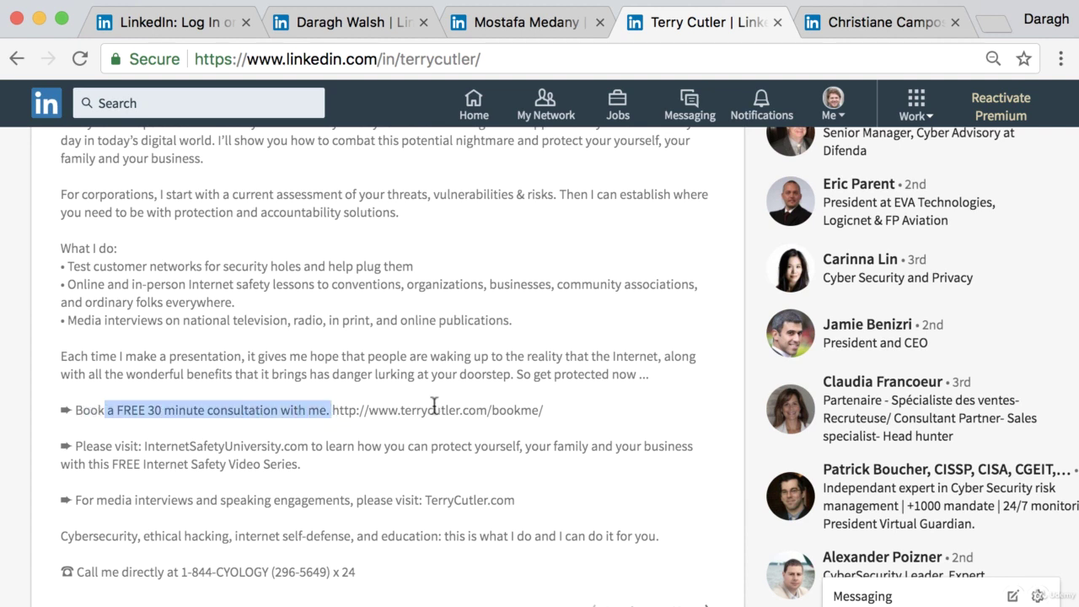
left_click_drag(429, 409, 545, 410)
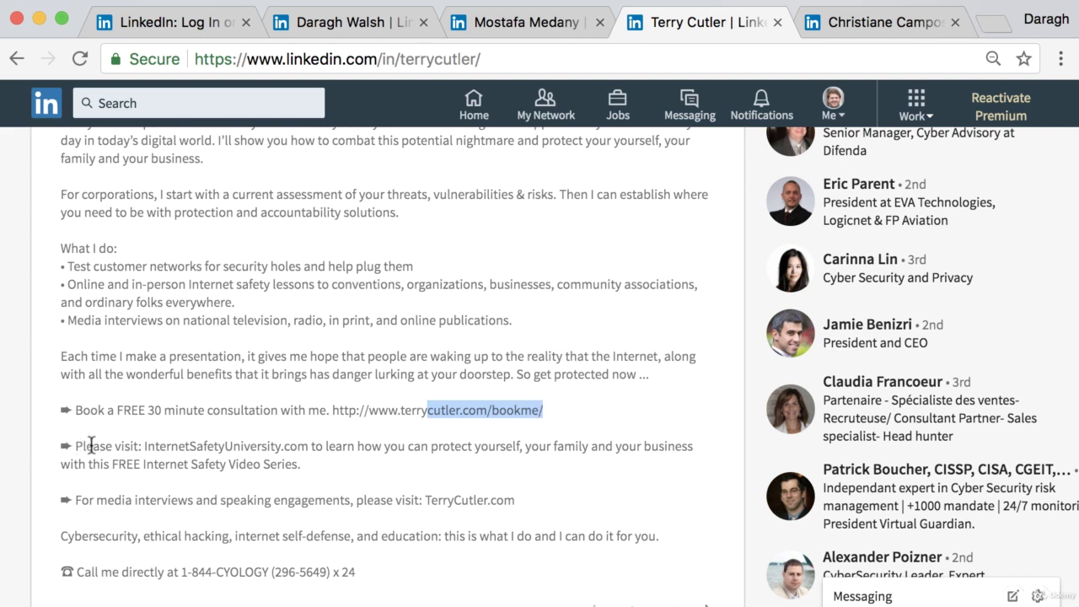
left_click_drag(95, 499, 517, 498)
left_click(518, 498)
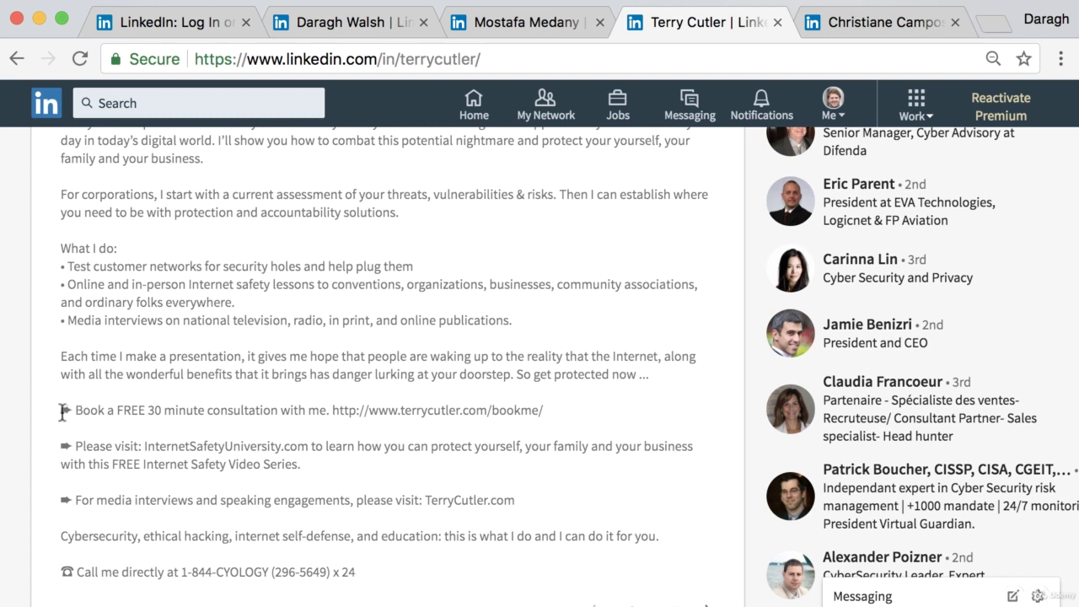
Copy the lines from "Book a FREE 30 minute consultation" through "Call me directly" and paste them below the contact lines in the own summary
left_click_drag(71, 411, 363, 581)
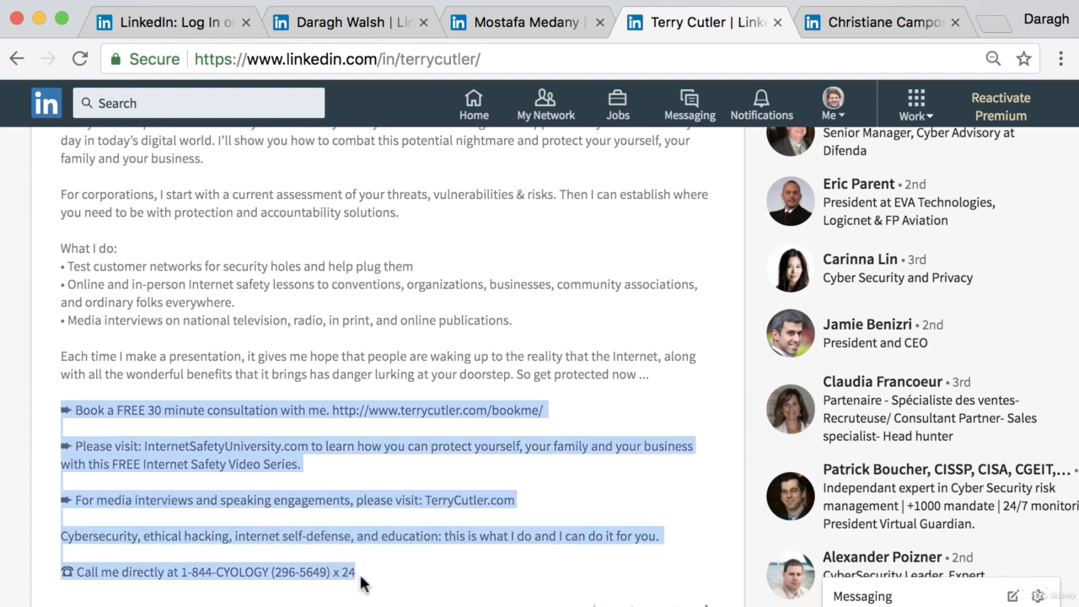
left_click(365, 28)
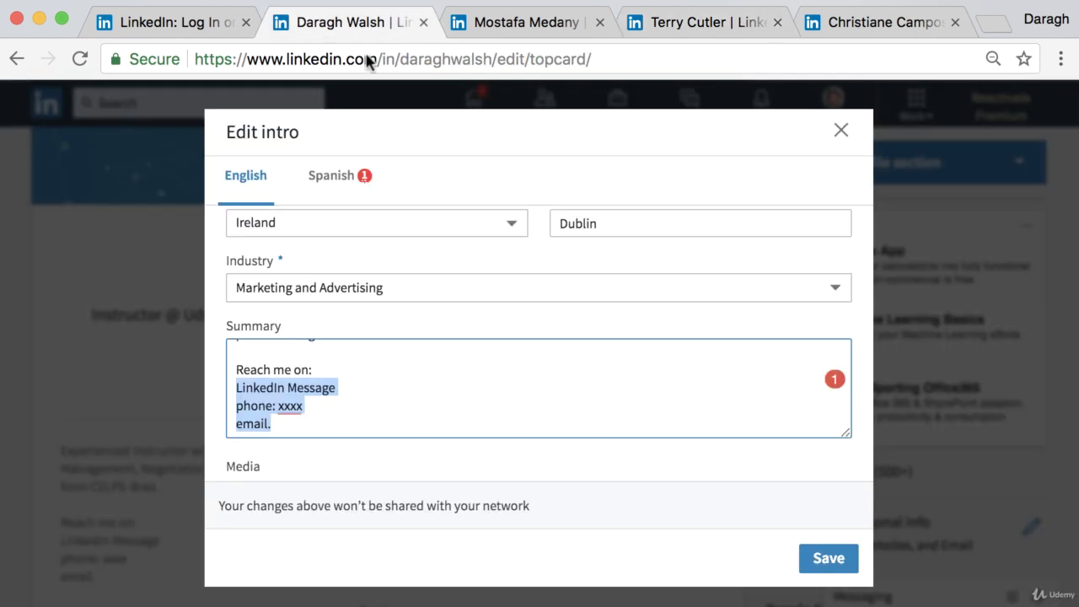
left_click(313, 431)
key("Return")
key("Return")
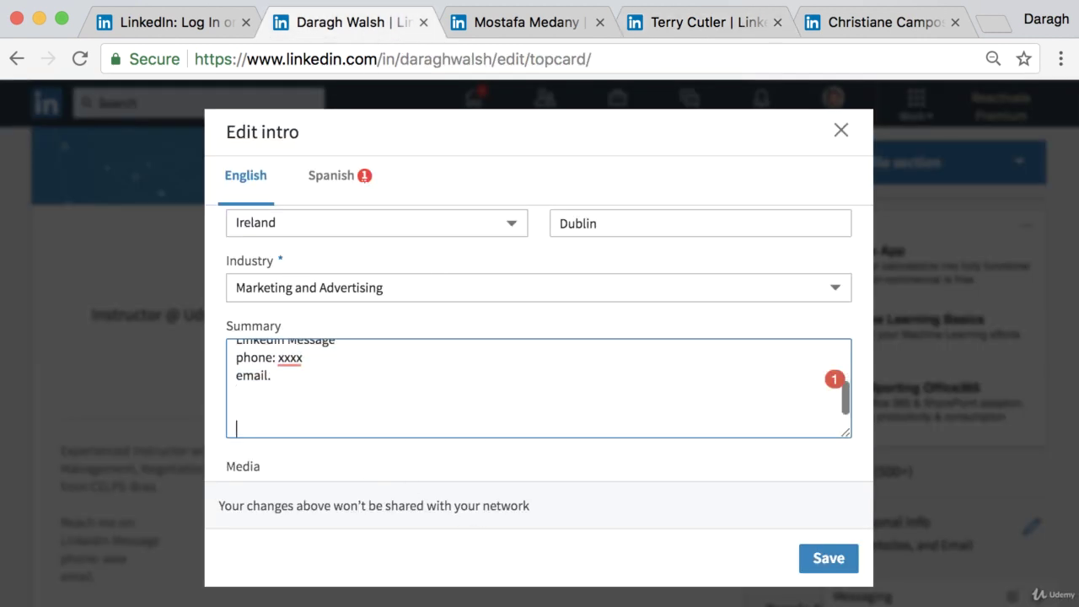
key("super+v")
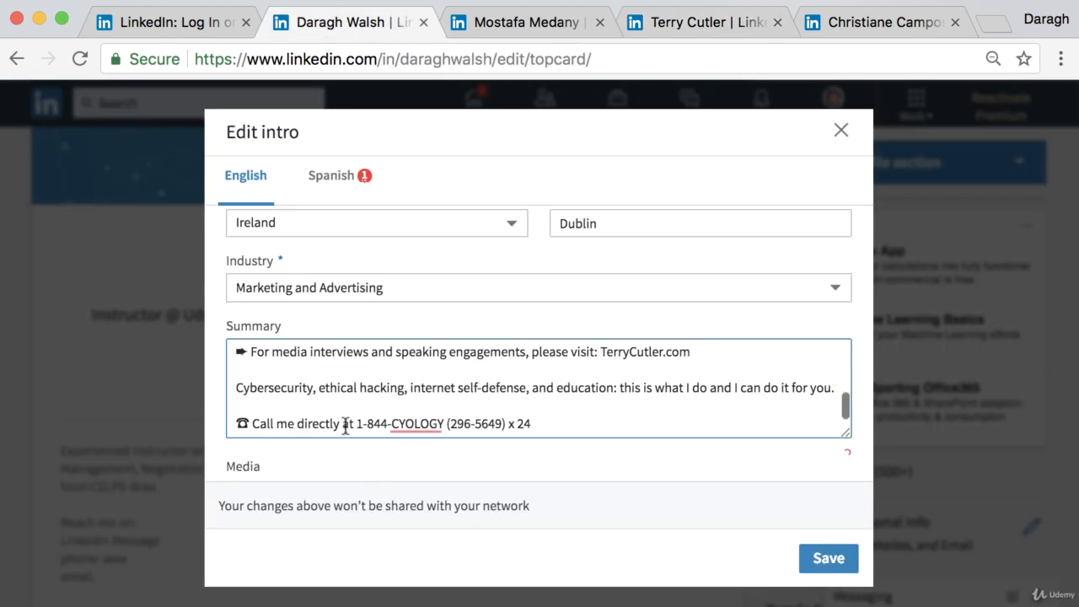
Look through the own summary from the "Reach me on" lines down to the pasted call-to-action lines
scroll(341, 432, "up", 5)
scroll(345, 429, "up", 2)
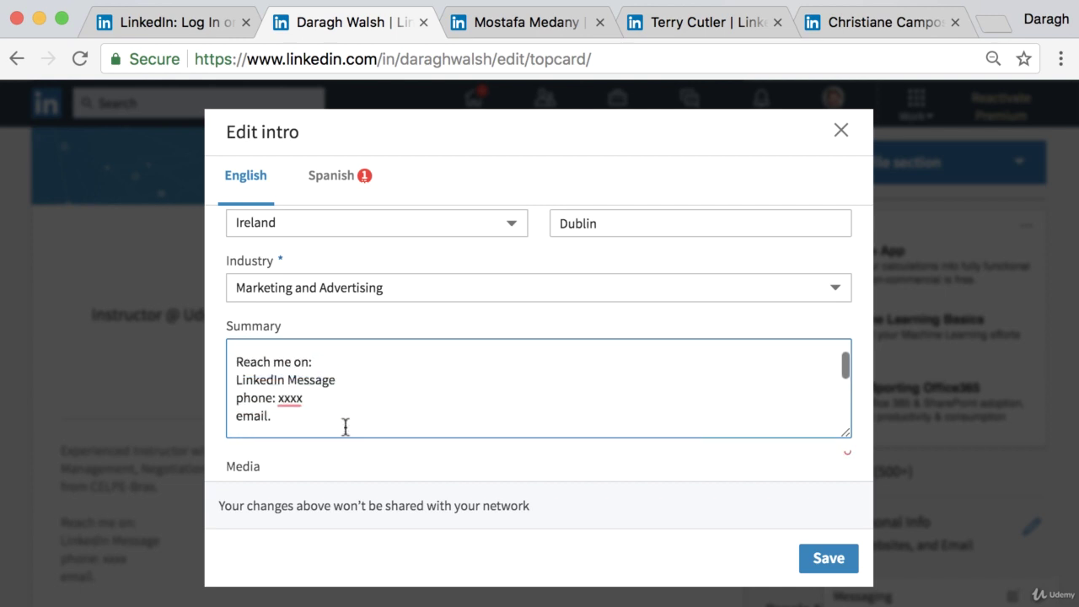
scroll(344, 428, "up", 4)
scroll(344, 428, "down", 3)
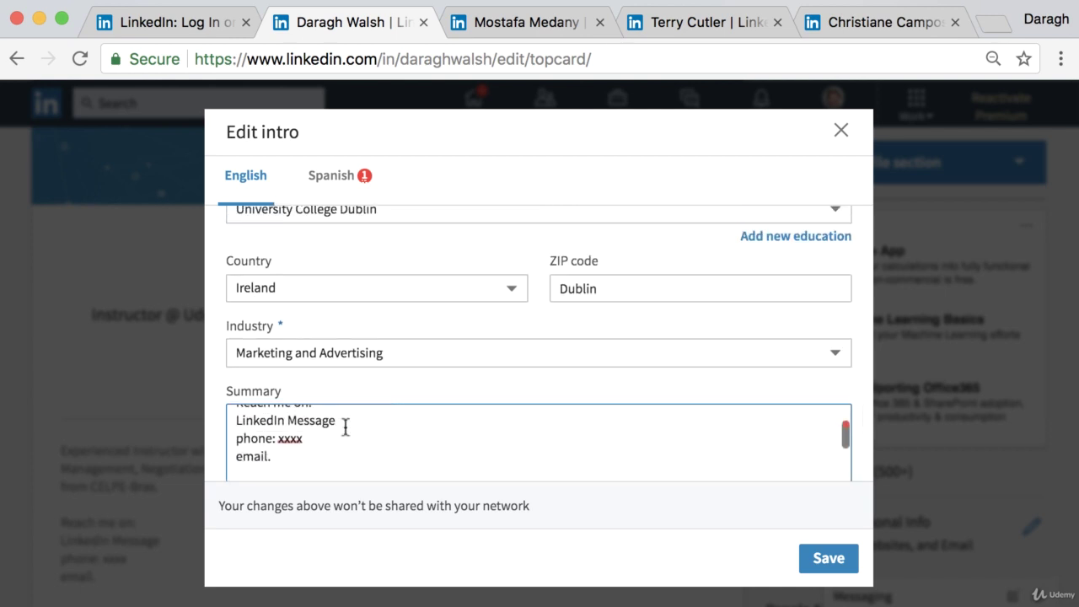
scroll(345, 428, "down", 5)
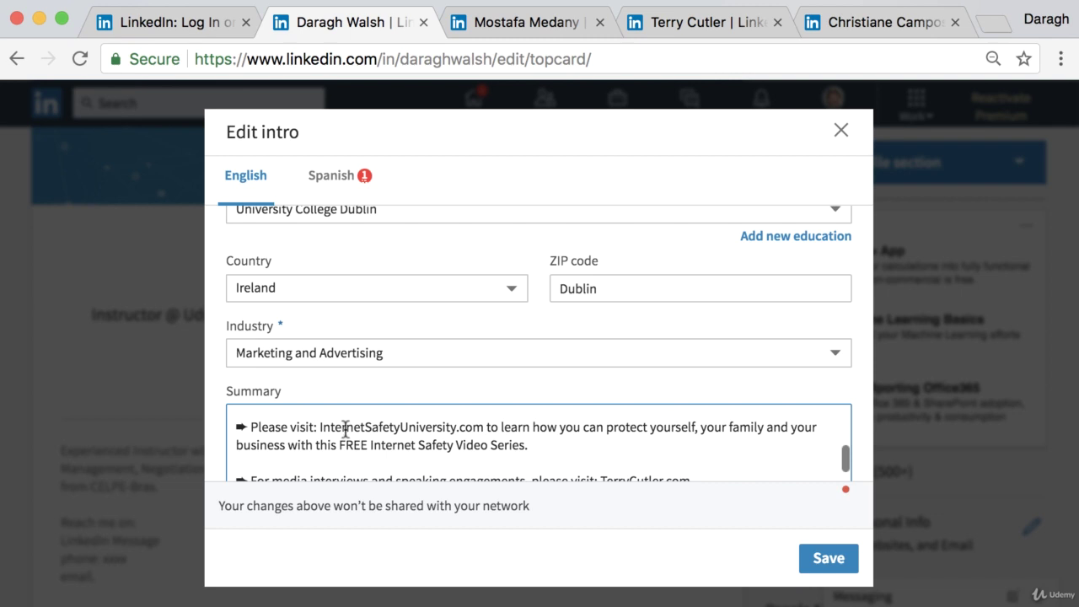
scroll(345, 428, "down", 4)
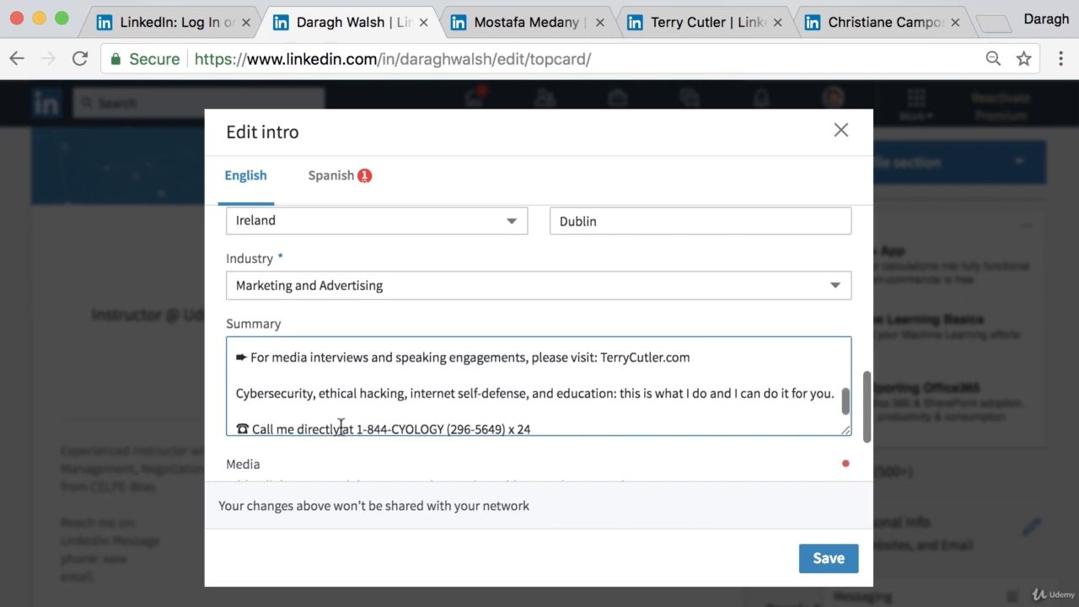
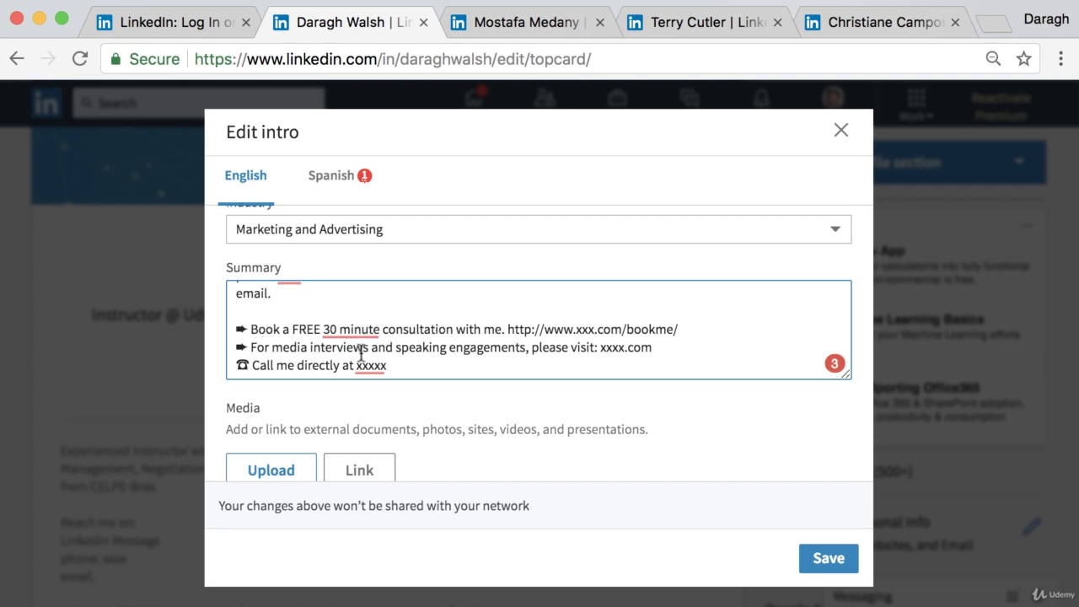
Highlight "media interviews and speaking engagements" in the summary's call-to-action lines and look back over the "Reach me on" lines above them
double_click(600, 346)
left_click(633, 348)
left_click_drag(271, 347, 524, 349)
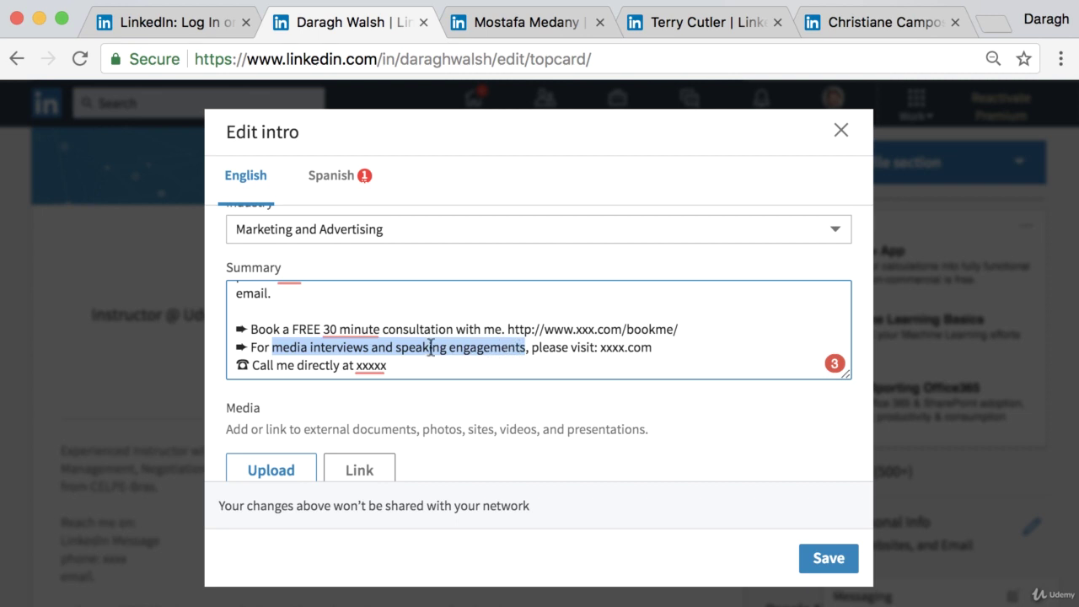
scroll(431, 348, "up", 1)
scroll(328, 321, "up", 4)
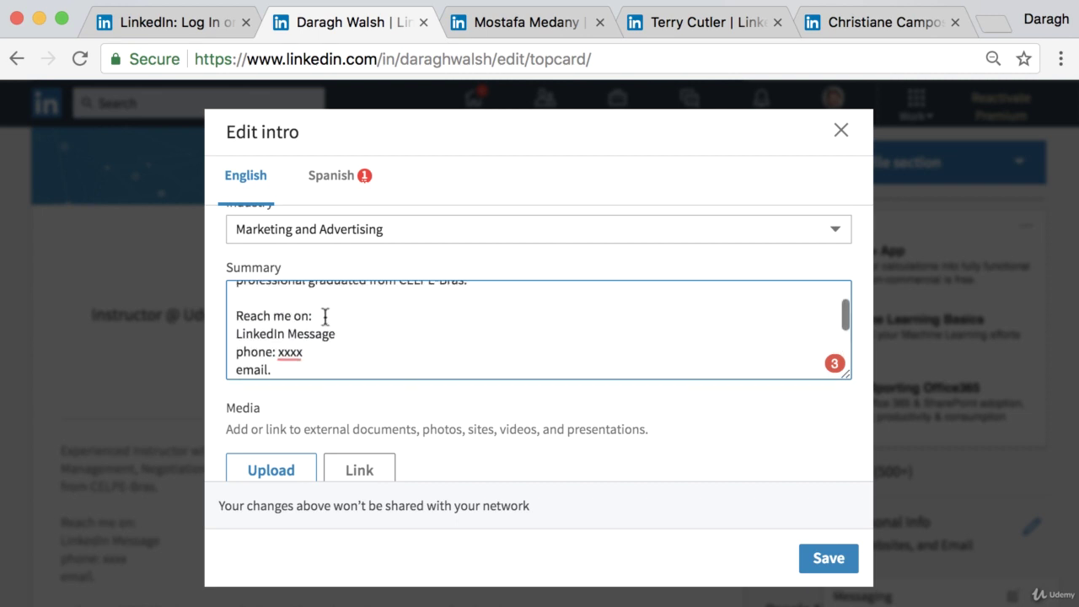
scroll(327, 325, "down", 1)
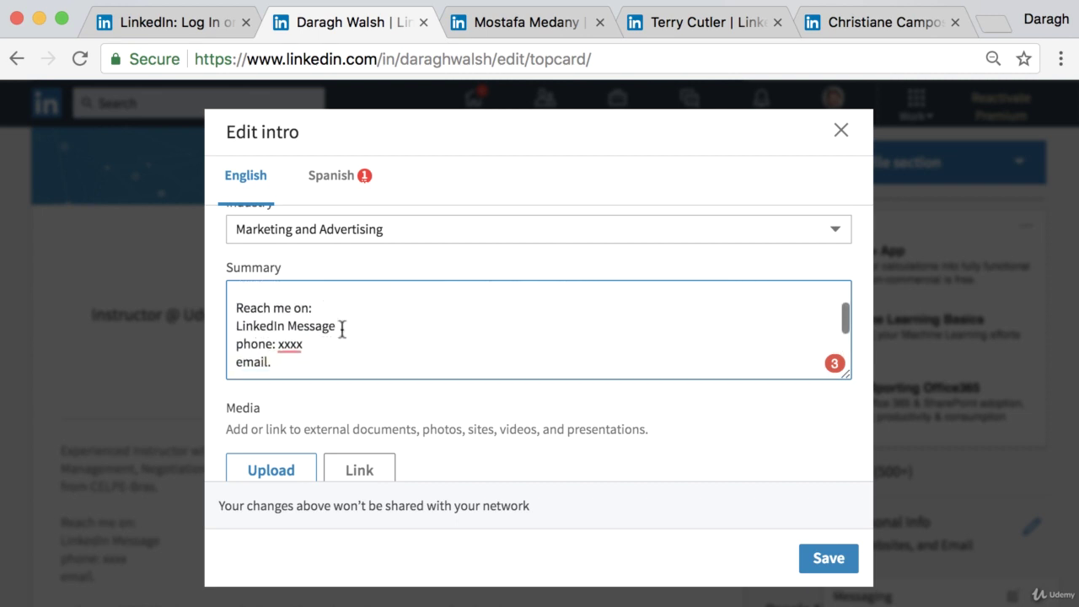
left_click(341, 327)
scroll(368, 346, "down", 5)
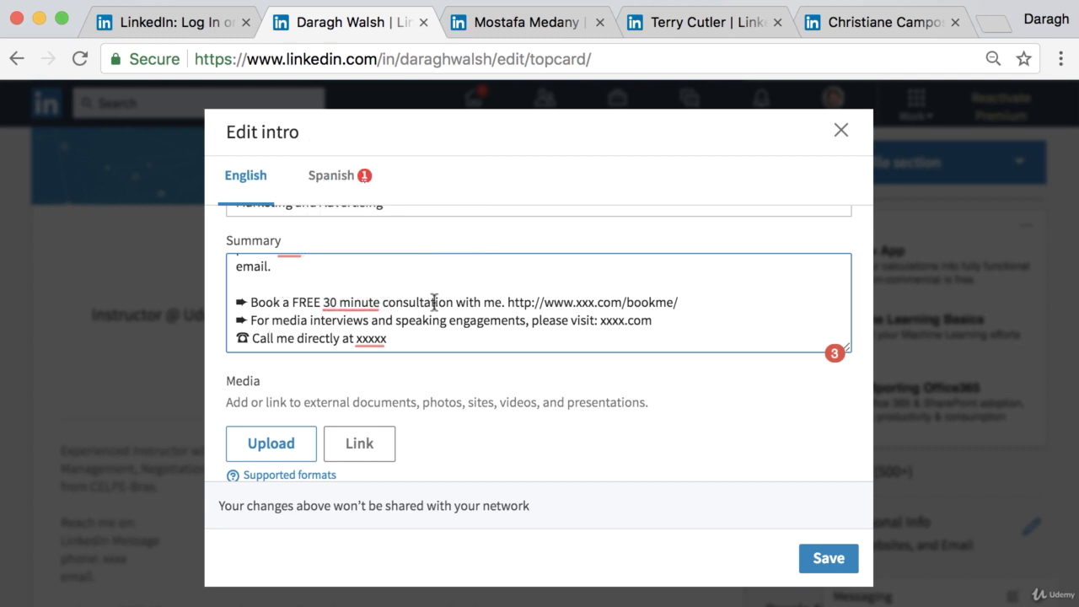
Highlight "Book a FREE 30 minute consultation with me" in the summary, and "with me" on its own
left_click(480, 302)
left_click(451, 301)
left_click_drag(250, 302, 501, 295)
left_click(500, 295)
left_click_drag(457, 301, 500, 301)
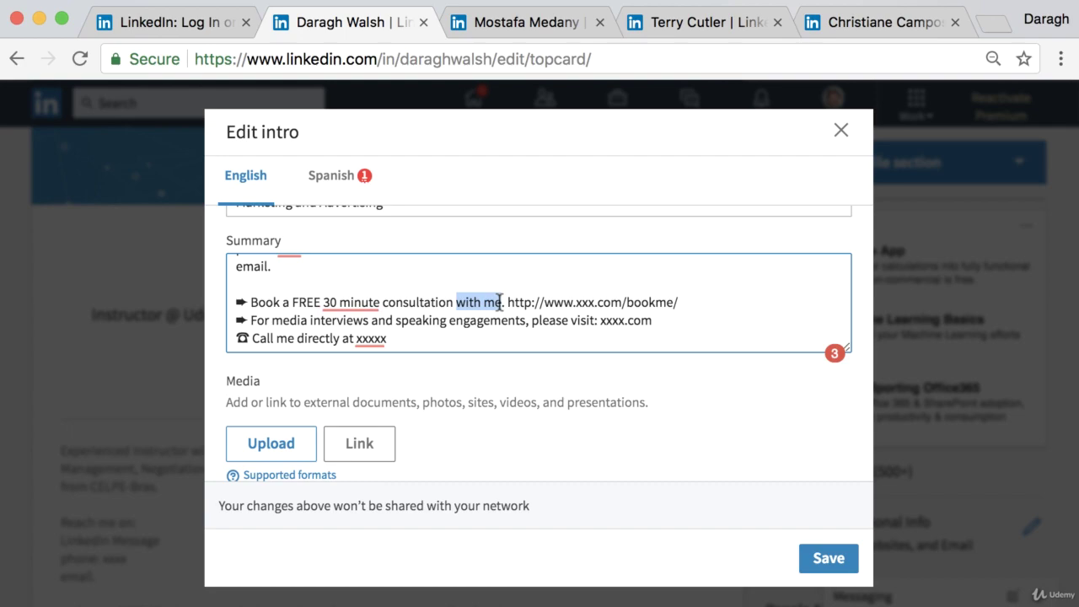
Look over the cyber security expert's summary and headline, and the last open example profile down to its activity section
left_click(697, 27)
scroll(410, 281, "up", 10)
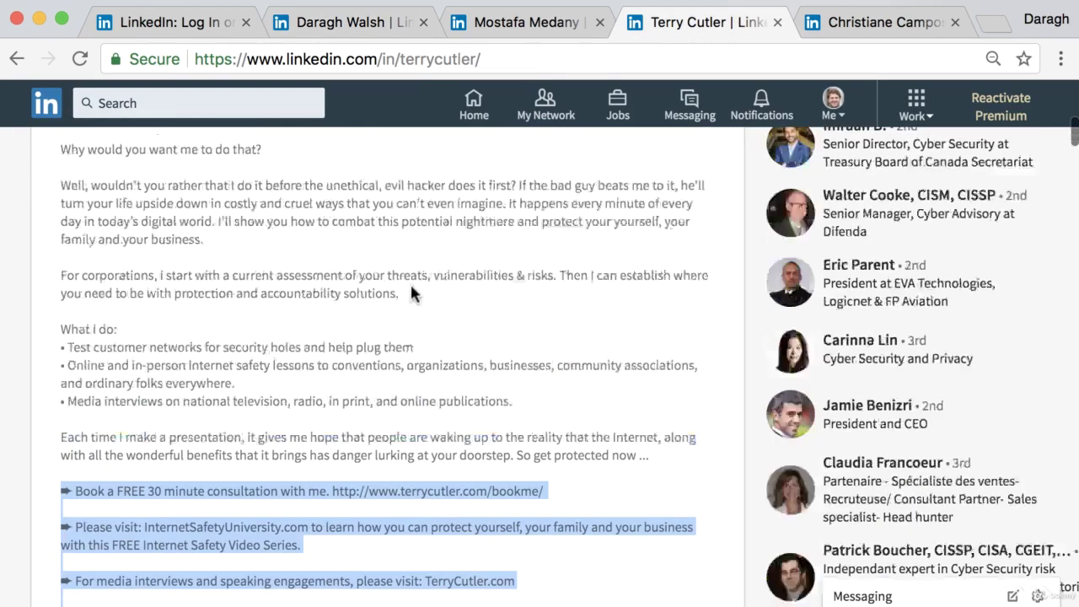
scroll(459, 397, "down", 3)
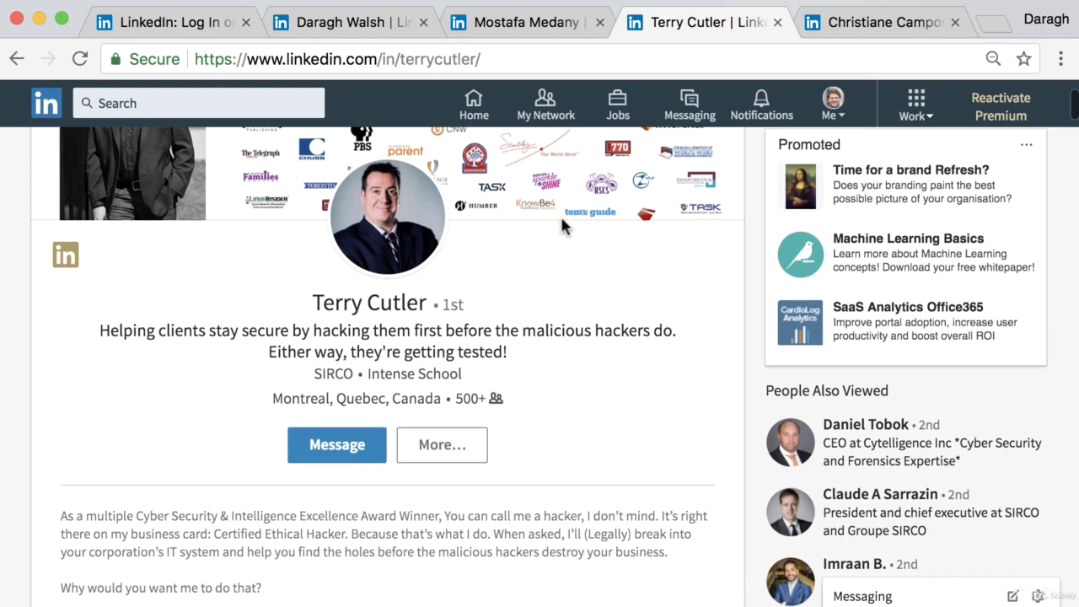
scroll(559, 213, "down", 1)
left_click(834, 21)
scroll(440, 399, "down", 5)
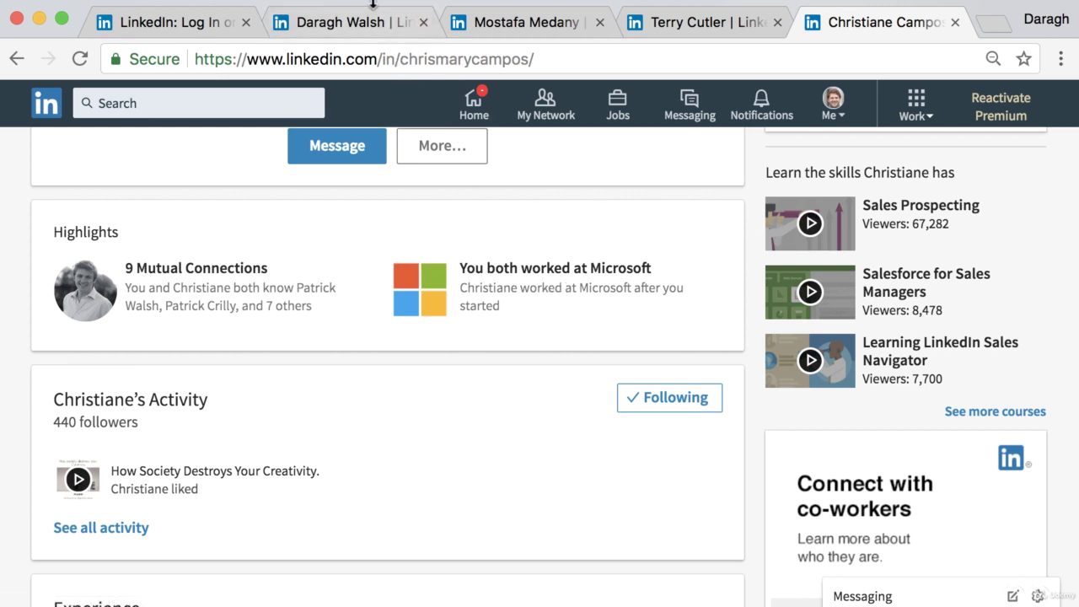
Return to the own intro editor and highlight the summary's opening paragraph, and the words "Experienced Instructor" on their own
left_click(368, 24)
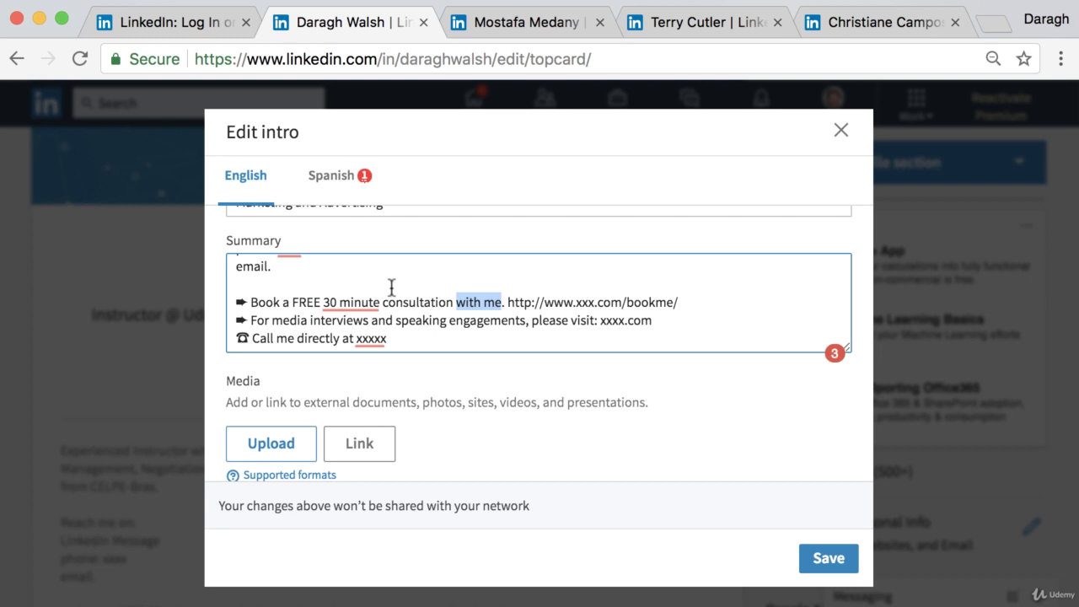
scroll(391, 290, "up", 10)
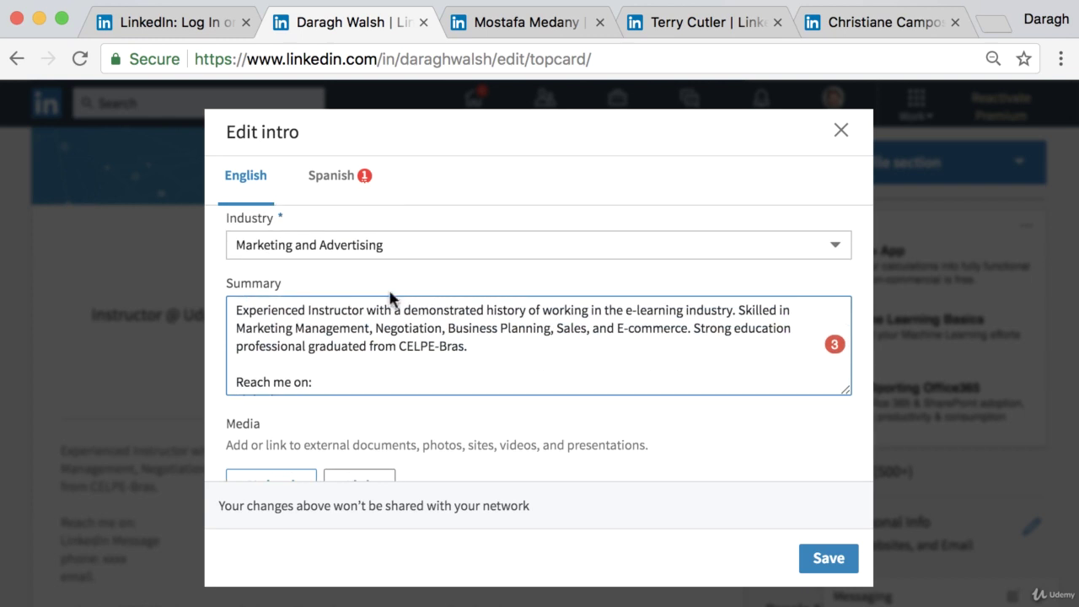
scroll(391, 294, "down", 2)
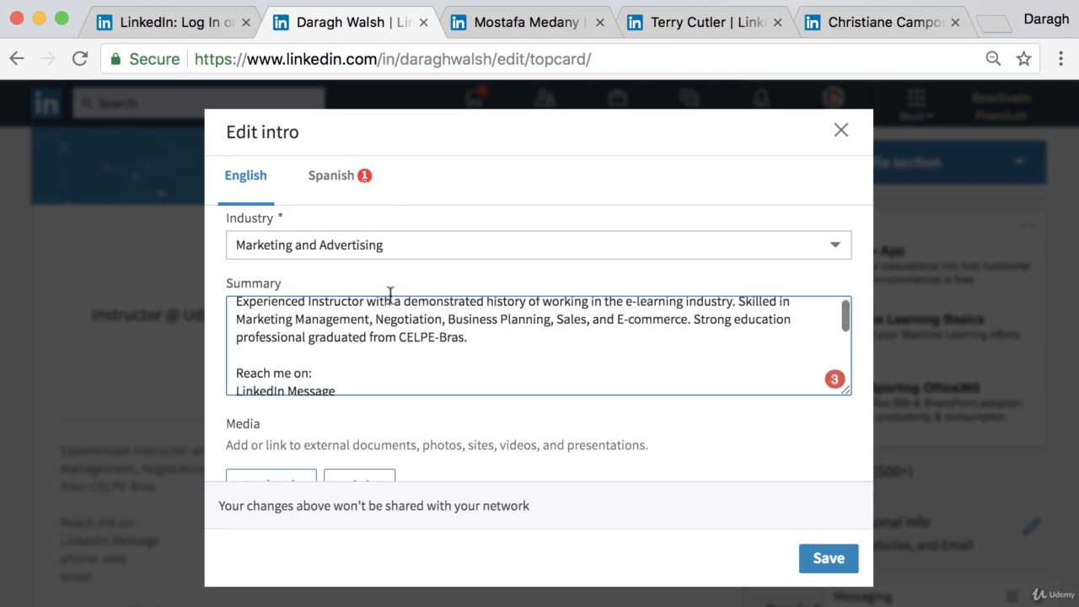
scroll(390, 293, "up", 3)
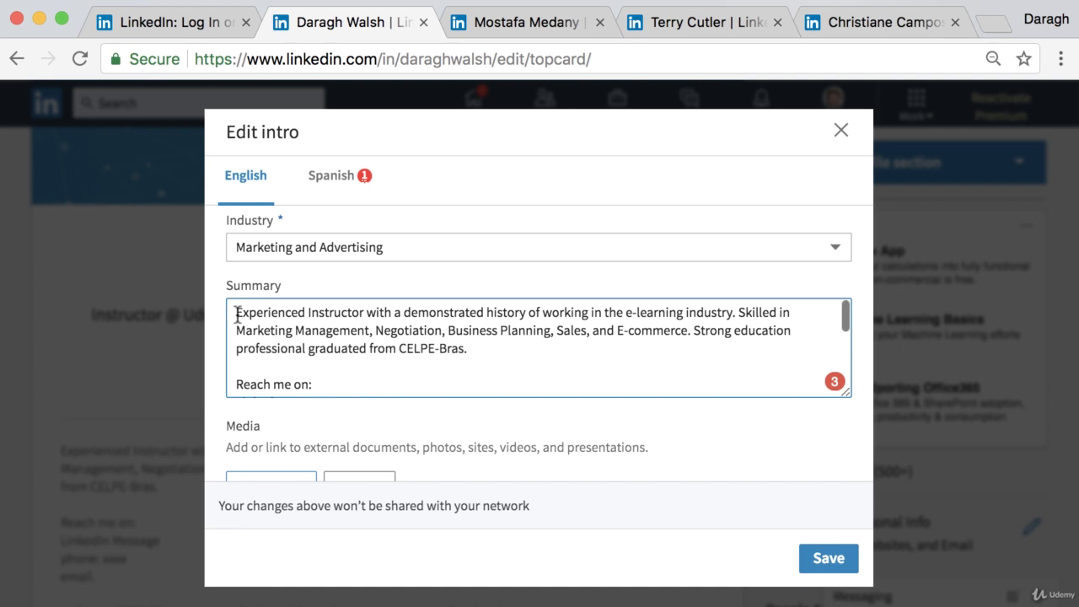
mouse_move(237, 314)
left_mouse_down()
mouse_move(304, 311)
mouse_move(464, 344)
mouse_move(230, 319)
left_mouse_up()
left_click(412, 334)
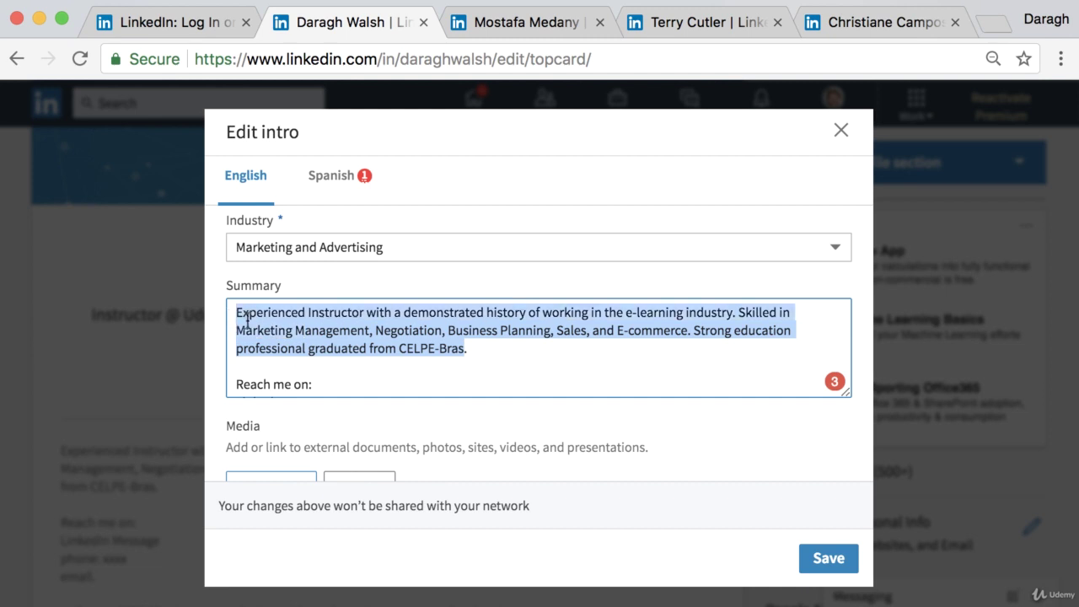
left_click(258, 323)
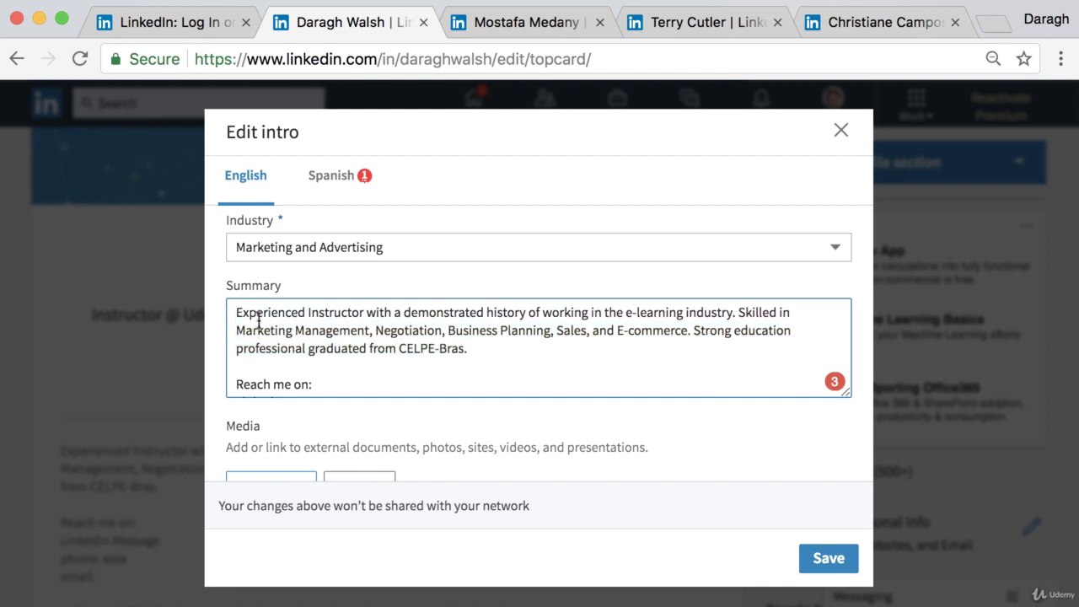
left_click_drag(237, 316, 361, 317)
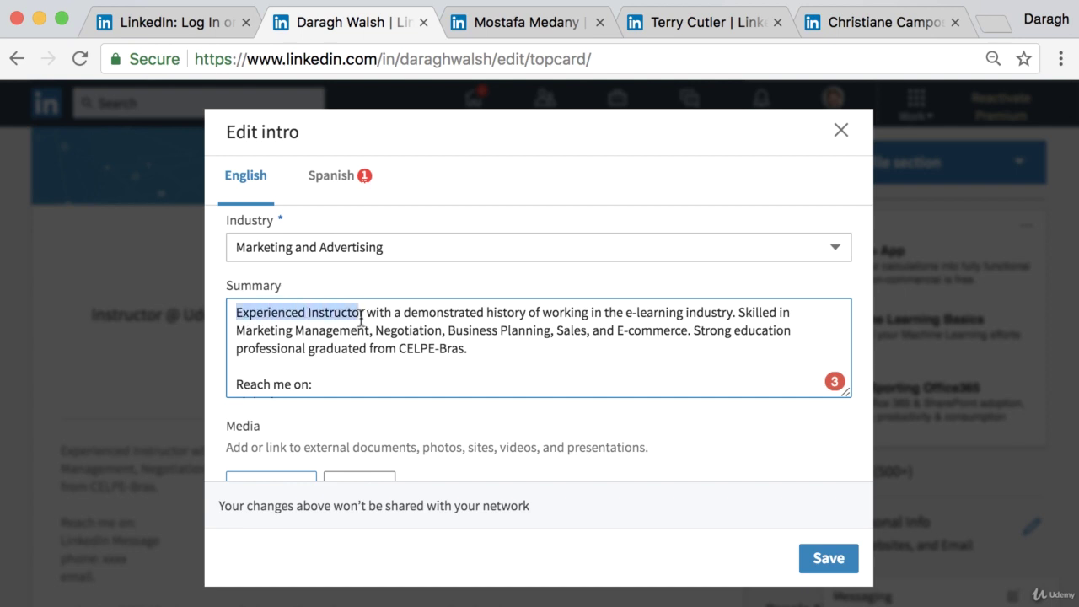
left_click(361, 317)
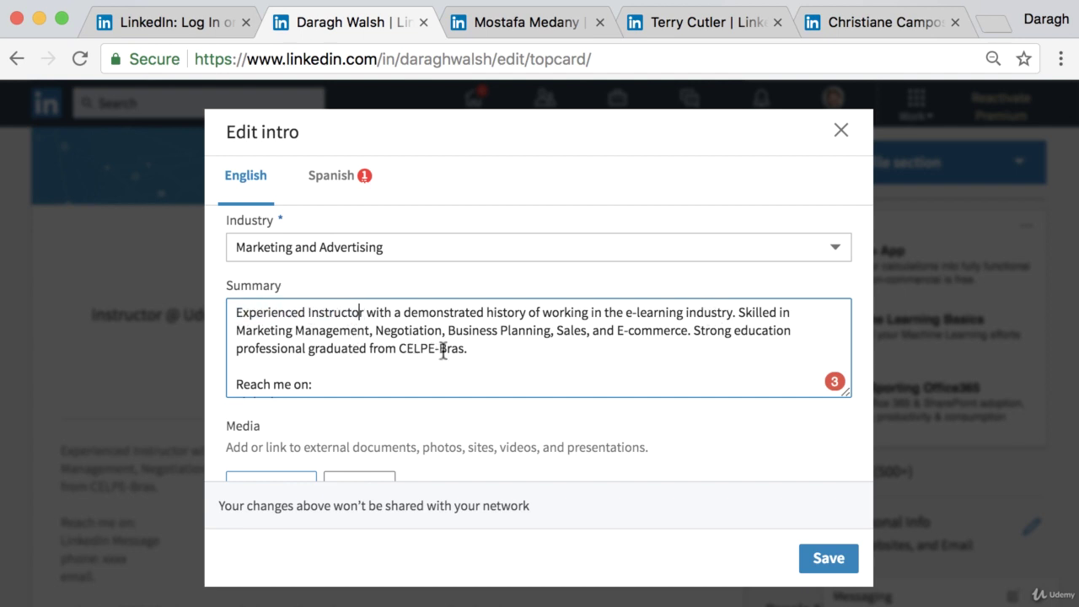
Review the summary from its opening paragraph to the call-to-action lines, highlighting that paragraph and the placeholder "xxxx" in the media interviews link
scroll(469, 349, "down", 5)
scroll(470, 349, "up", 5)
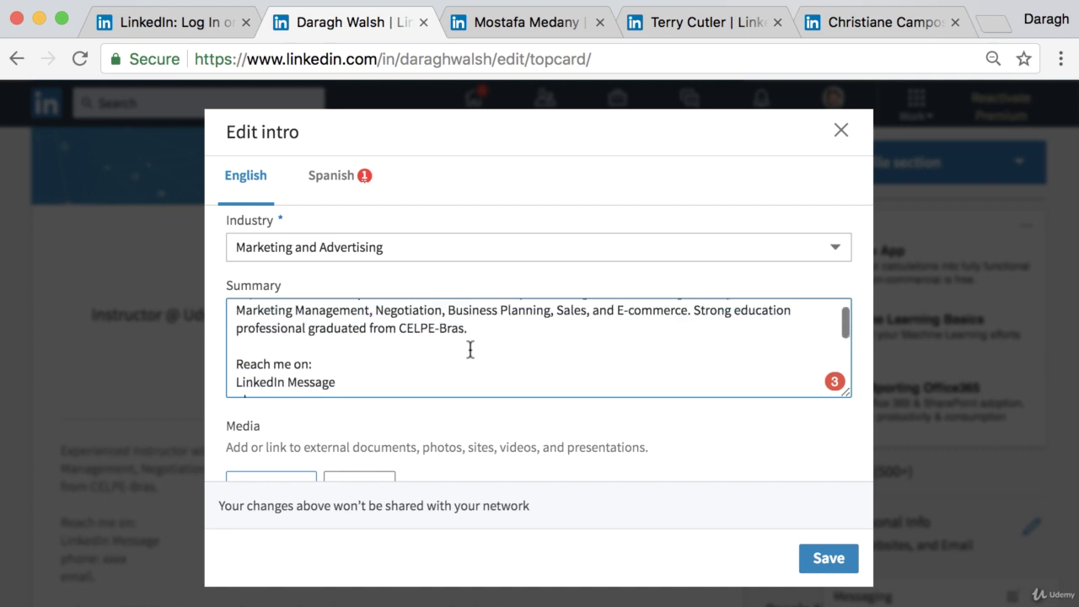
left_click_drag(467, 362, 230, 332)
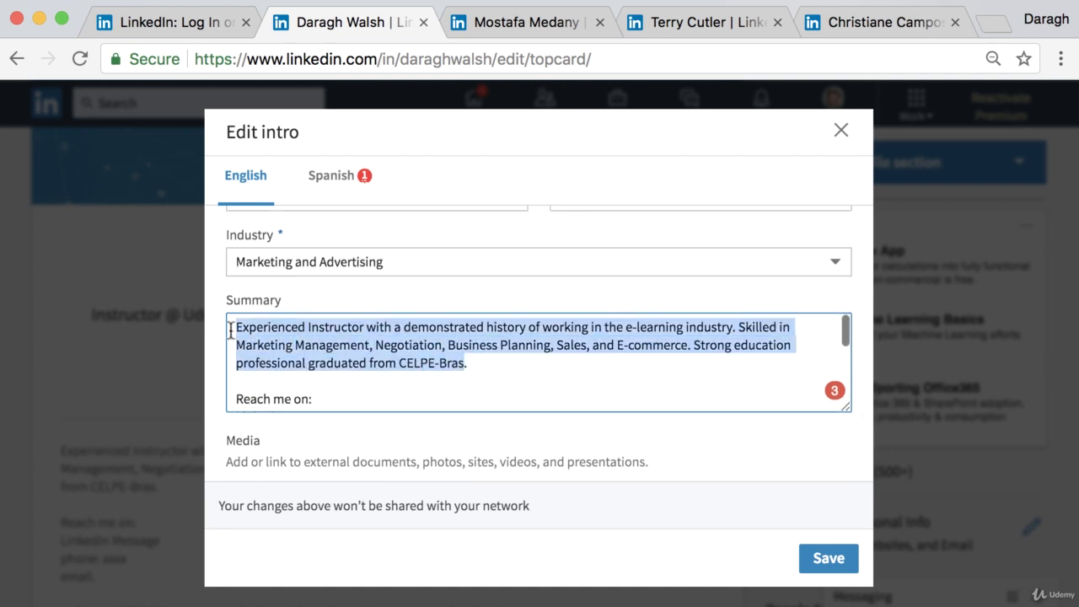
left_click(365, 365)
scroll(366, 367, "down", 2)
scroll(362, 366, "down", 2)
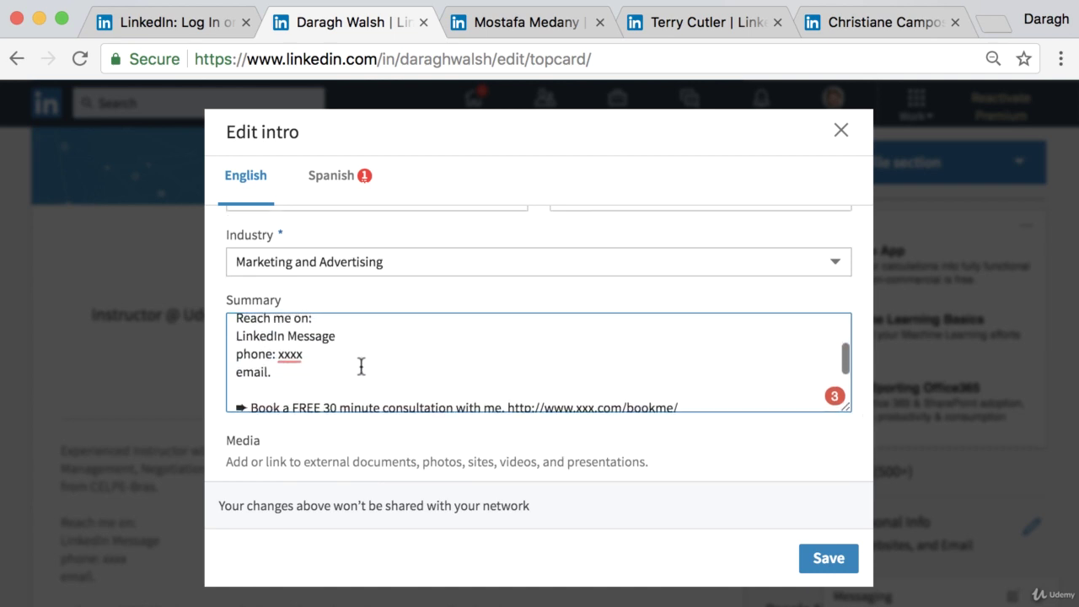
scroll(363, 368, "down", 3)
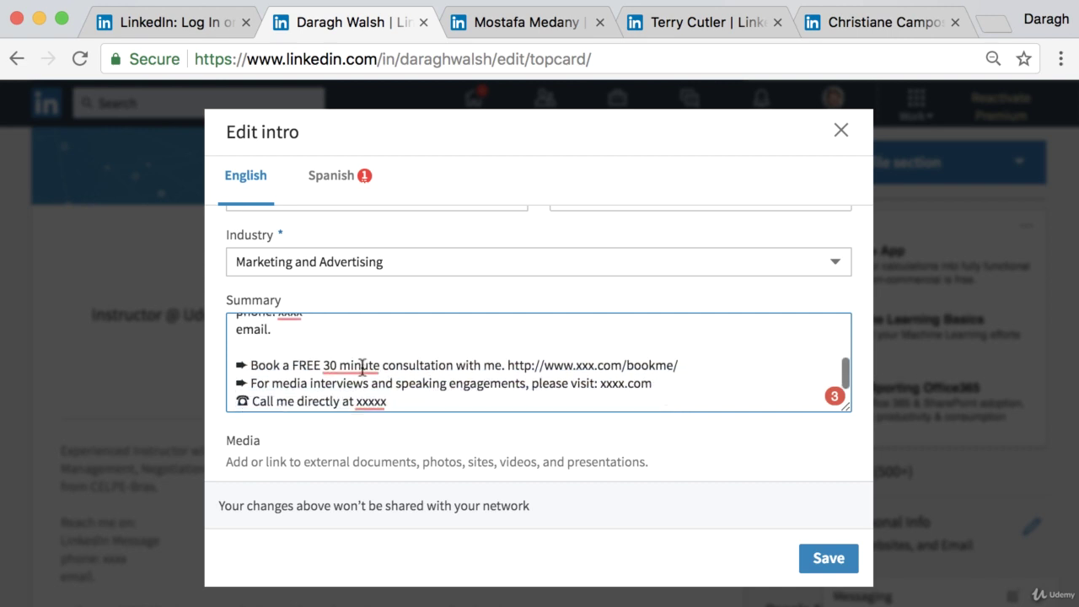
scroll(363, 368, "up", 5)
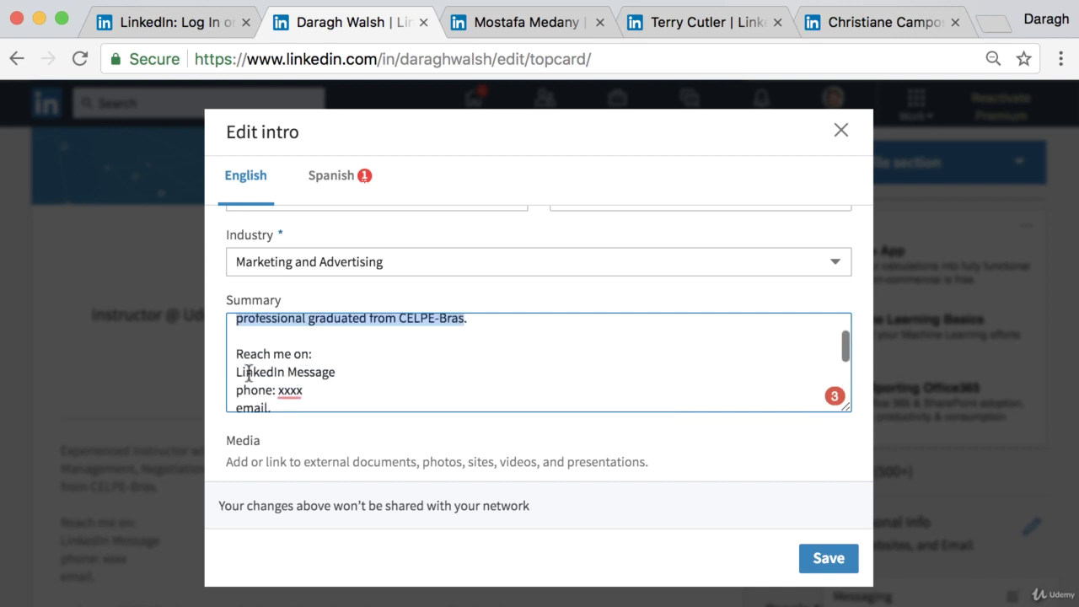
scroll(341, 371, "down", 5)
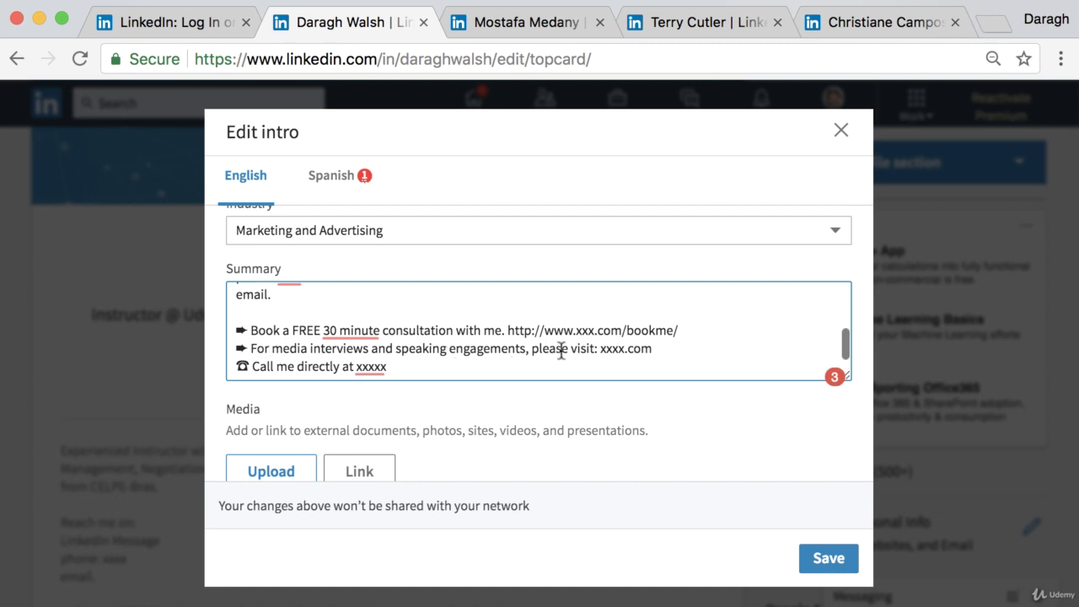
left_click_drag(601, 354, 629, 354)
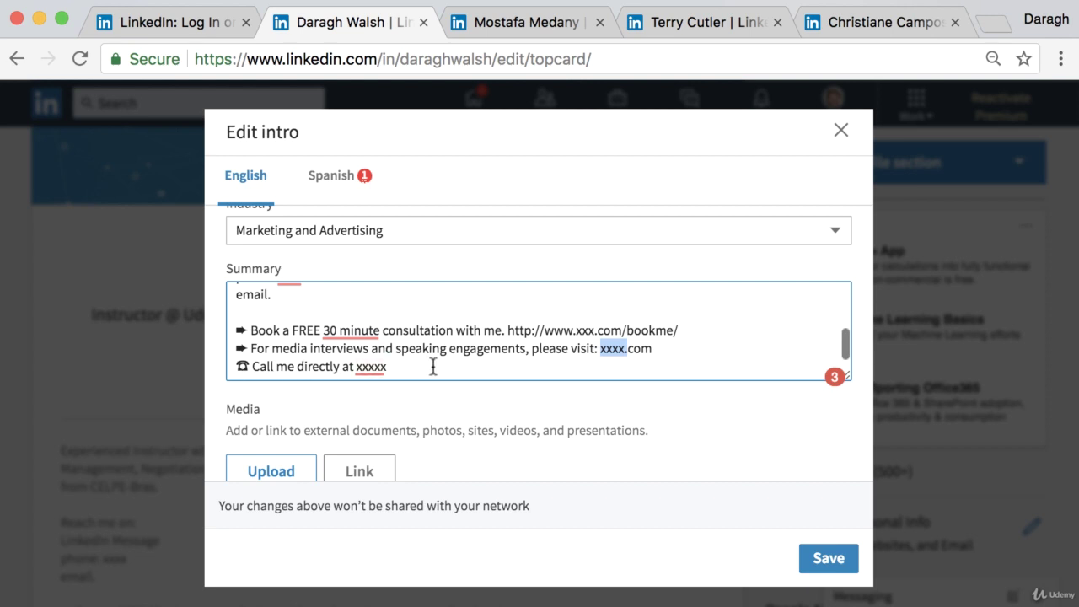
Save the edited intro and agree to close the editor without updating the other language profiles
scroll(433, 365, "down", 1)
scroll(433, 366, "down", 2)
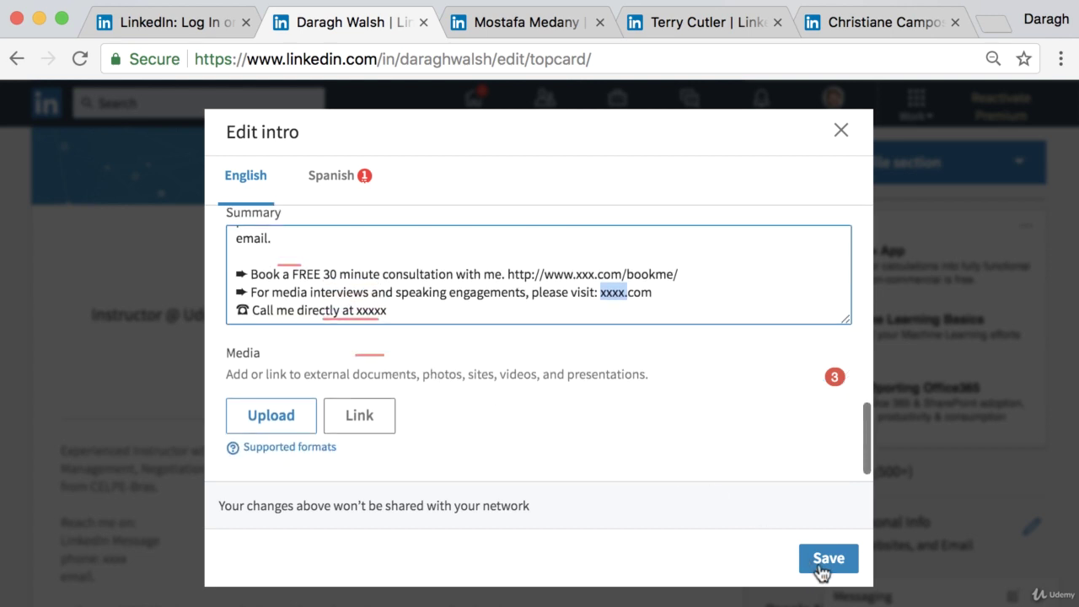
left_click(827, 566)
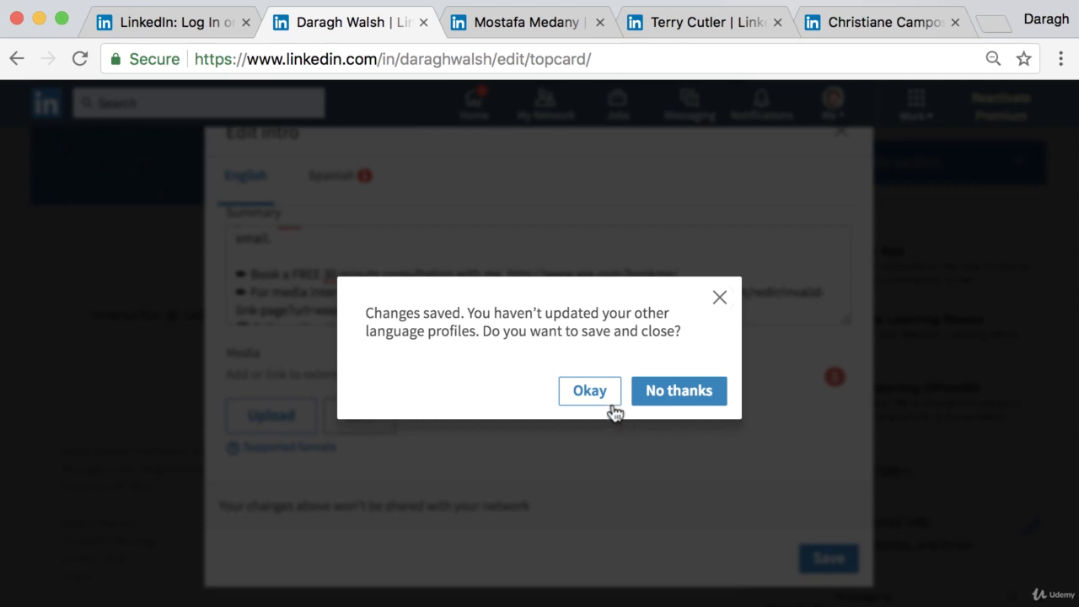
left_click(580, 381)
Review the saved profile, highlighting the summary's opening paragraph, the full headline and the word "Connect" in it
scroll(342, 450, "down", 5)
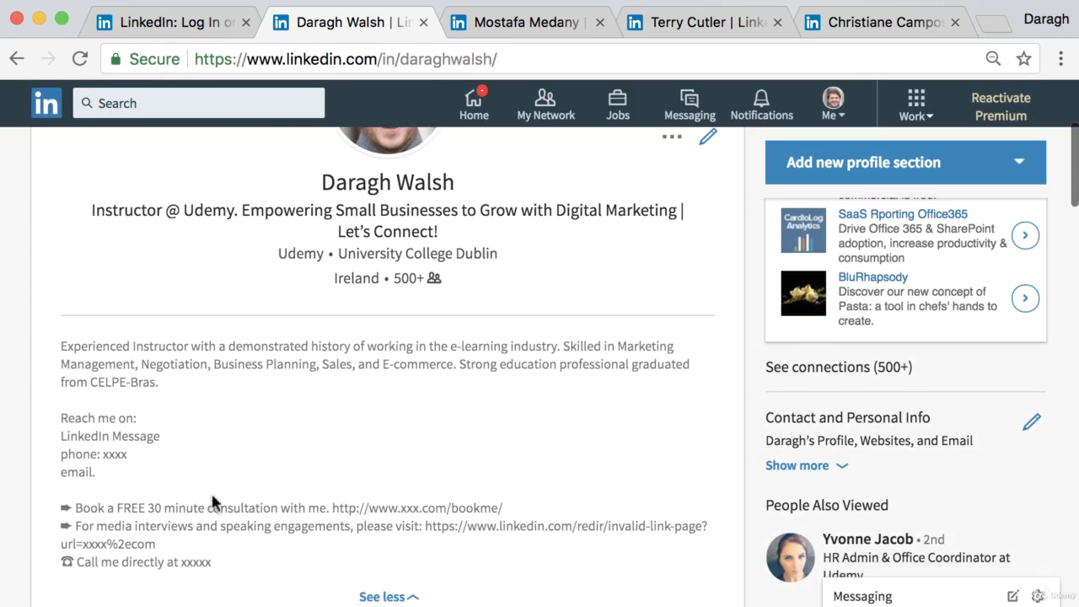
left_click_drag(73, 349, 165, 387)
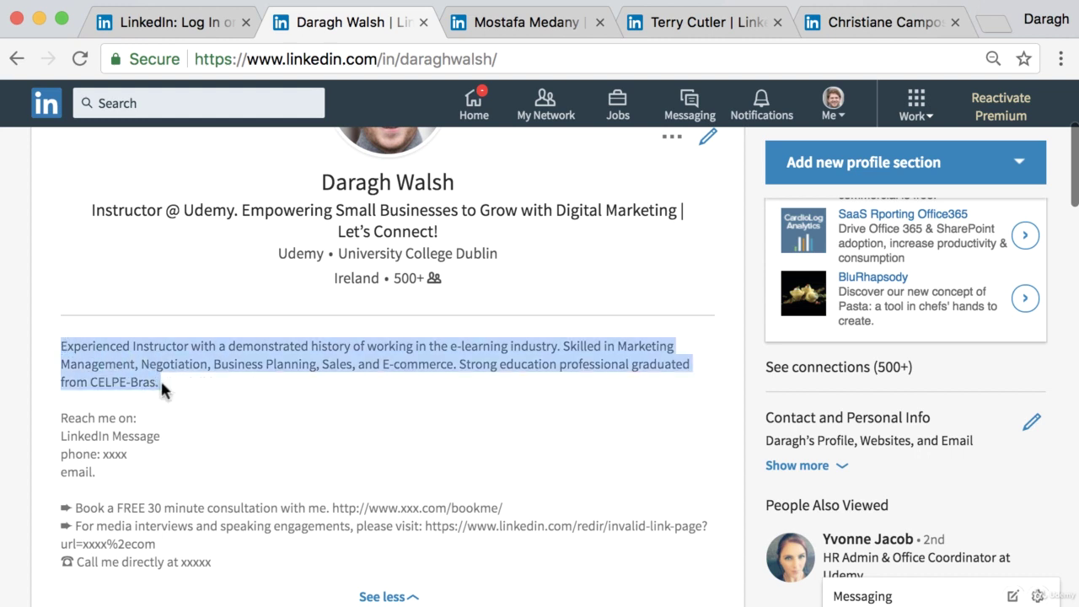
left_click(140, 418)
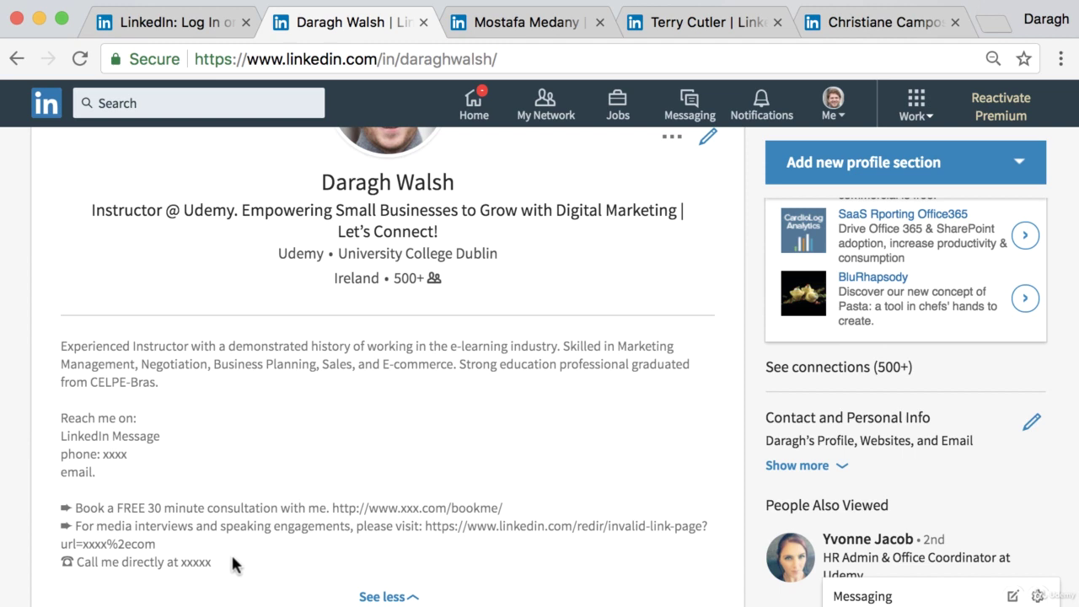
left_click_drag(87, 217, 615, 233)
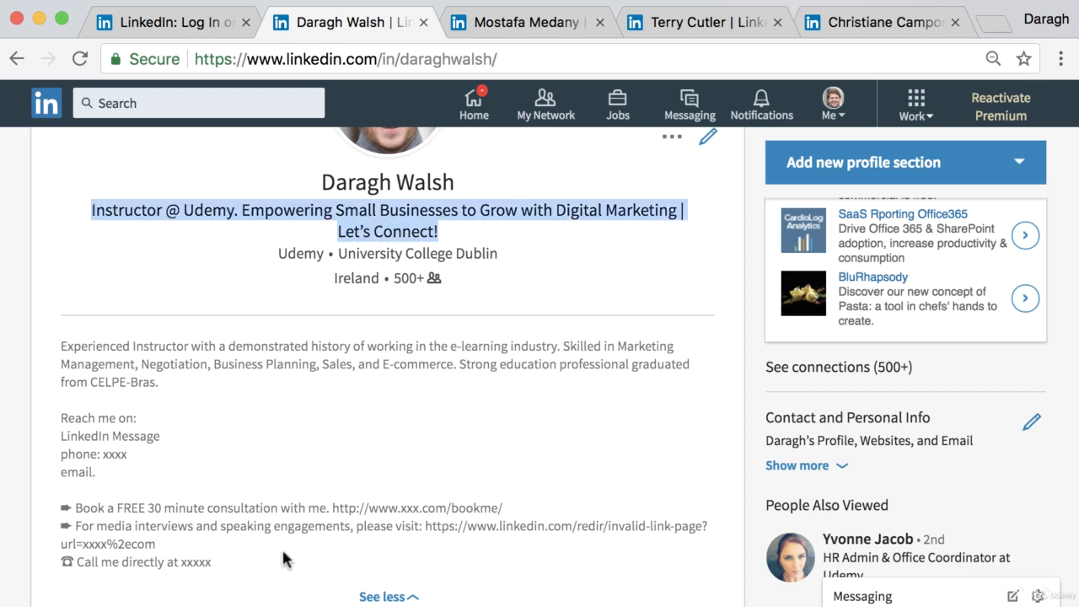
left_click(349, 408)
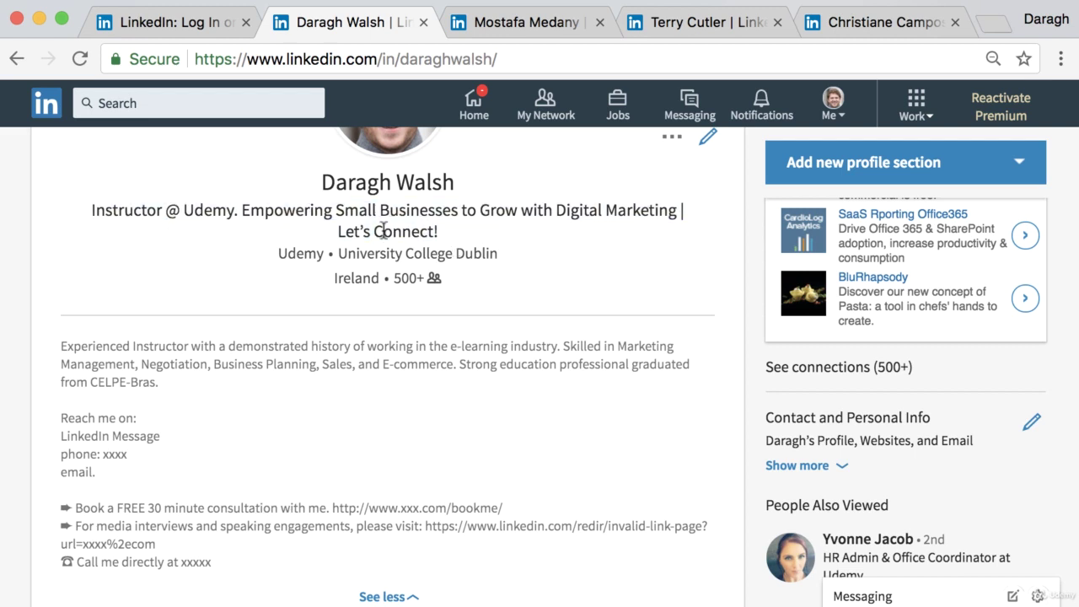
left_click_drag(373, 231, 419, 231)
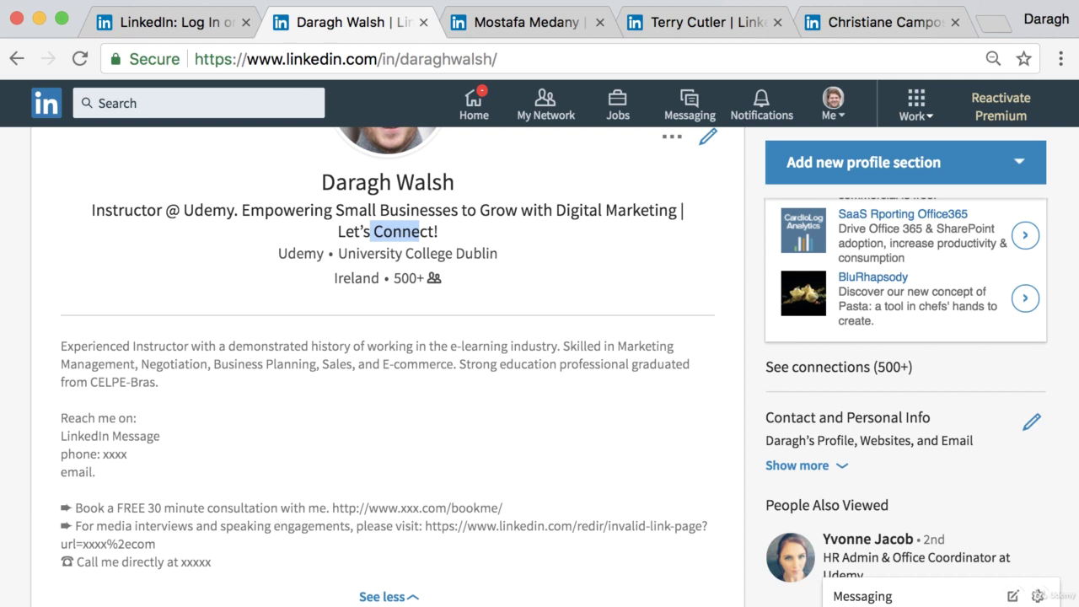
Look over the expanded Contact and Personal Info details next to the profile summary
key("super+bracketleft")
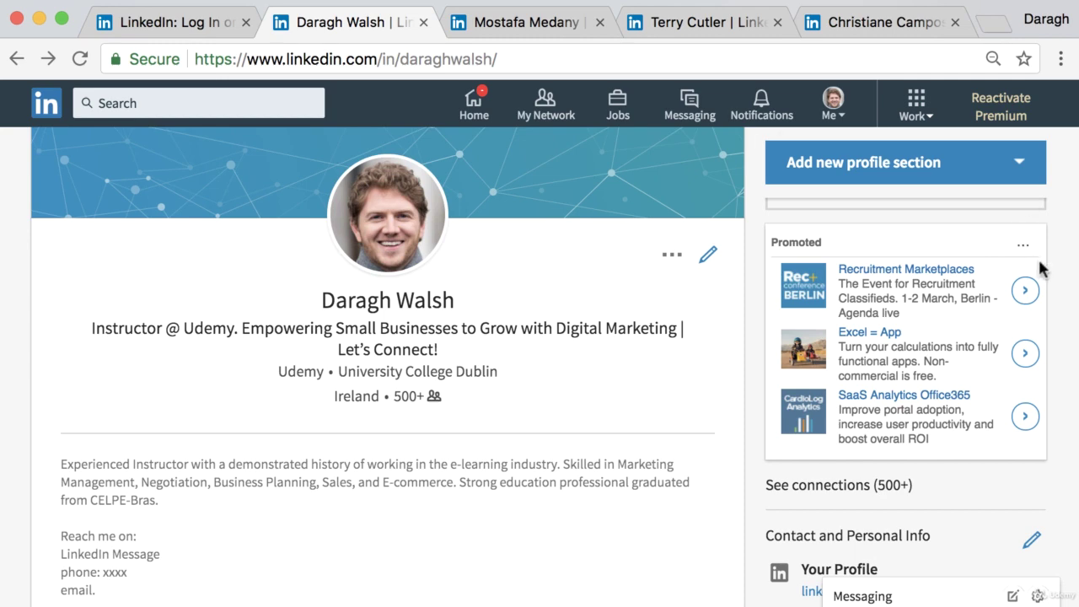
scroll(1035, 266, "down", 5)
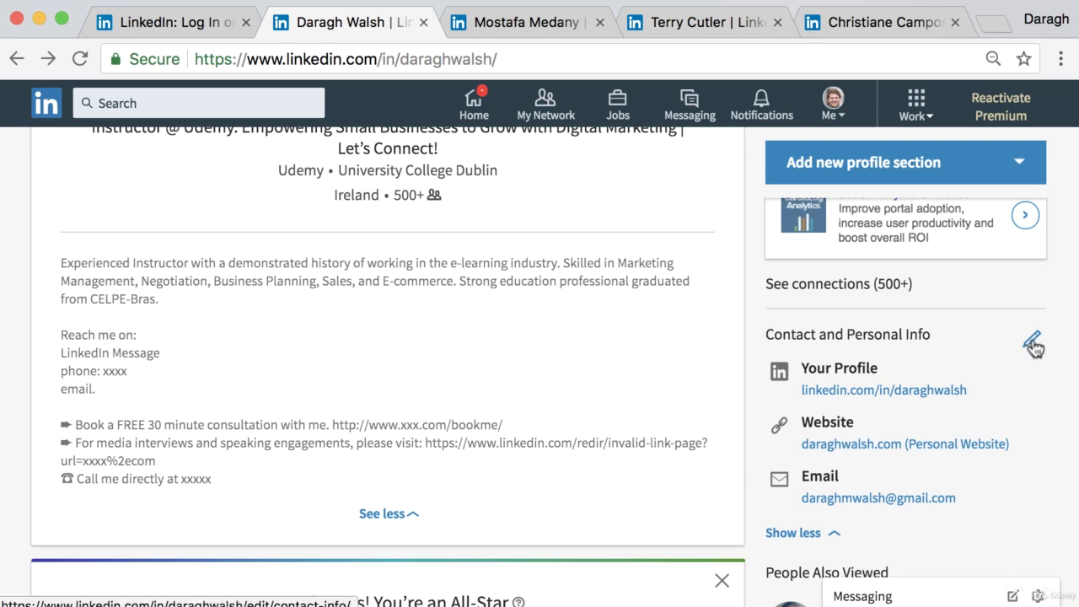
scroll(835, 336, "up", 5)
scroll(834, 336, "down", 4)
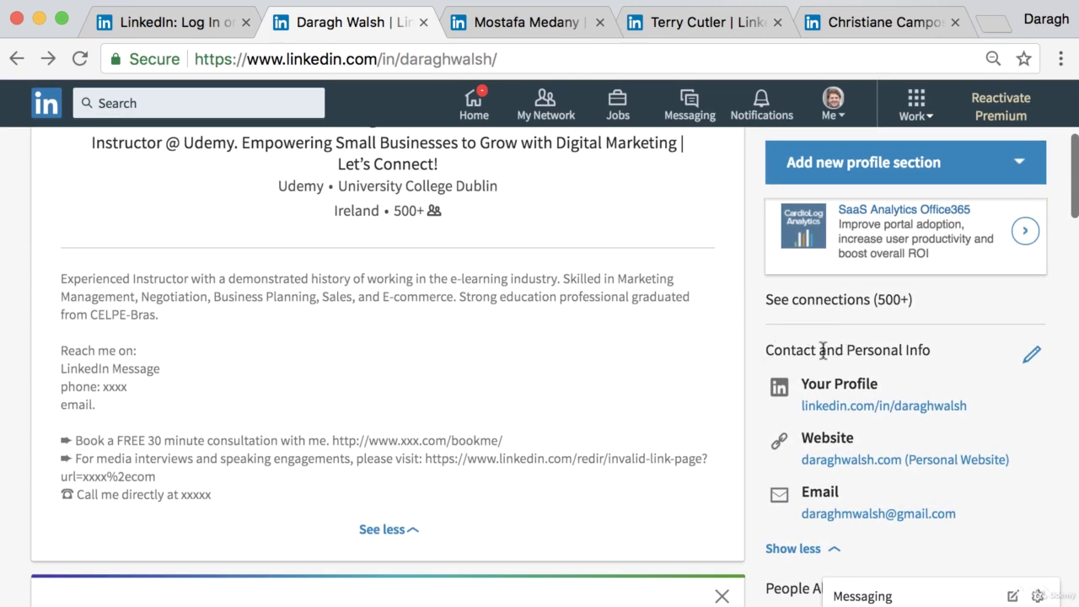
Open the contact info for editing, examine its fields from website URL to birthday, and close it discarding any changes
left_click(1030, 363)
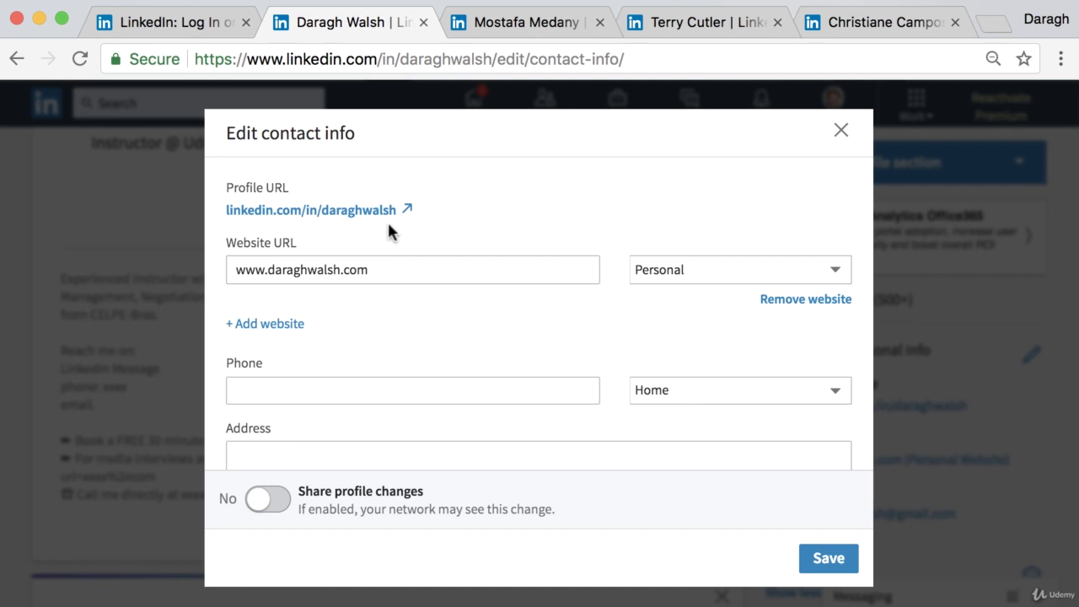
left_click(368, 258)
left_click_drag(368, 270, 232, 269)
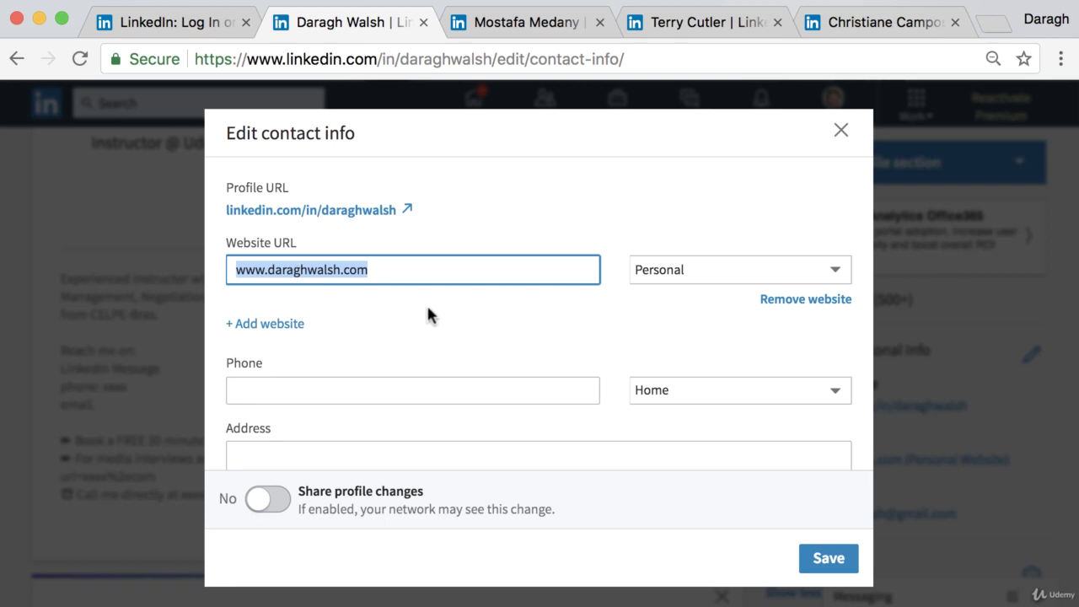
scroll(427, 303, "down", 3)
left_click(319, 290)
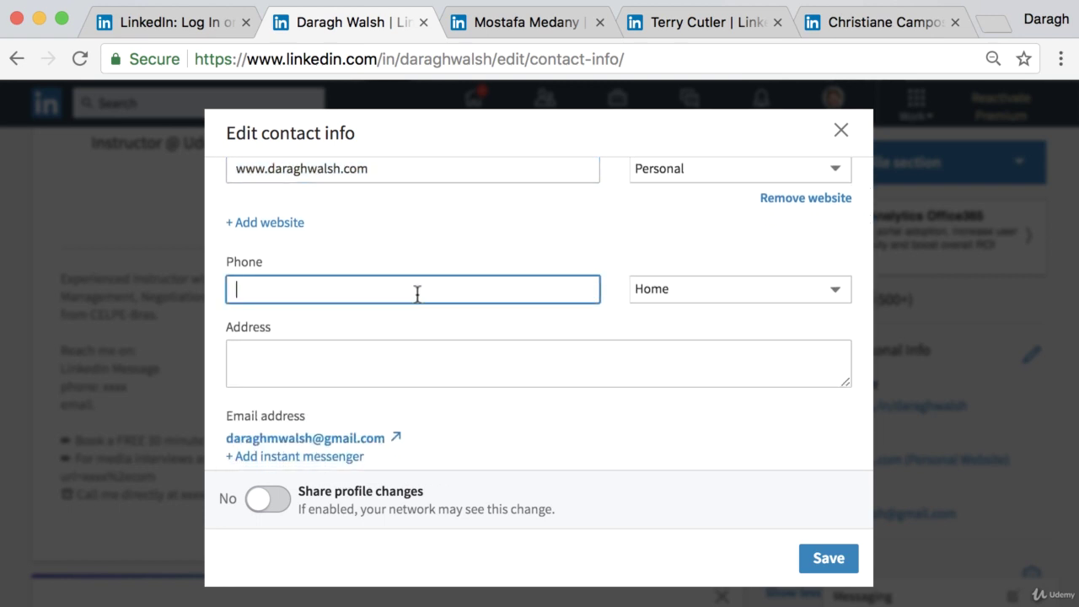
scroll(417, 295, "down", 3)
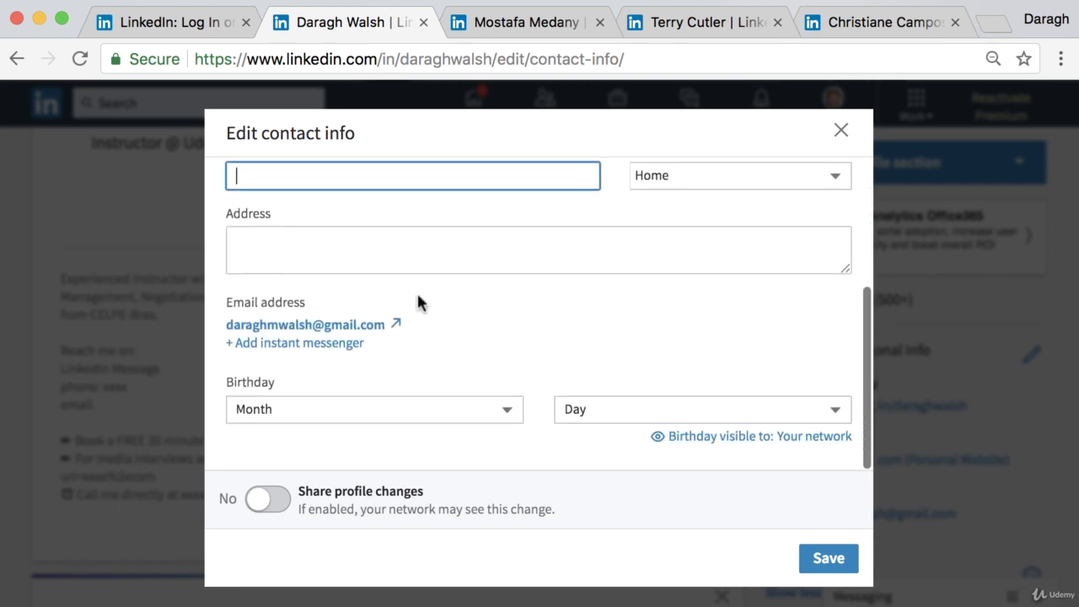
scroll(430, 310, "up", 6)
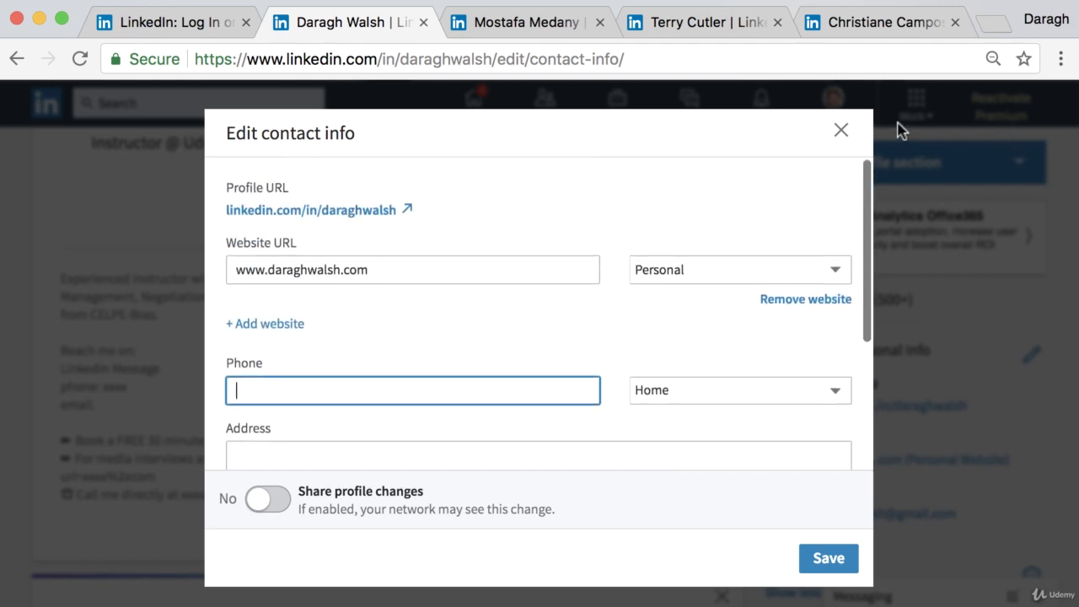
left_click(842, 133)
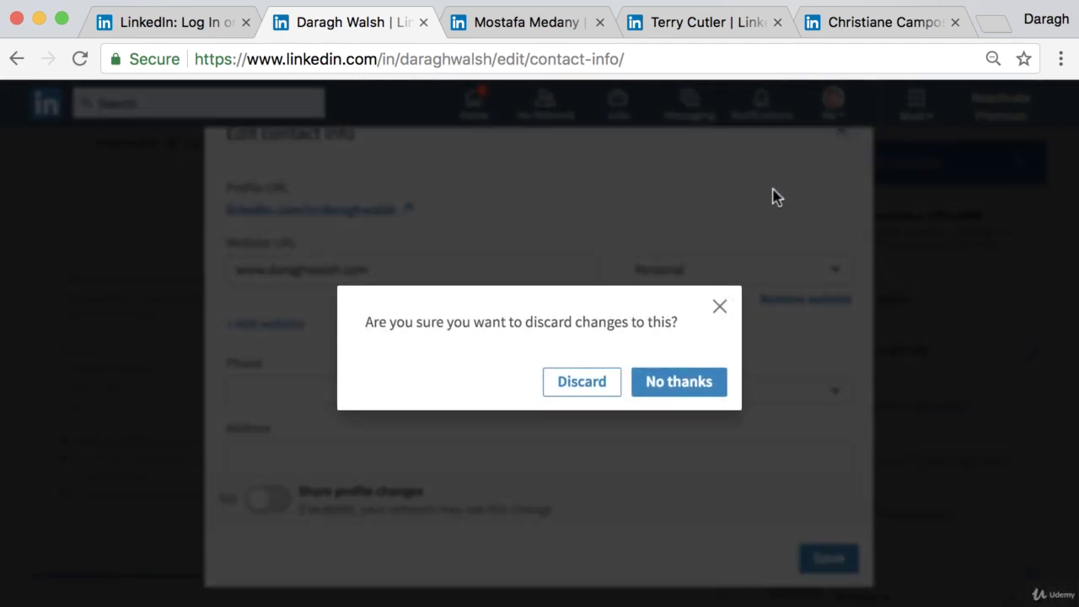
left_click(585, 381)
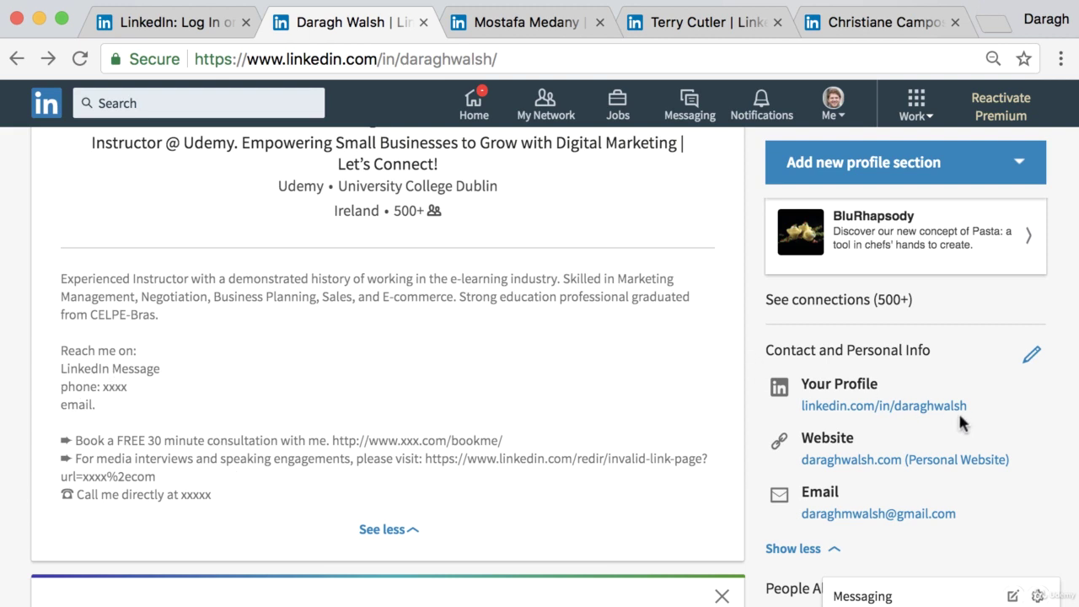
Highlight "FREE 30 minute consultation" in the profile's call-to-action lines and return to the profile header
scroll(960, 411, "down", 2)
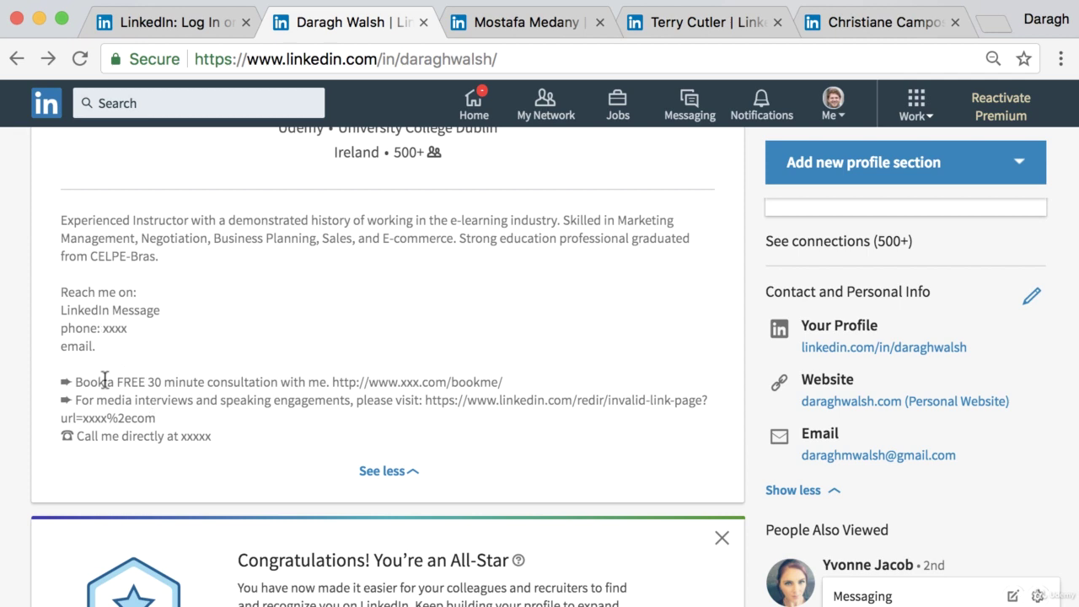
left_click_drag(115, 382, 264, 381)
left_click(265, 381)
scroll(566, 320, "up", 5)
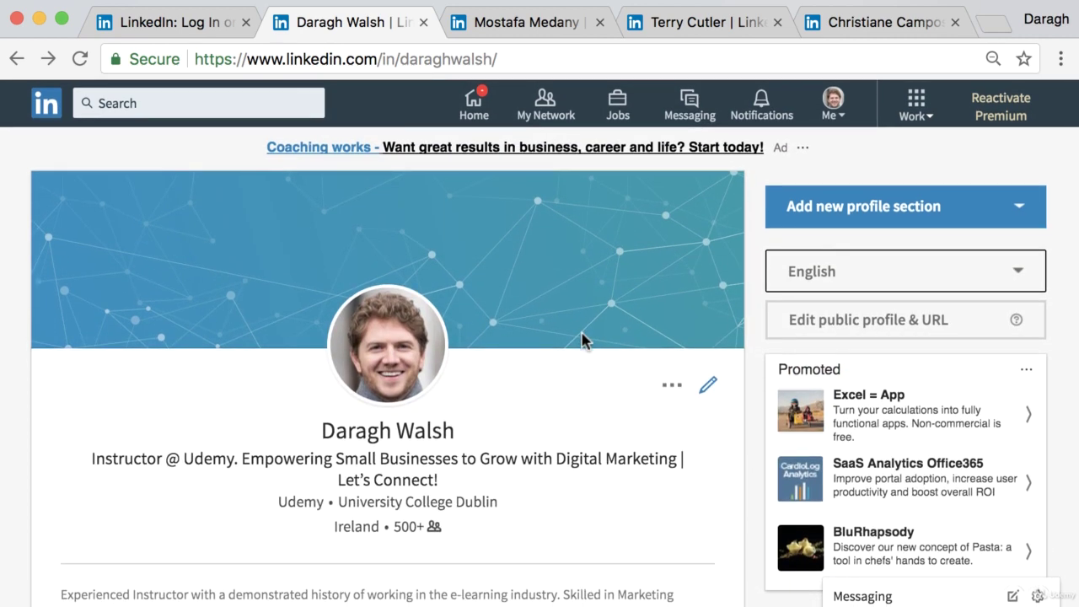